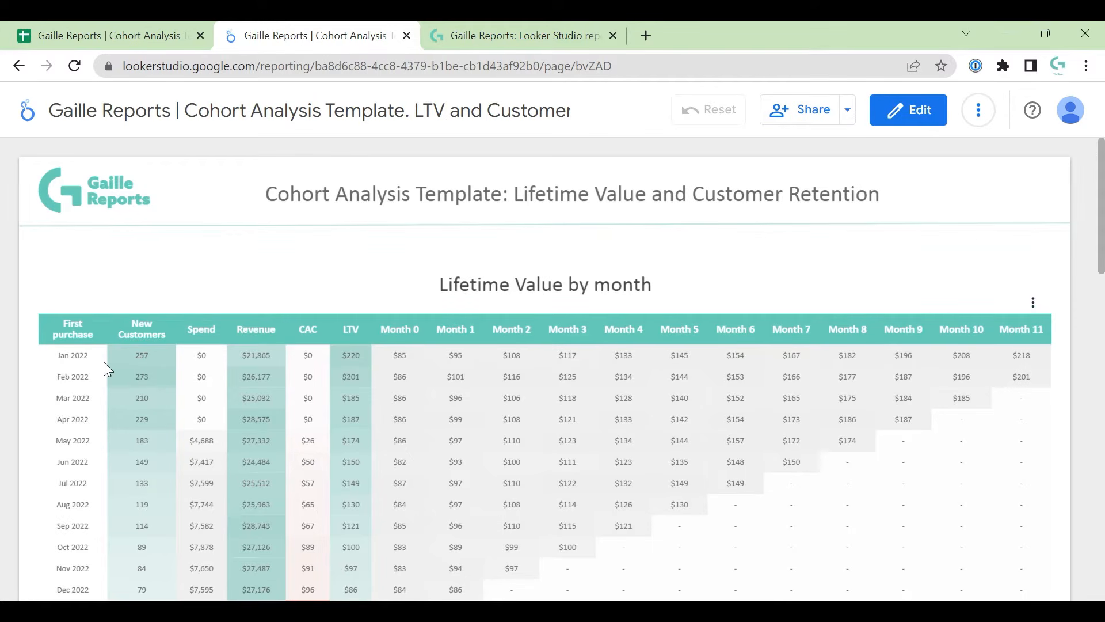
- Examine the Lifetime Value by month table, highlighting Jan 2022's new customers, revenue and LTV, and look over the rest of the report
scroll(92, 334, "down", 1)
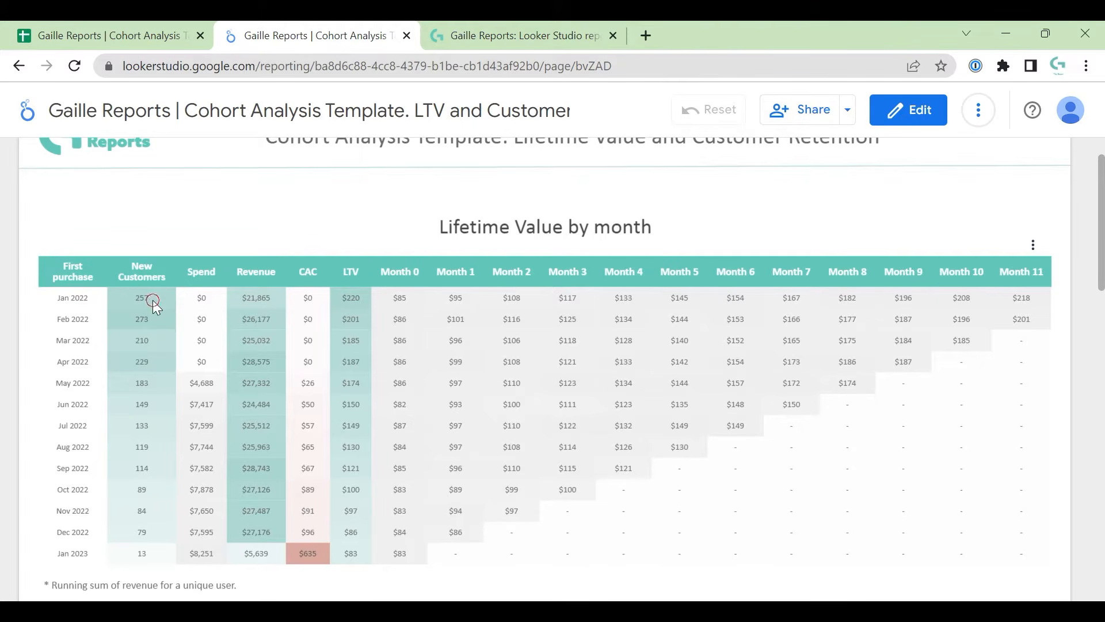
left_click_drag(153, 299, 126, 295)
left_click_drag(278, 298, 236, 298)
left_click_drag(361, 302, 337, 292)
scroll(629, 409, "down", 4)
scroll(629, 410, "up", 4)
- Open the Cohort Analysis Template: Lifetime Value and Customer Retention product page in the Gaille Reports Templates Store
left_click(555, 21)
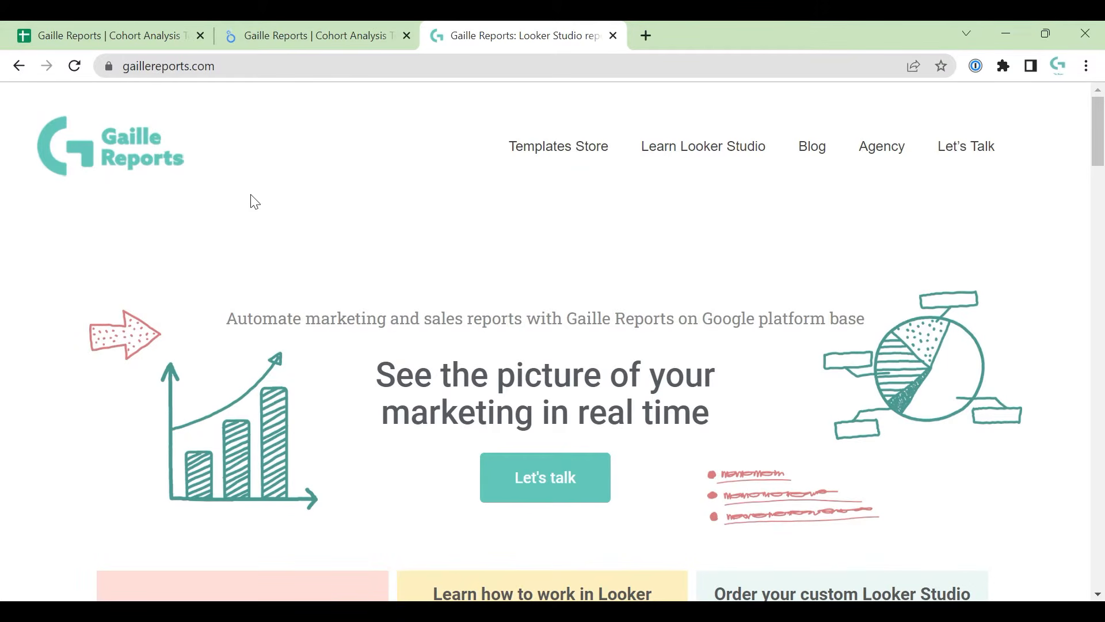
left_click(568, 151)
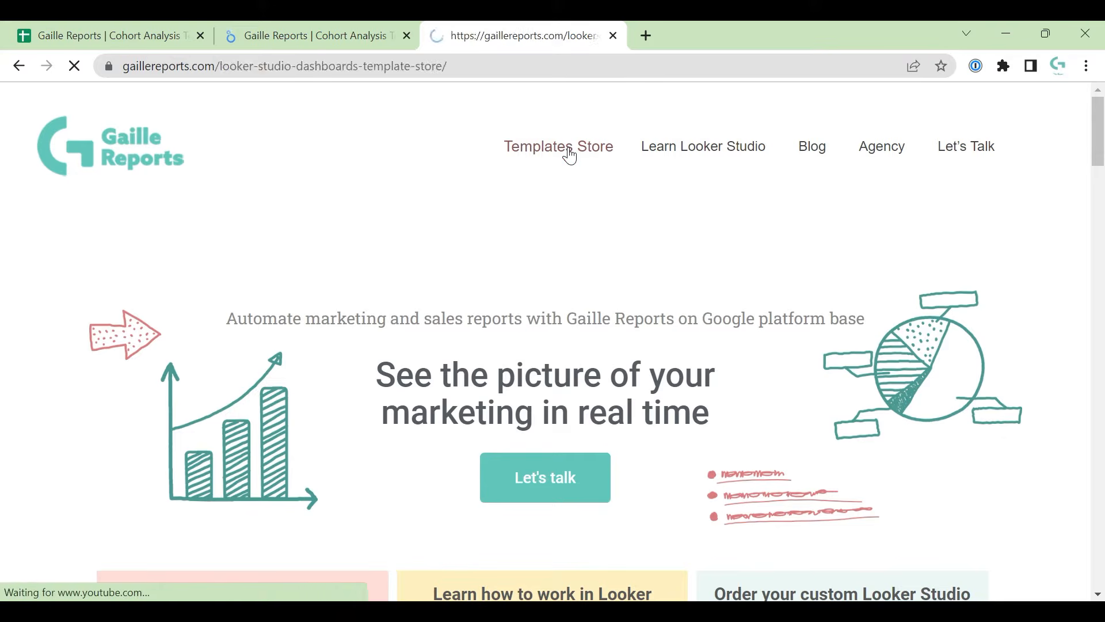
scroll(1019, 333, "down", 5)
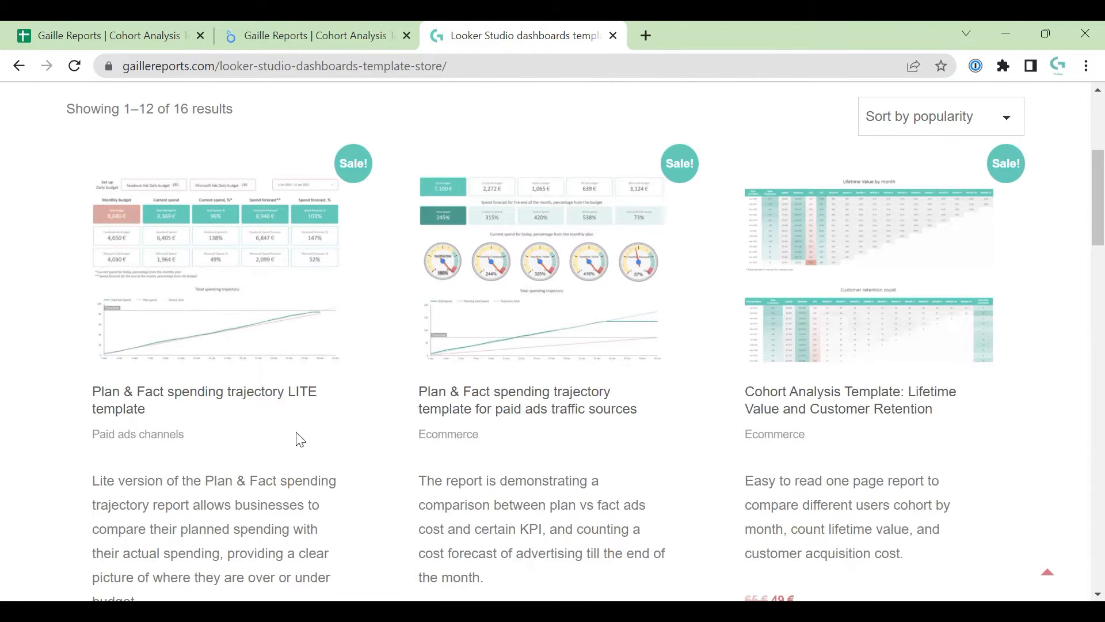
scroll(924, 416, "down", 2)
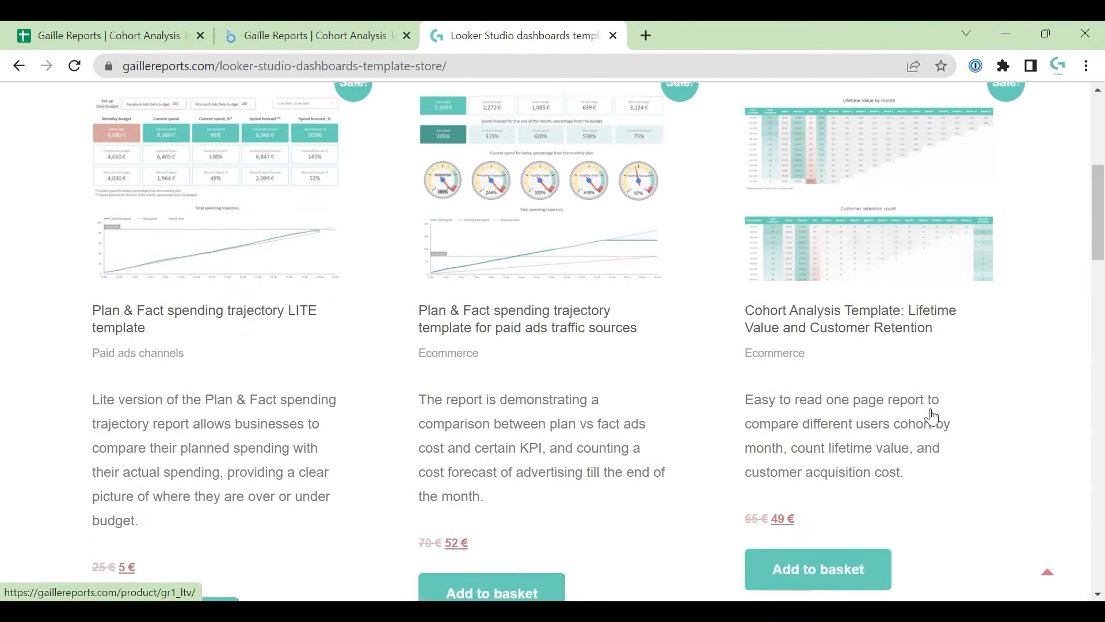
left_click(846, 294)
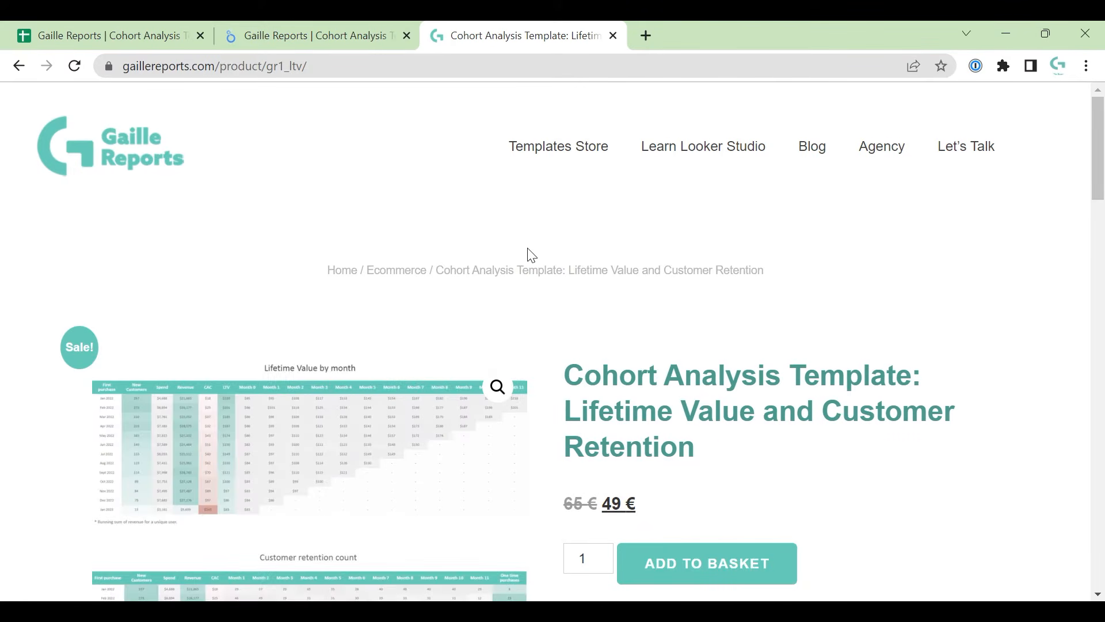
- Return to the Looker Studio report, review its added data sources in edit mode, and go back to viewing mode
left_click(296, 35)
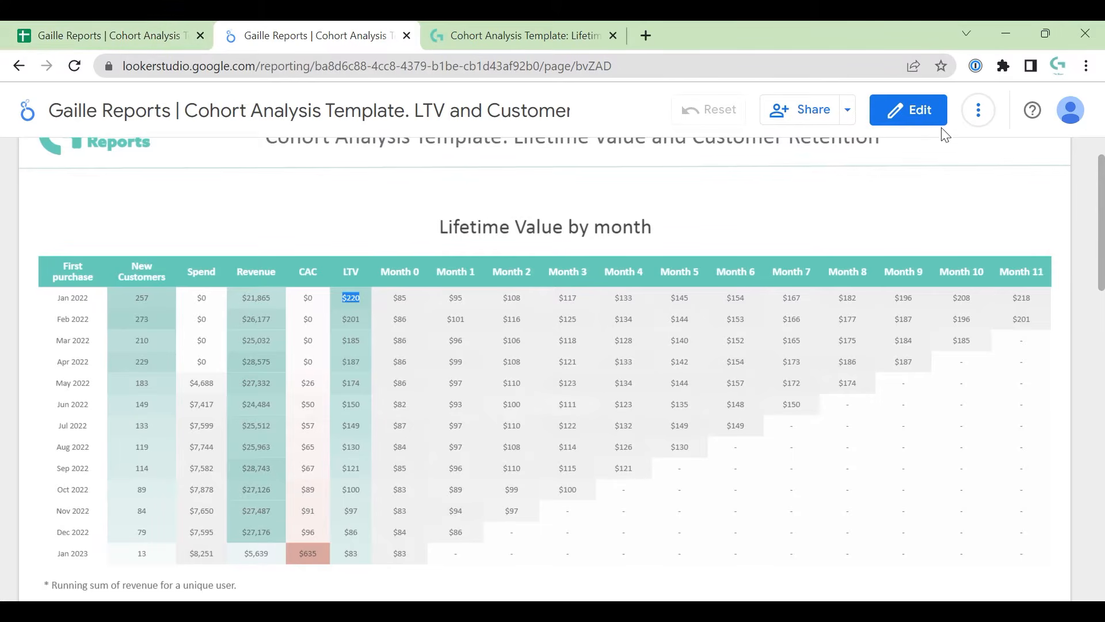
left_click(930, 114)
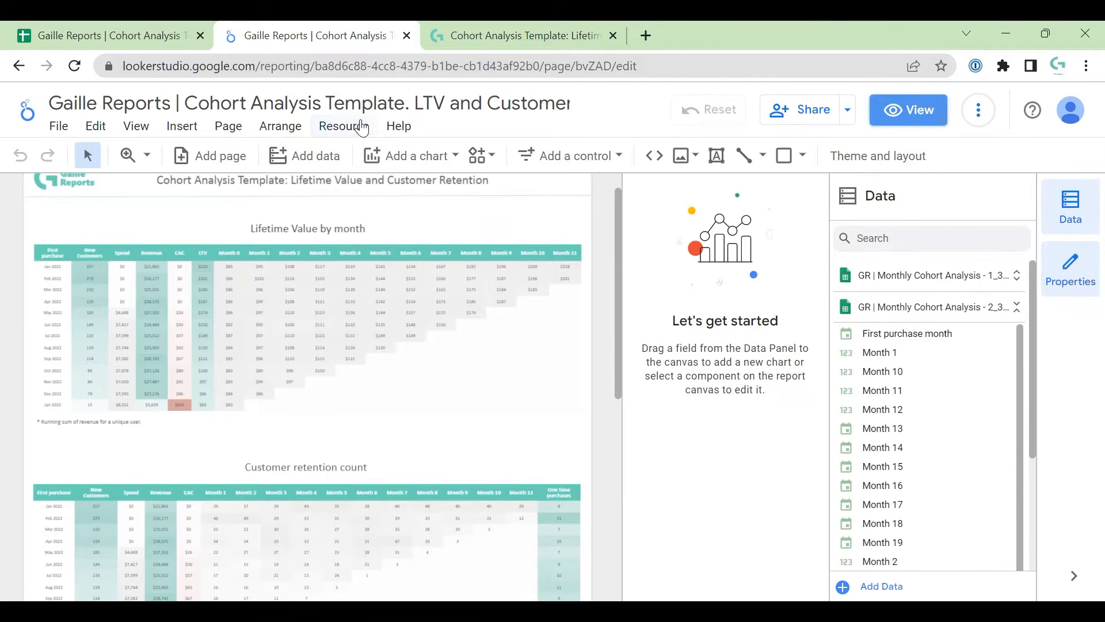
left_click(361, 124)
left_click(369, 158)
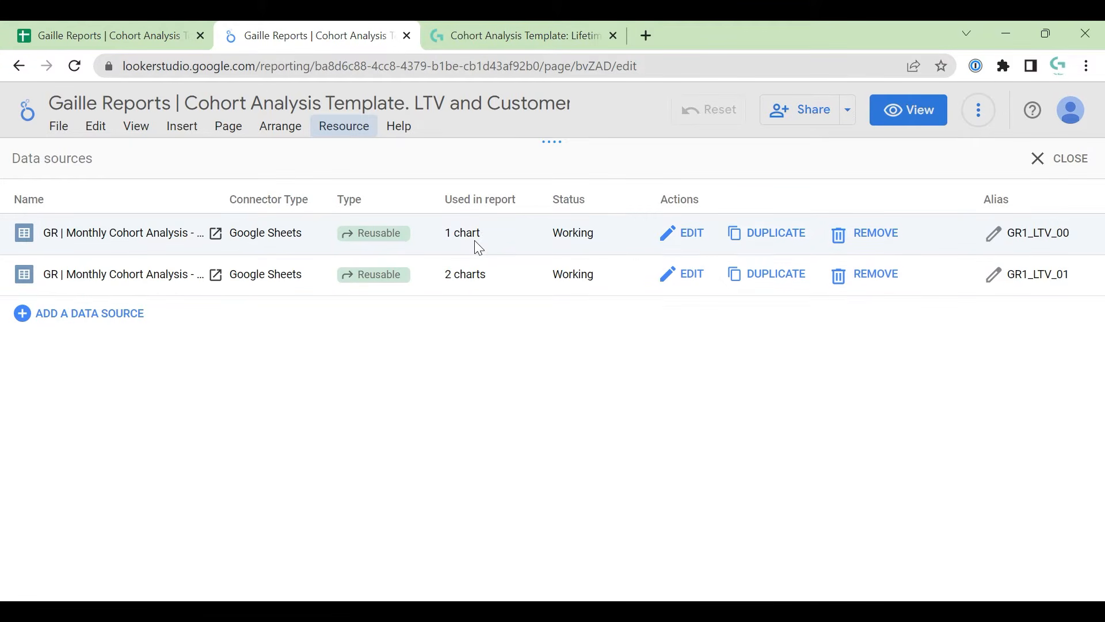
left_click(1080, 164)
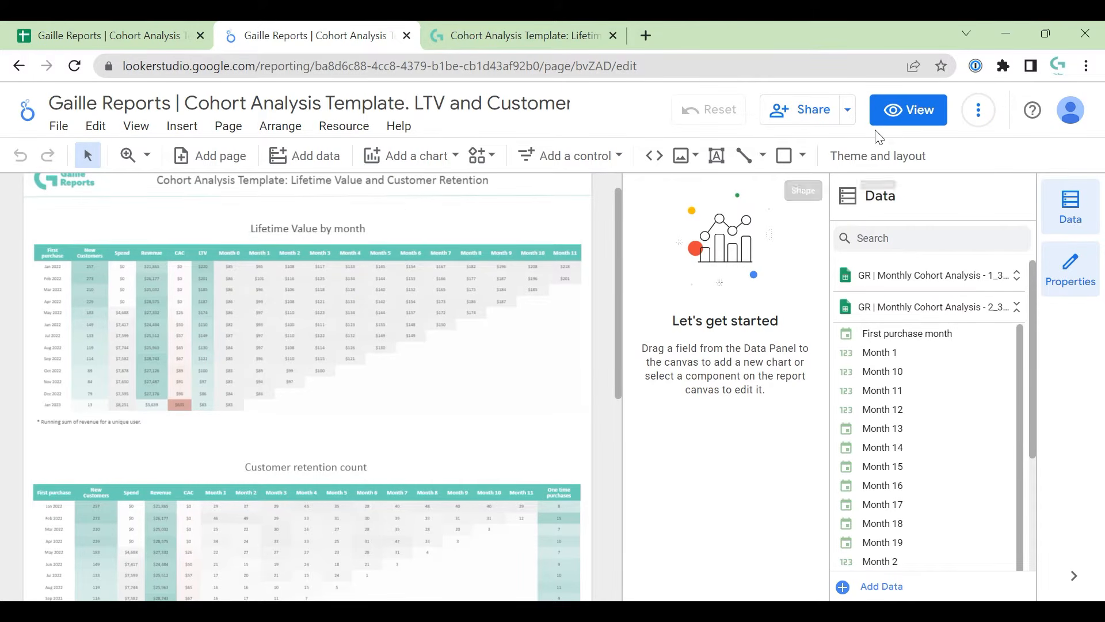
left_click(905, 111)
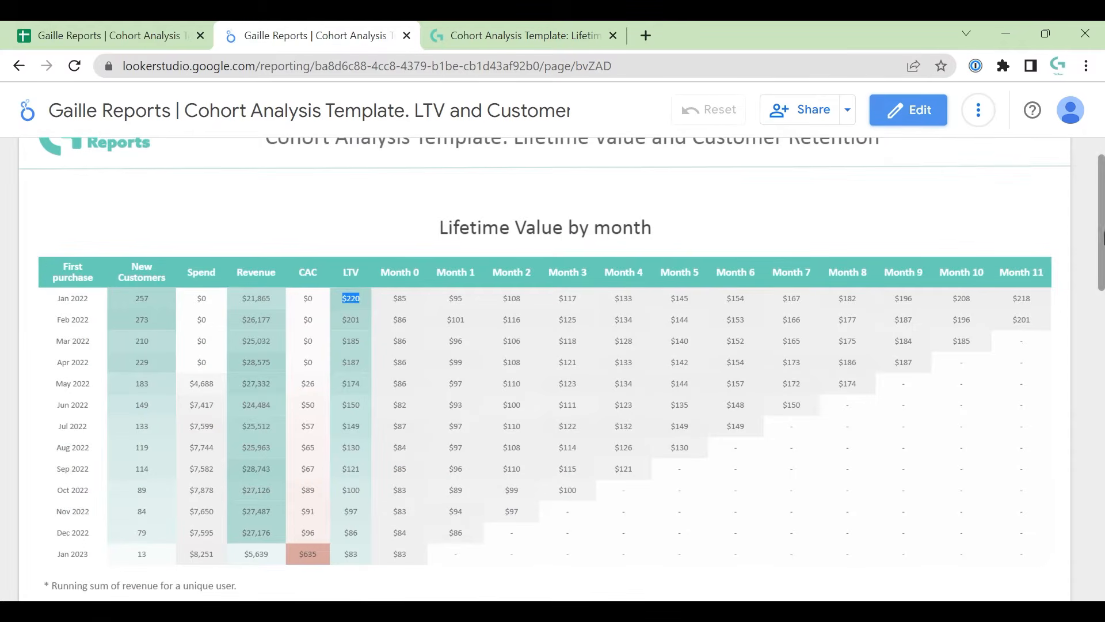
- Switch to the Google Sheets cohort template and look through the dashboard instructions on the Help sheet
left_click(141, 29)
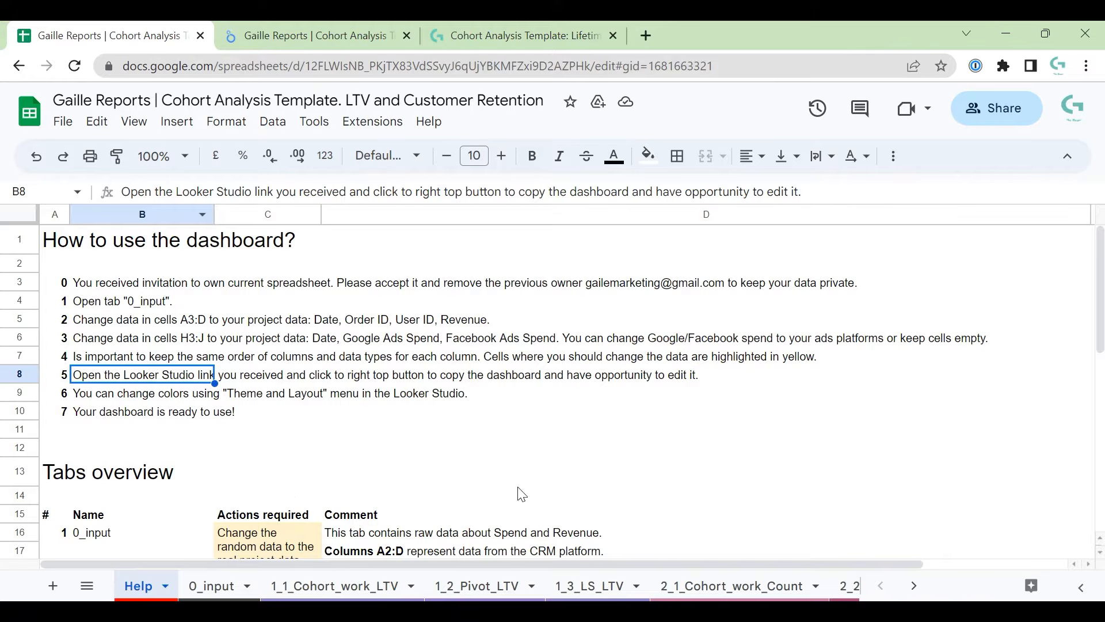
scroll(806, 587, "right", 3)
scroll(816, 593, "left", 3)
- Open the 0_input sheet and examine the revenue table's Date, Order ID, User ID and Revenue columns
left_click(224, 588)
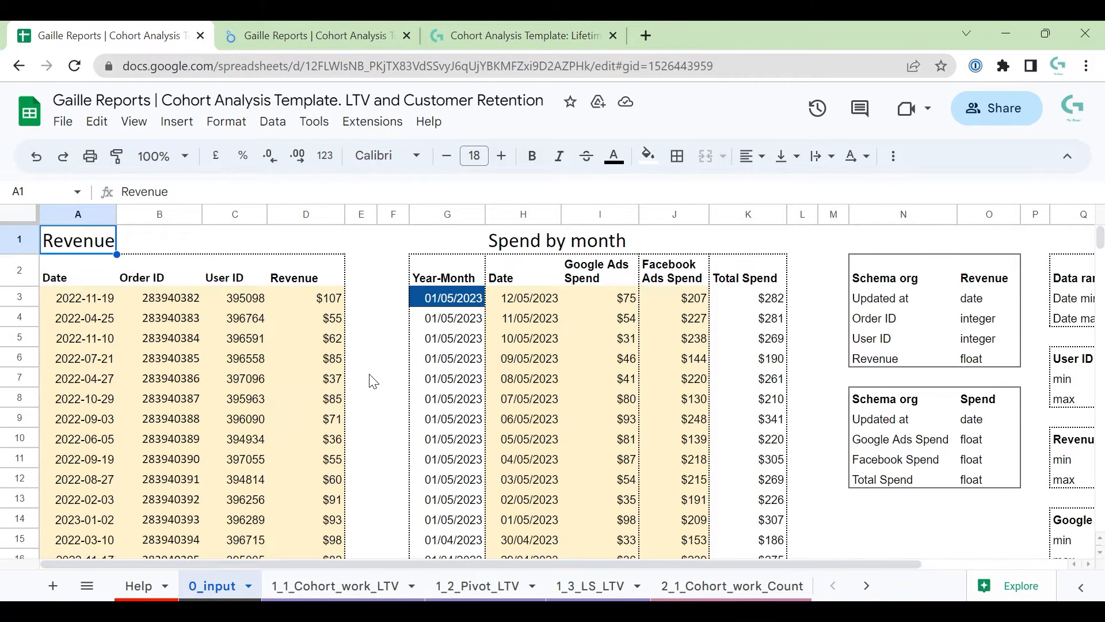
left_click(71, 274)
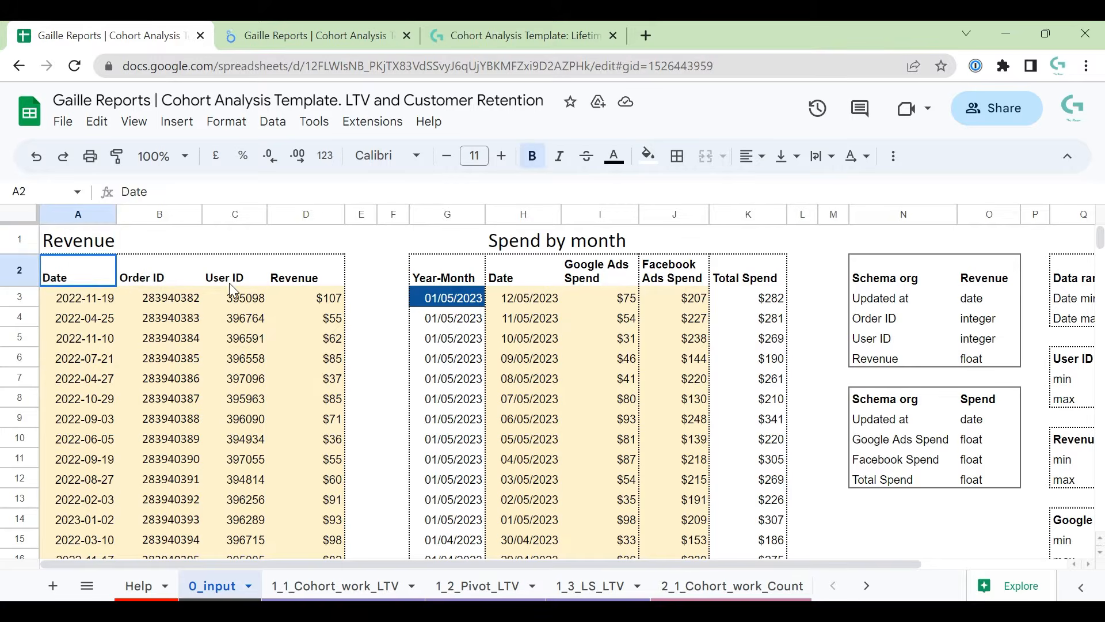
left_click_drag(229, 282, 341, 280)
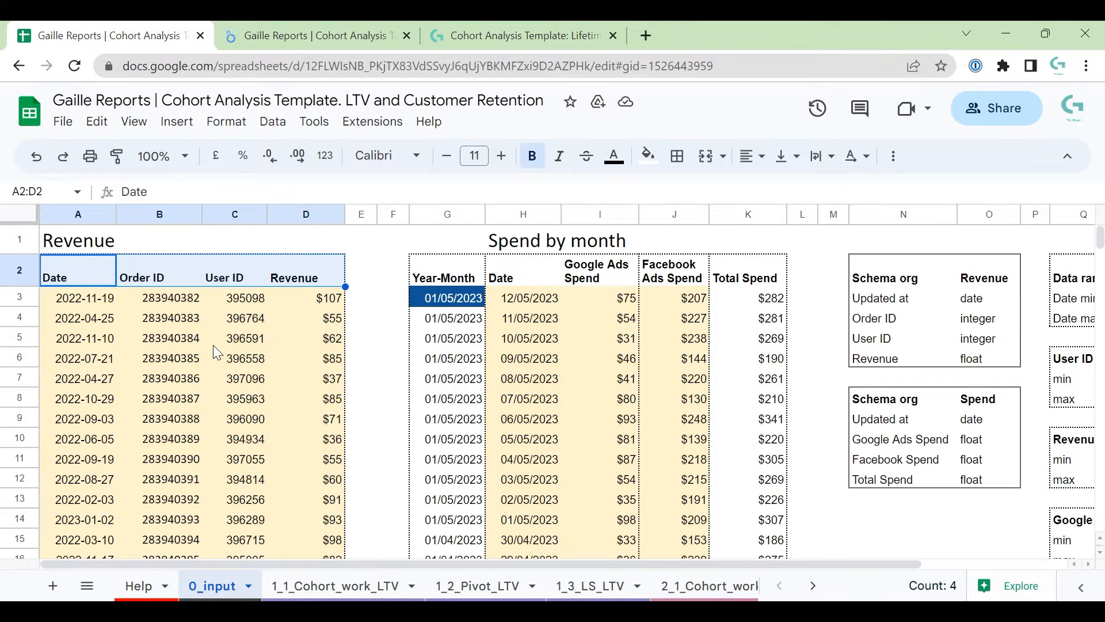
left_click(105, 340)
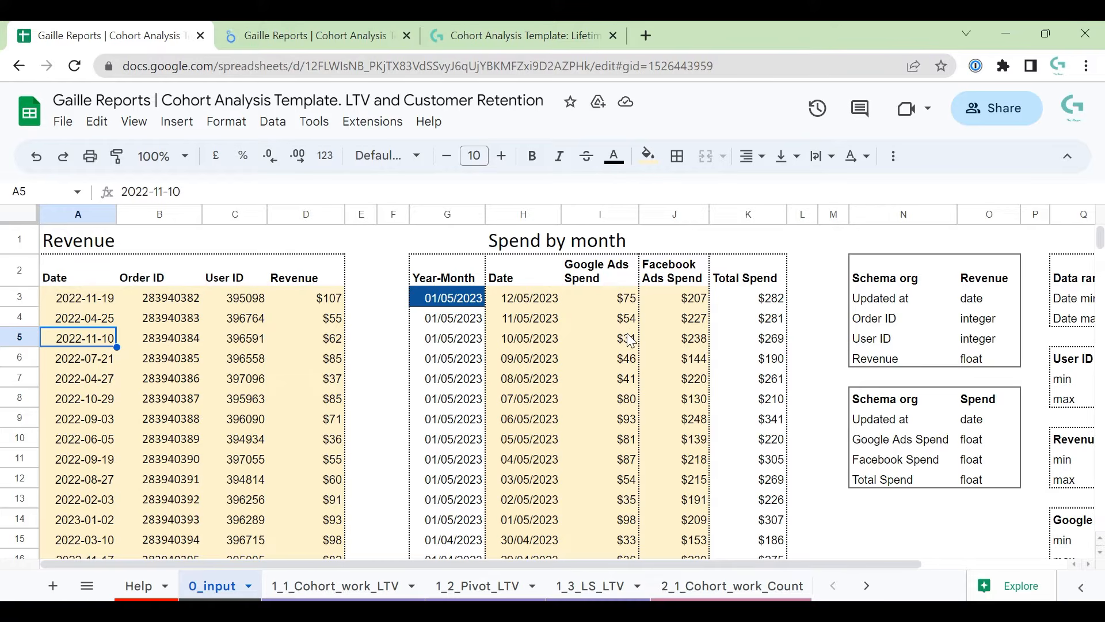
- Switch to the Looker Studio report and compare CAC with LTV, highlighting the CAC values from May 2022 and the Oct 2022 row
left_click(333, 26)
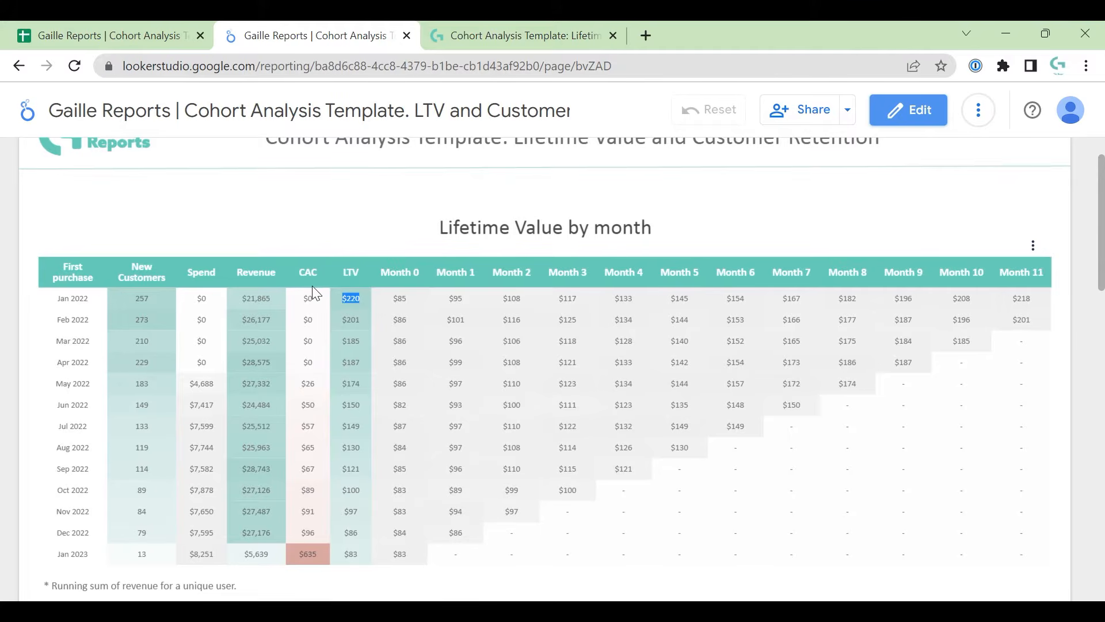
left_click_drag(302, 384, 314, 486)
left_click(315, 481)
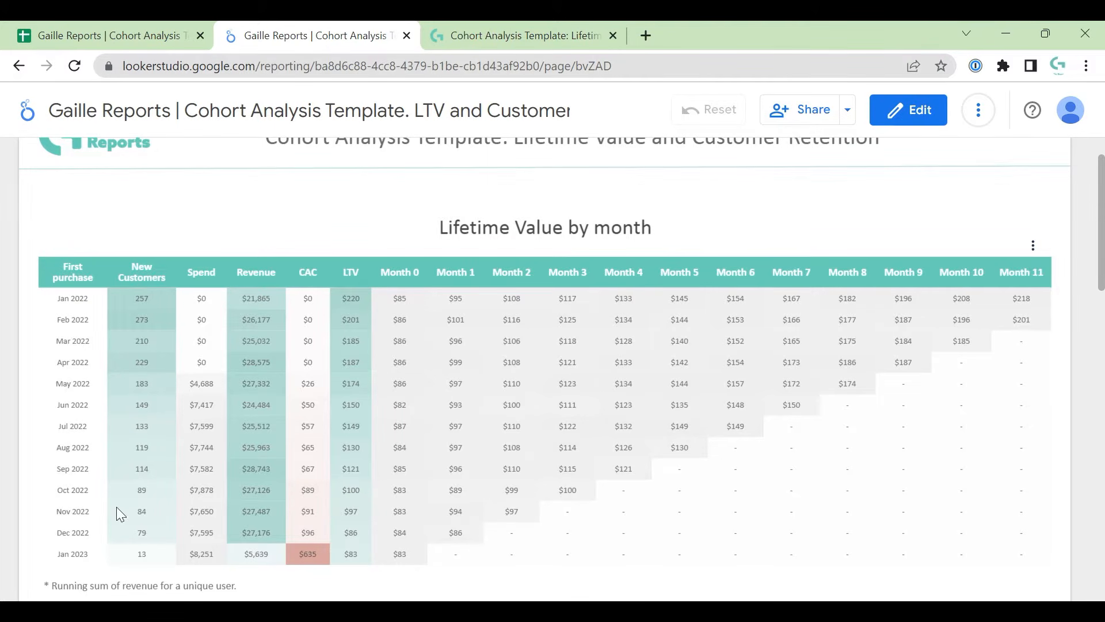
left_click_drag(55, 488, 346, 494)
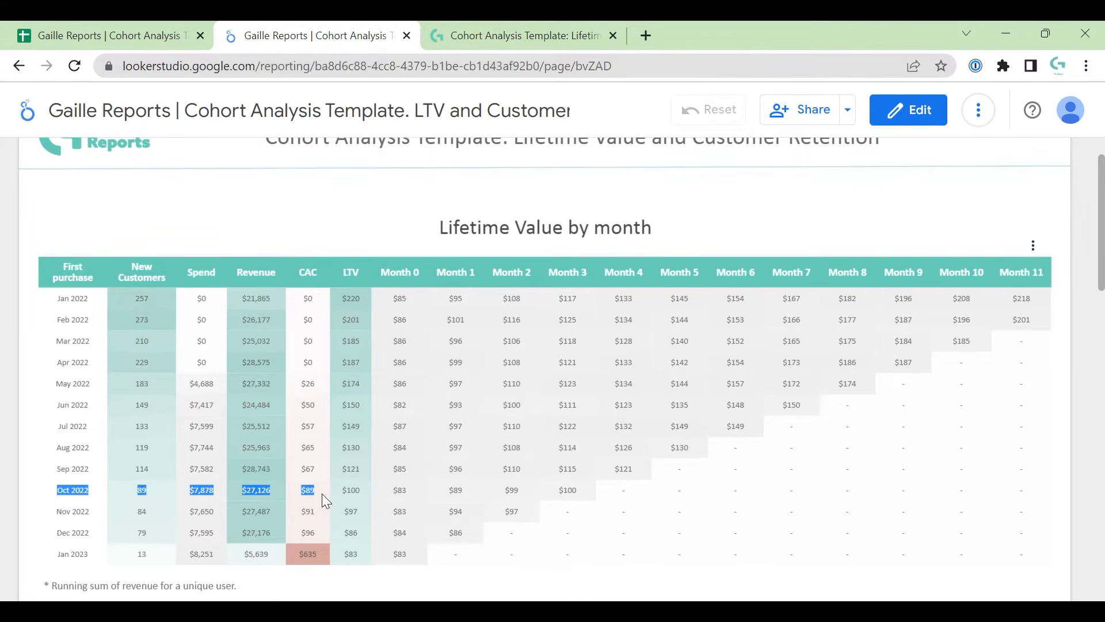
left_click_drag(322, 493, 368, 492)
- Return to the Google Sheets template and examine the sample revenue records in A3:D10 of the 0_input sheet
left_click(99, 22)
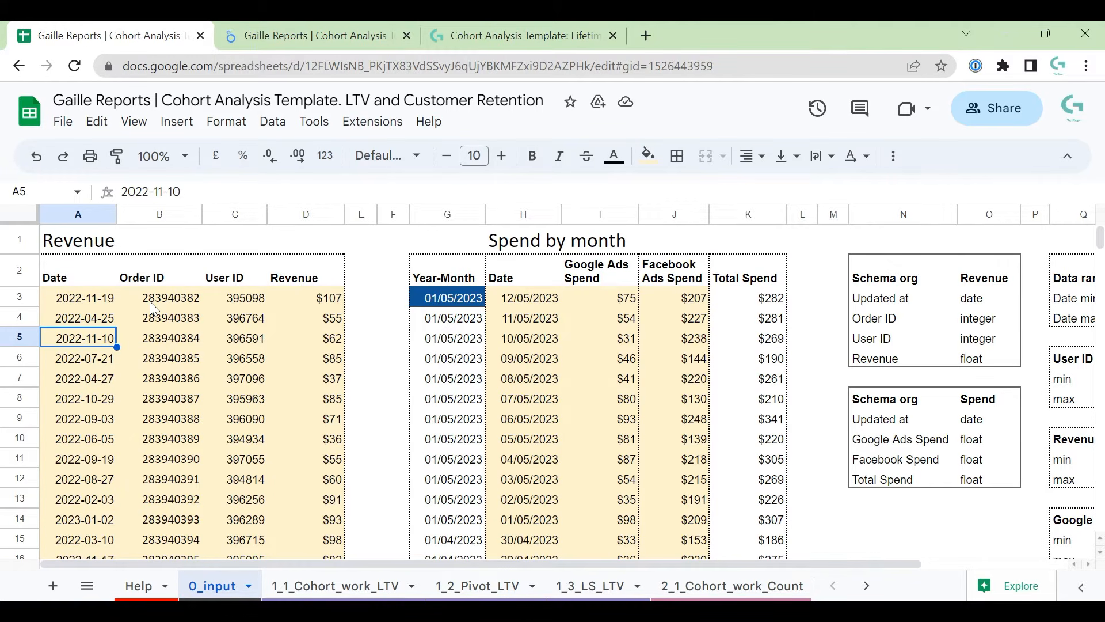
left_click_drag(105, 298, 319, 448)
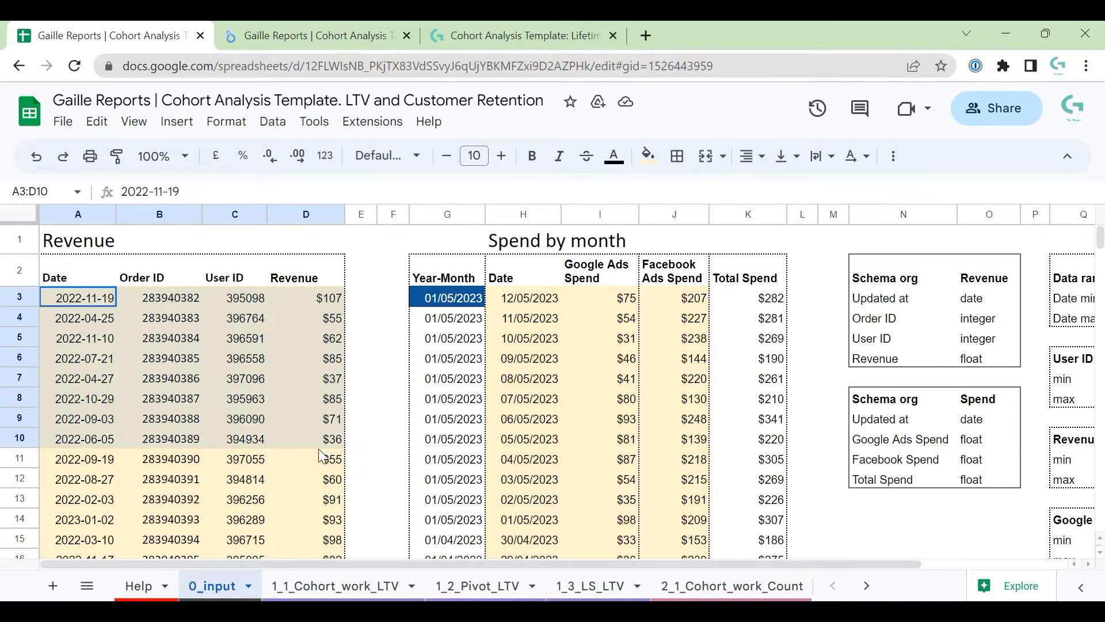
left_click(230, 376)
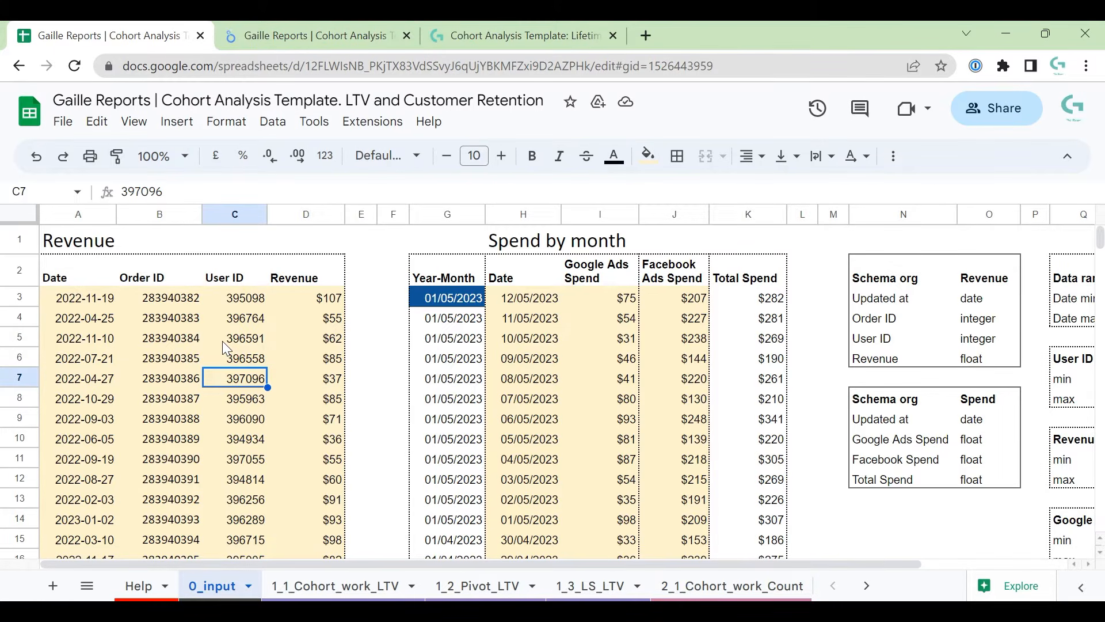
- Duplicate the 1_1_Cohort_work_LTV sheet
left_click(329, 587)
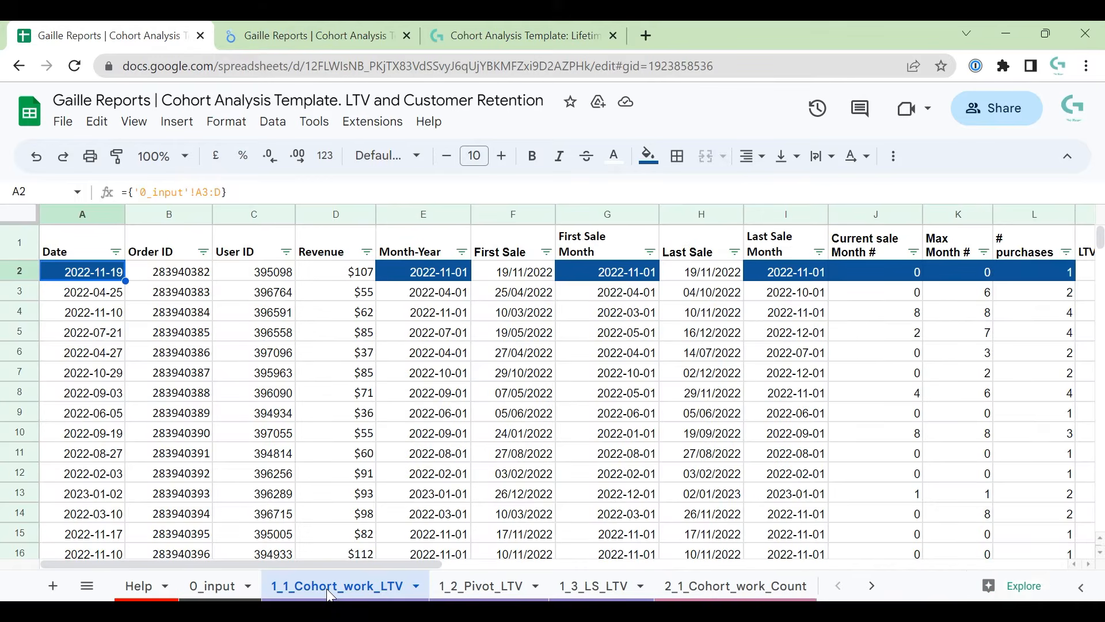
right_click(345, 590)
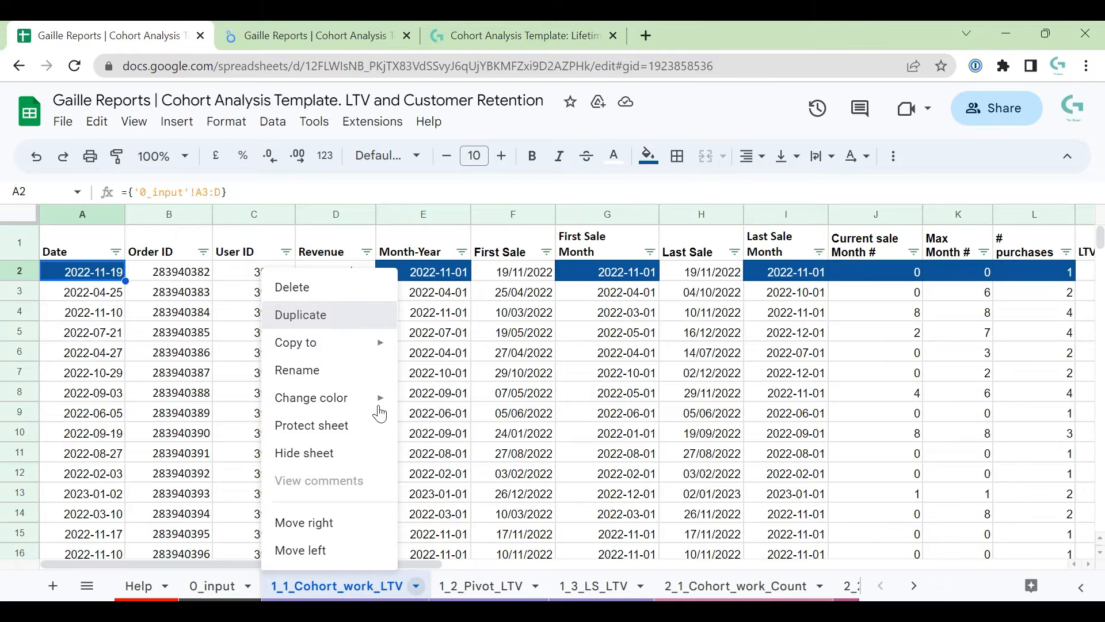
left_click(328, 316)
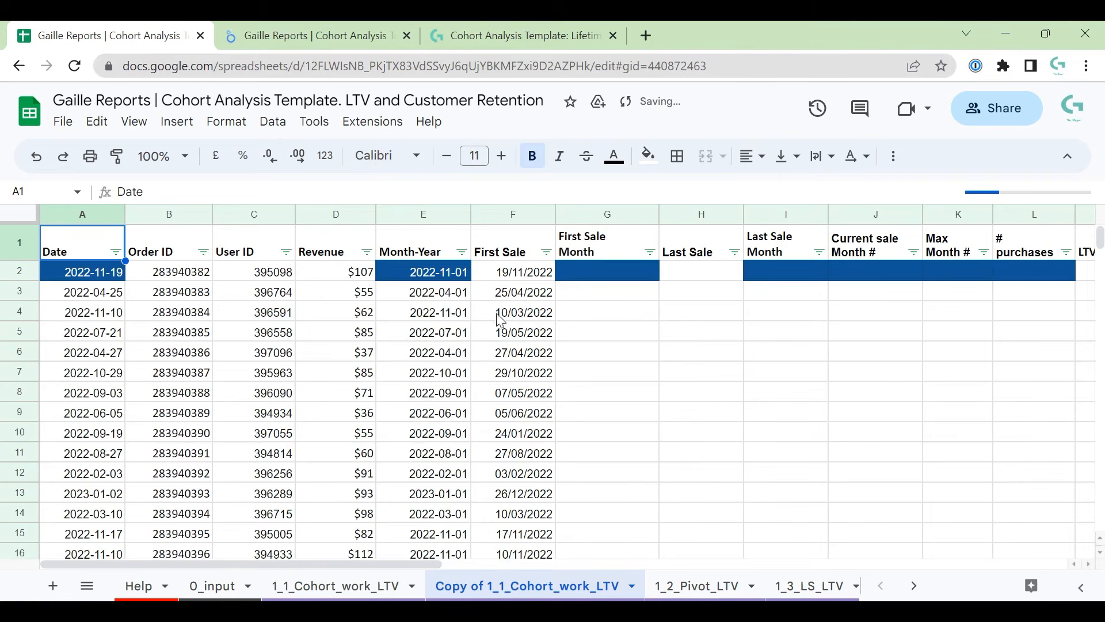
left_click(186, 314)
- Disable the Month-Year formula in E2 of the copied sheet by inserting an apostrophe after its equals sign
left_click(423, 274)
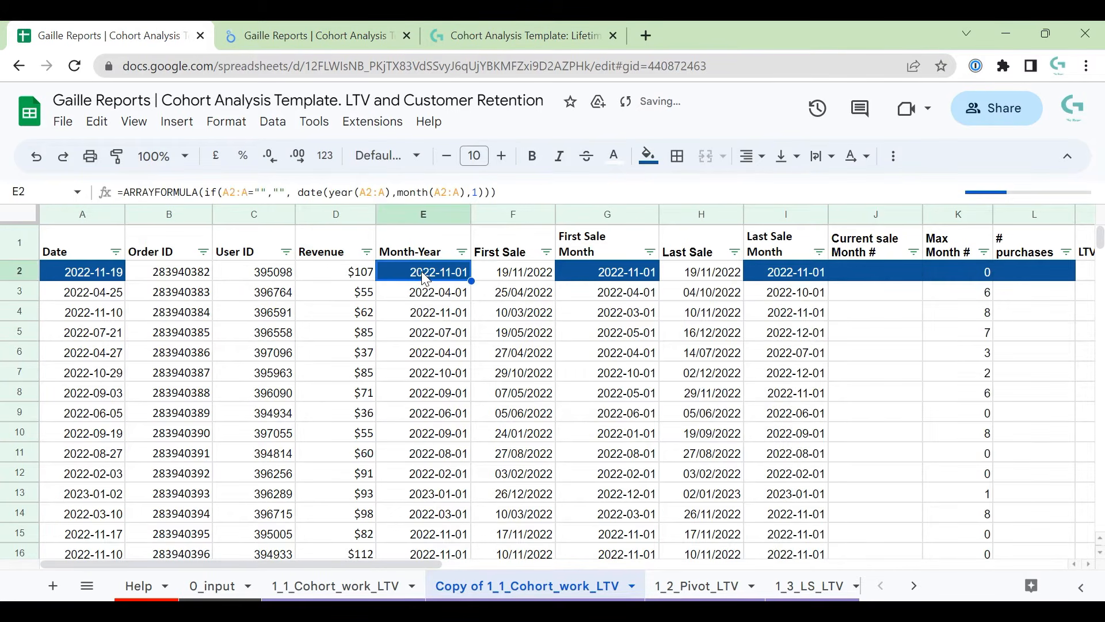
key("F2")
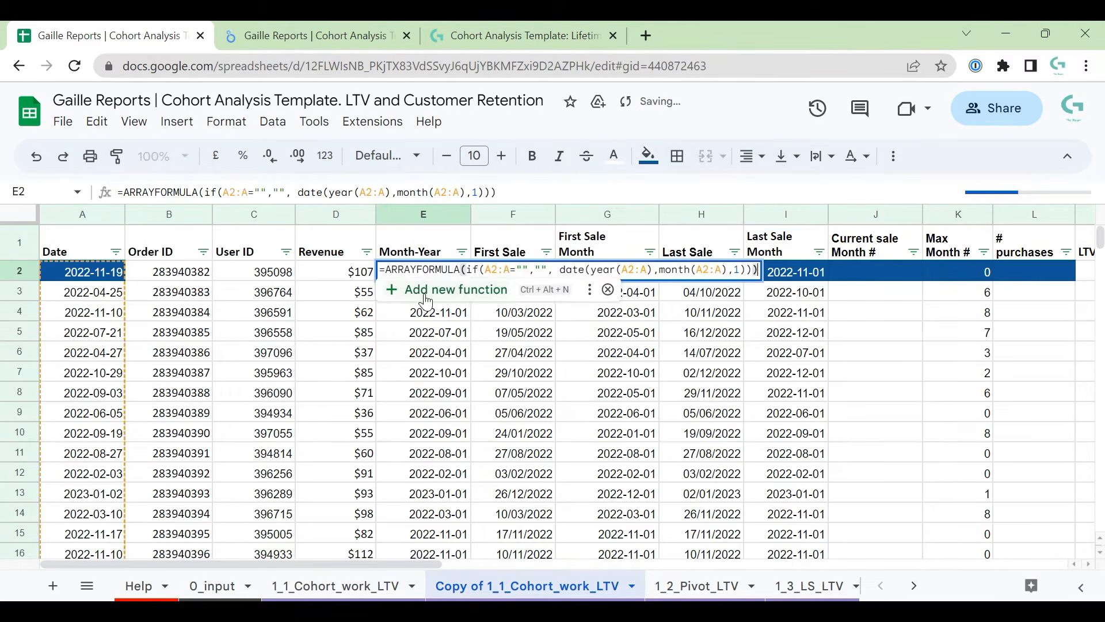
left_click(386, 271)
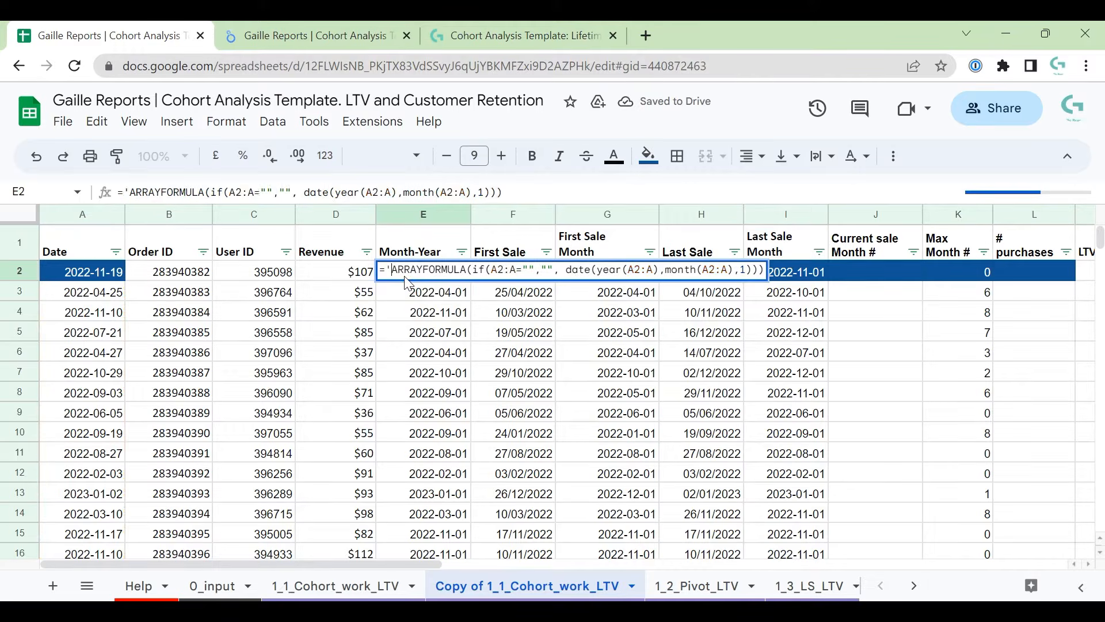
key("Return")
- Disable the First Sale formula in F2 by inserting an apostrophe after its equals sign
key("Up")
key("Right")
key("F2")
key("Home")
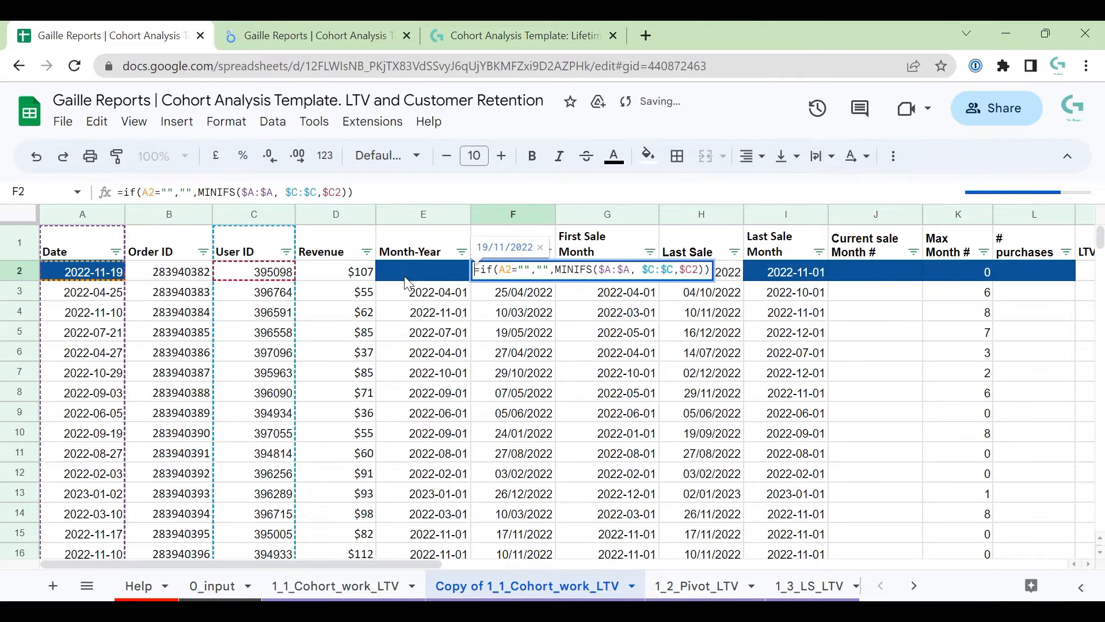
key("Right")
type("'")
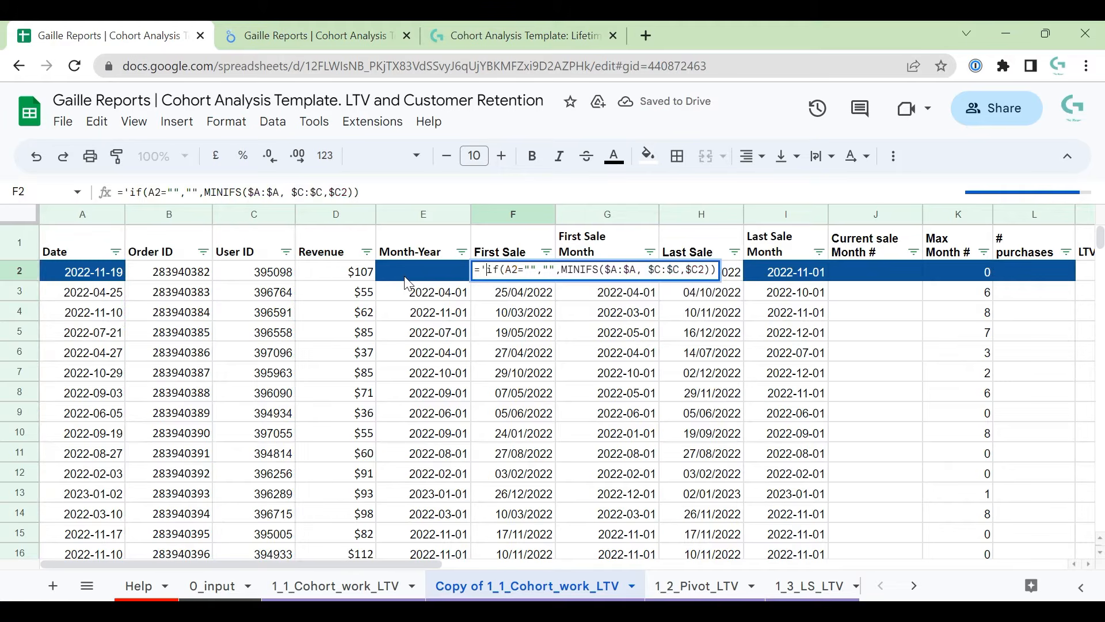
key("Return")
- Clear the First Sale column from F3 down to F4050 and return to F2
key("ctrl+shift+Down")
key("Delete")
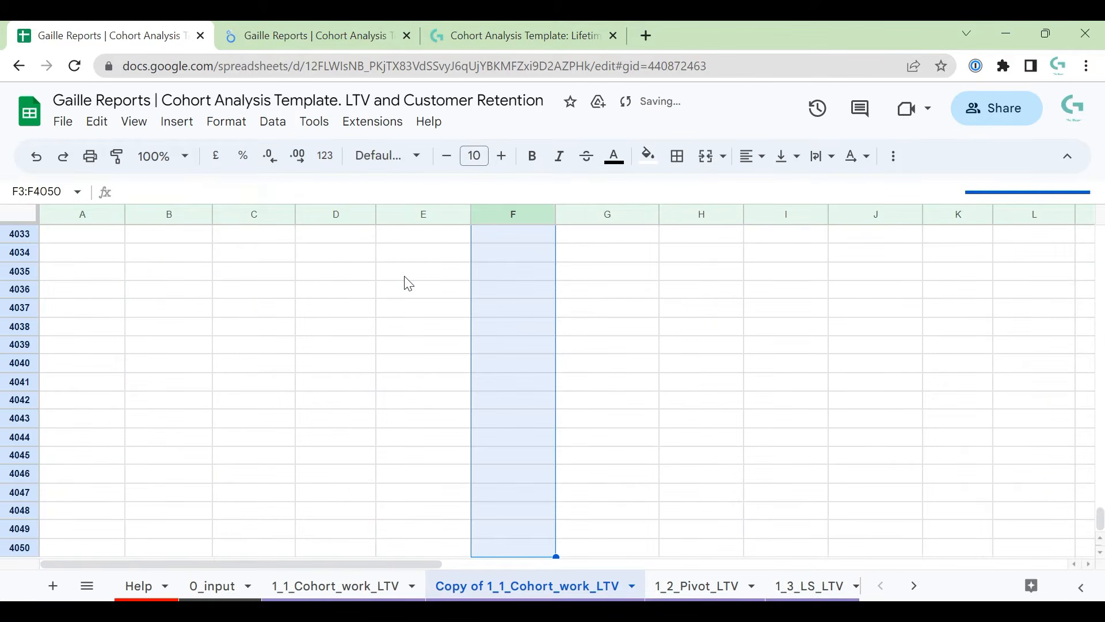
key("ctrl+Up")
key("Down")
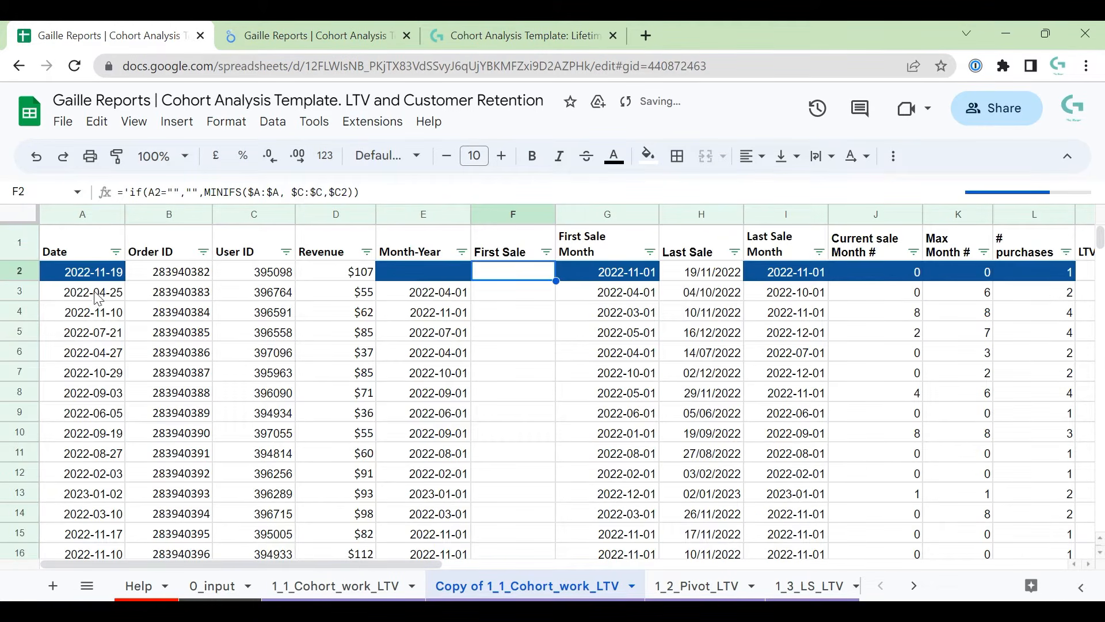
- Review the source columns in the copied sheet by highlighting the header cells from Revenue back toward Date
left_click(92, 333)
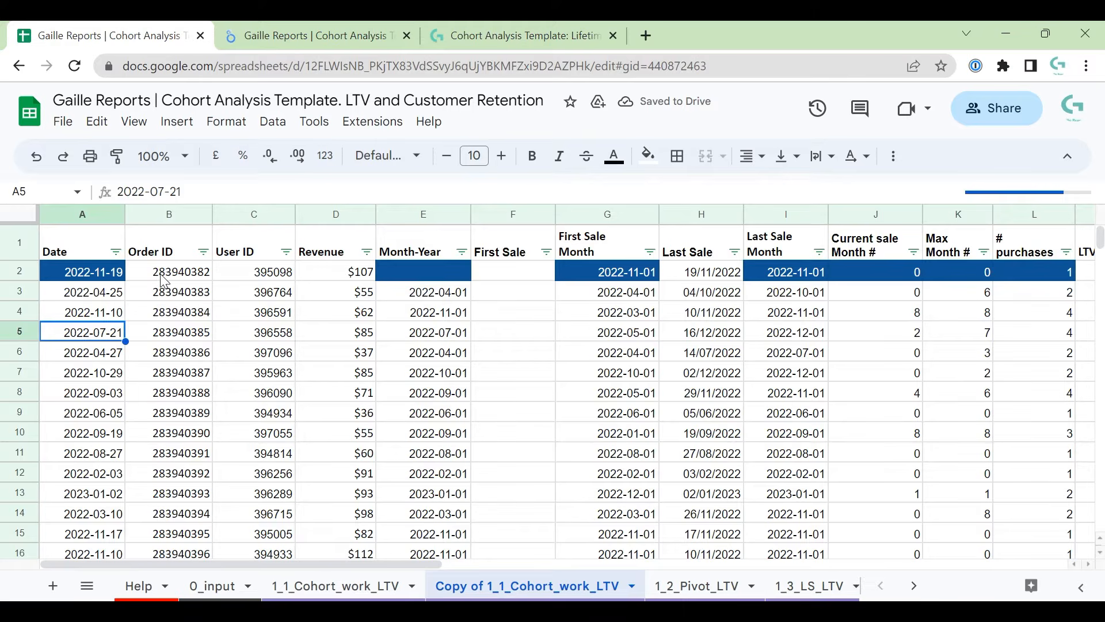
left_click(85, 245)
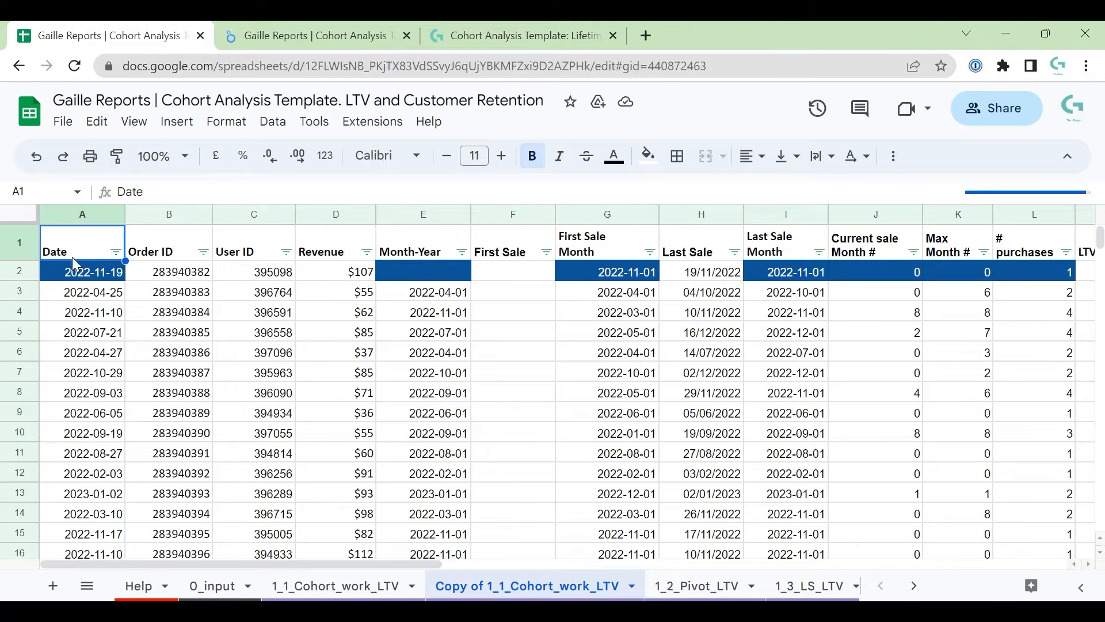
left_click_drag(342, 233, 76, 232)
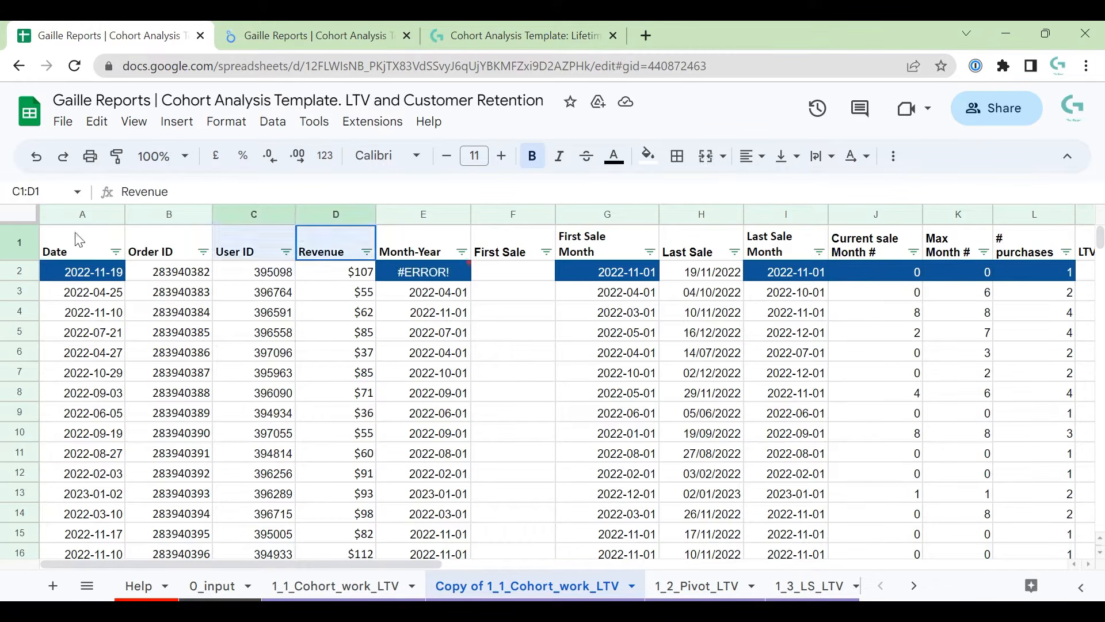
- Check the order data on the 0_input sheet, then inspect the formula in A2 of Copy of 1_1_Cohort_work_LTV
left_click(212, 586)
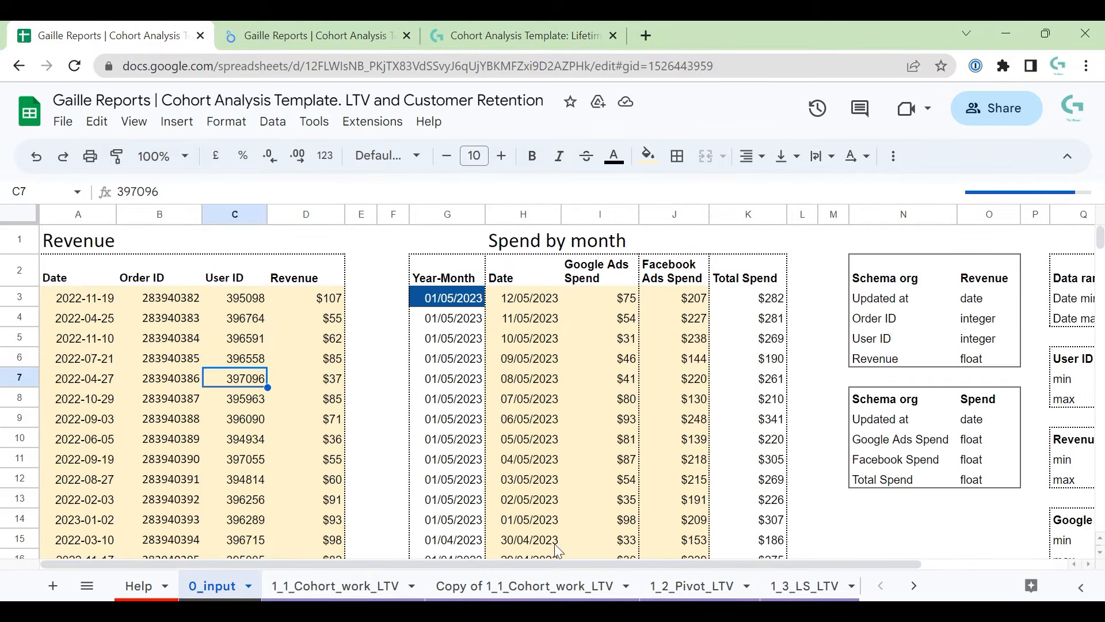
left_click(571, 587)
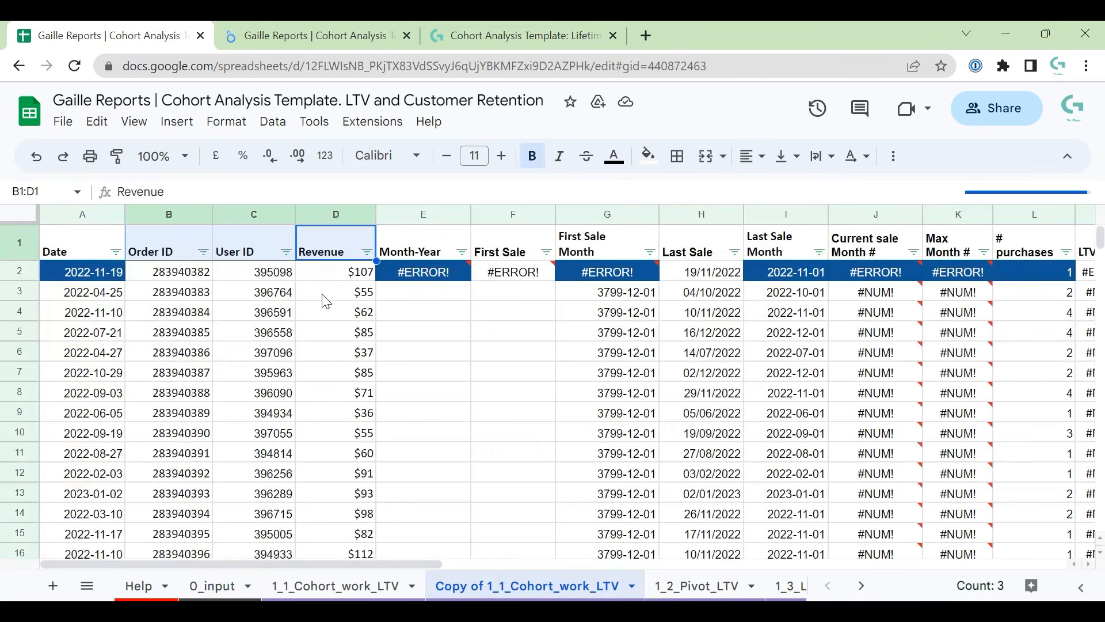
left_click(160, 292)
left_click(103, 233)
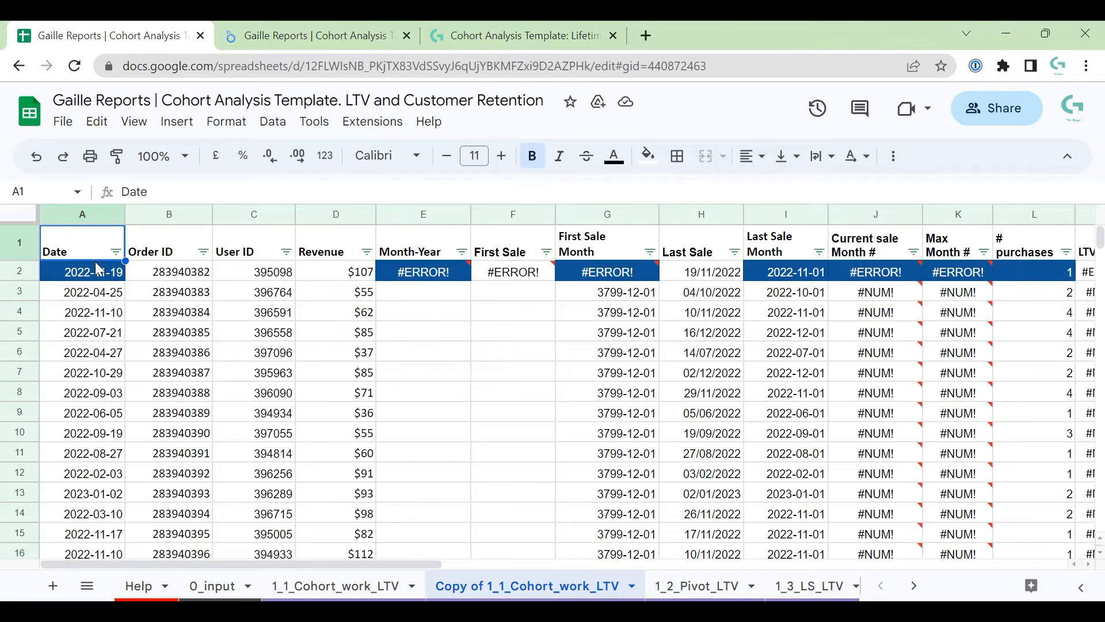
left_click(92, 277)
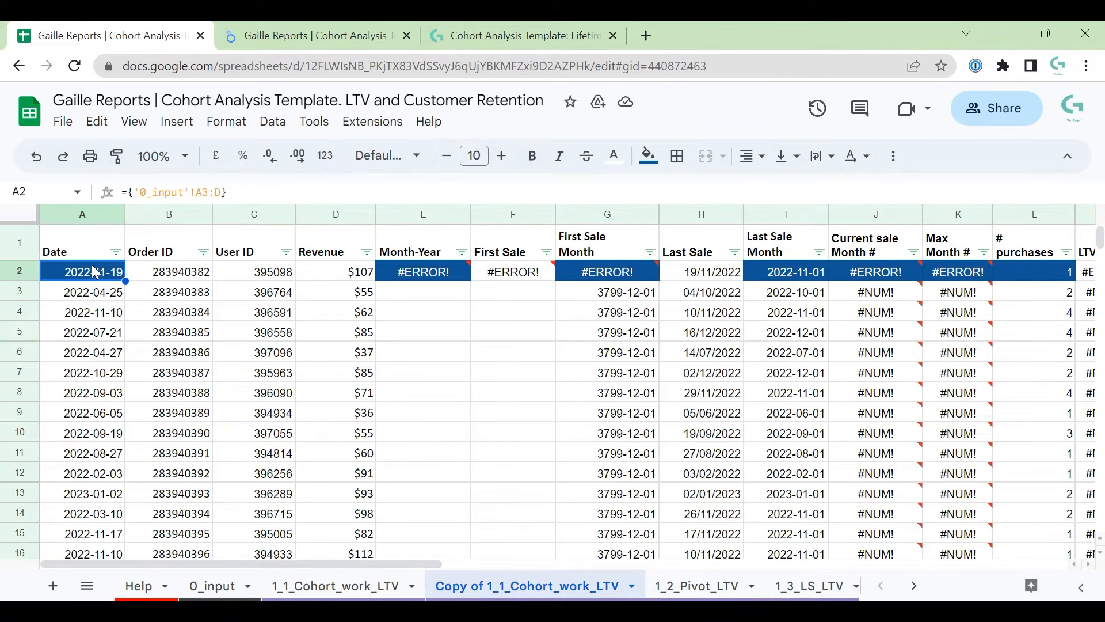
double_click(132, 192)
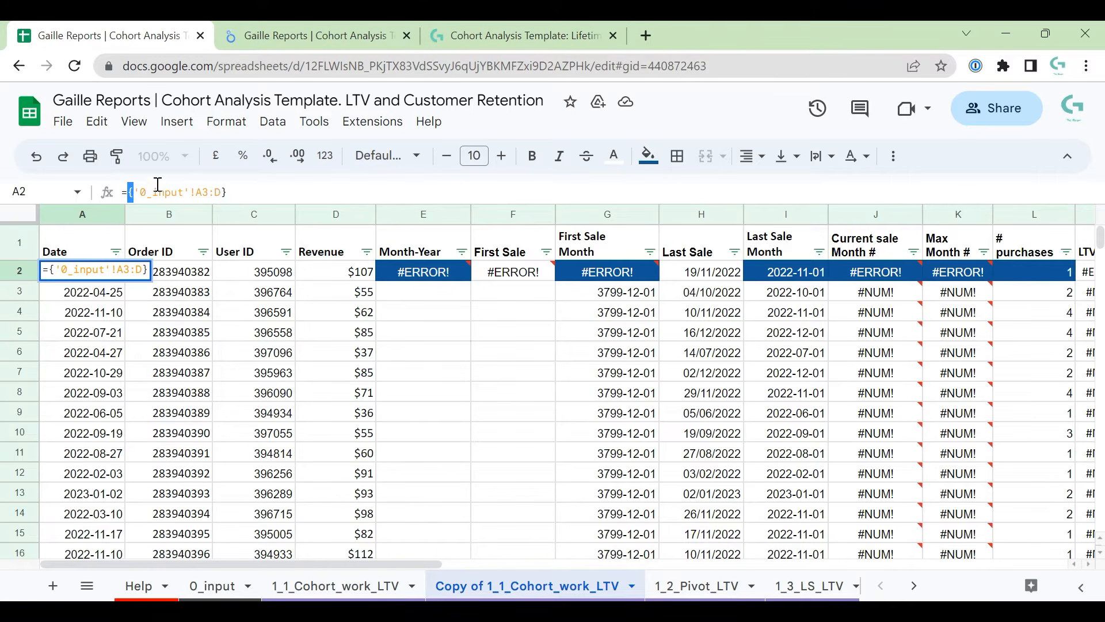
key("Escape")
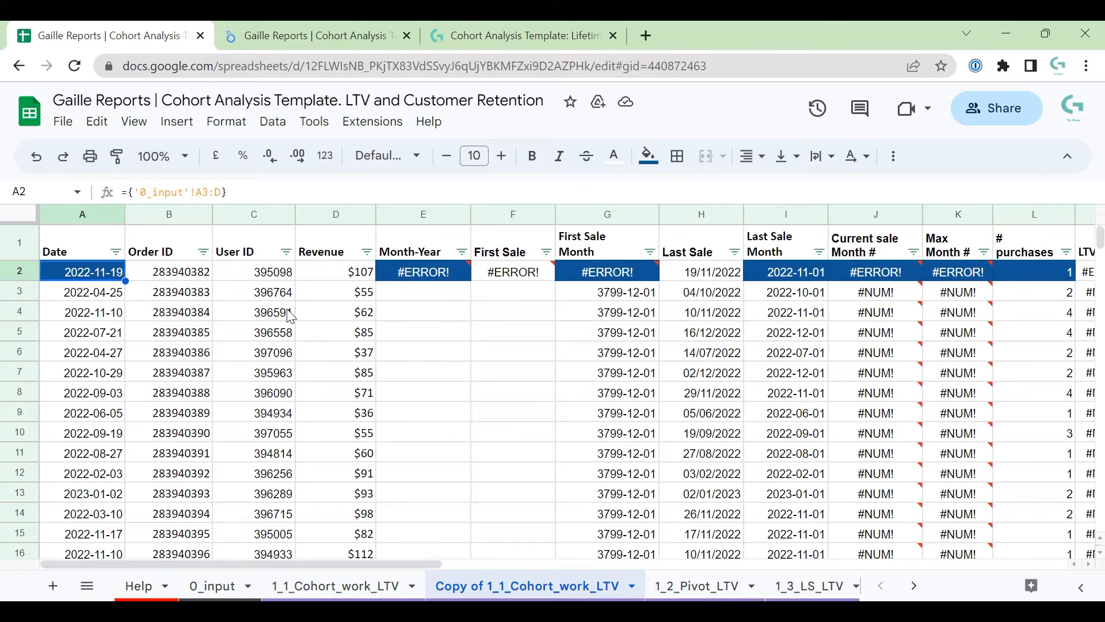
- Clear the import formula from cell A2 of the copied cohort sheet
key("Delete")
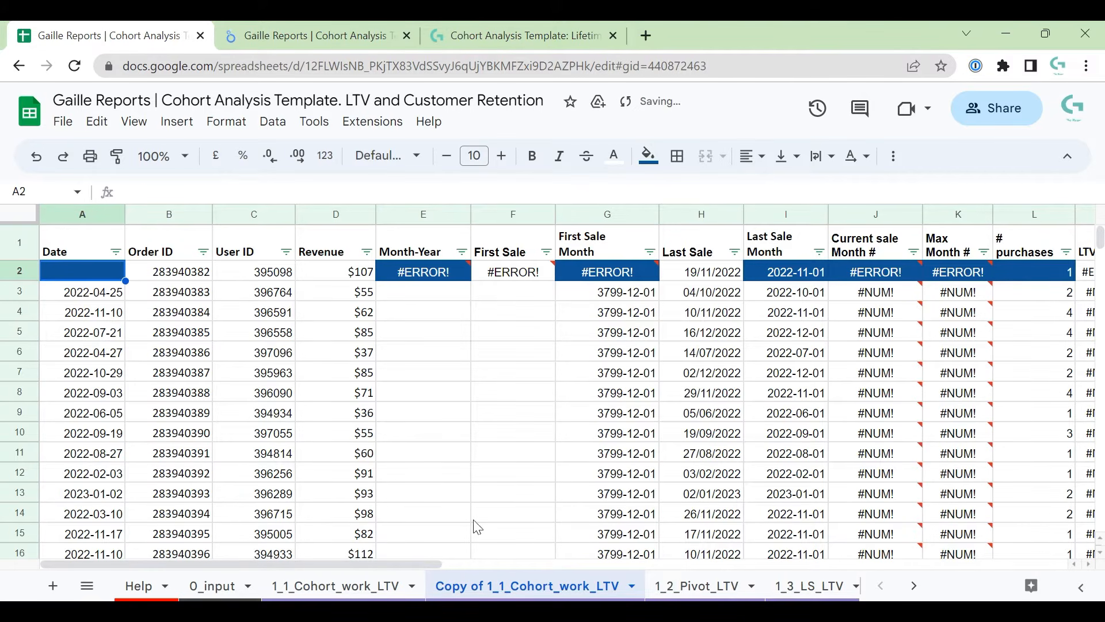
left_click(466, 453)
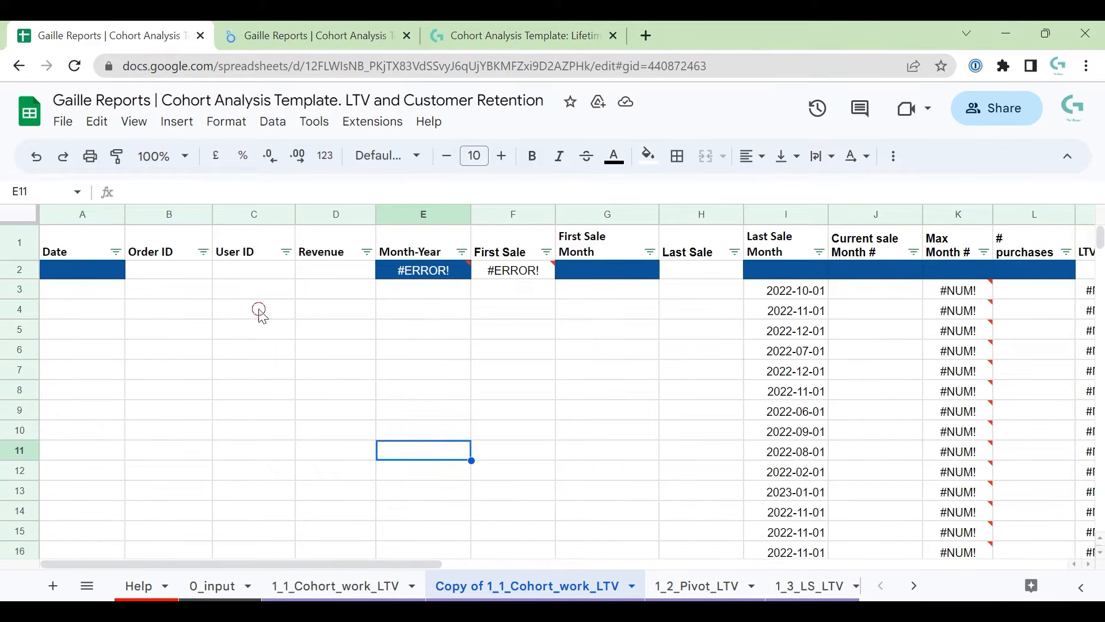
left_click(259, 314)
left_click(153, 382)
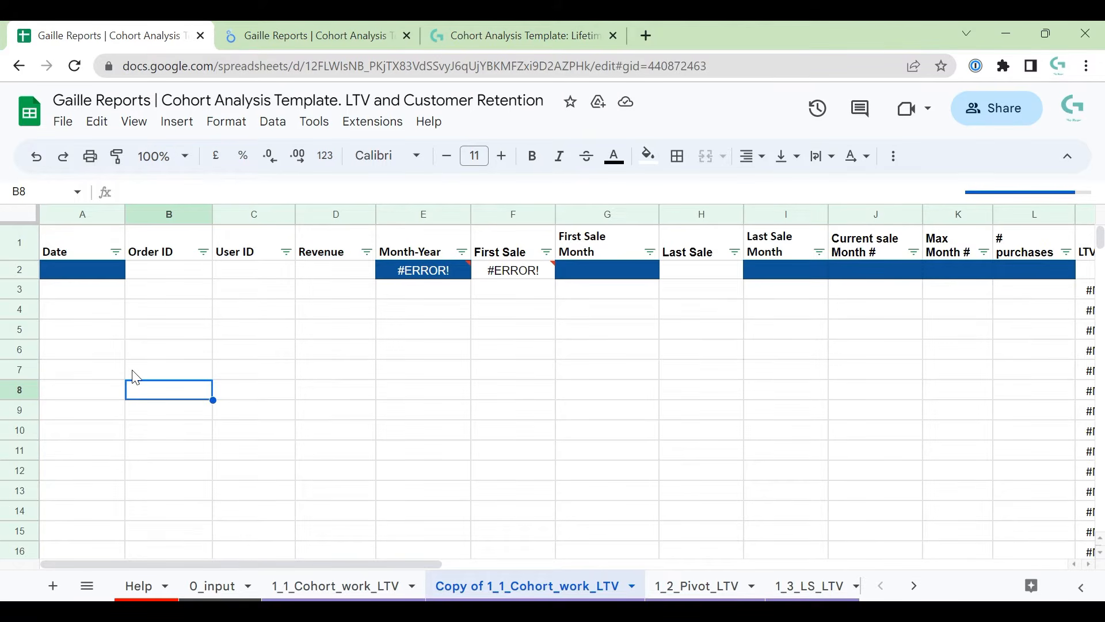
- Enter ={'0_input'!A3:D} in A2 of the copied sheet to bring in the Date, Order ID, User ID and Revenue columns
left_click(87, 274)
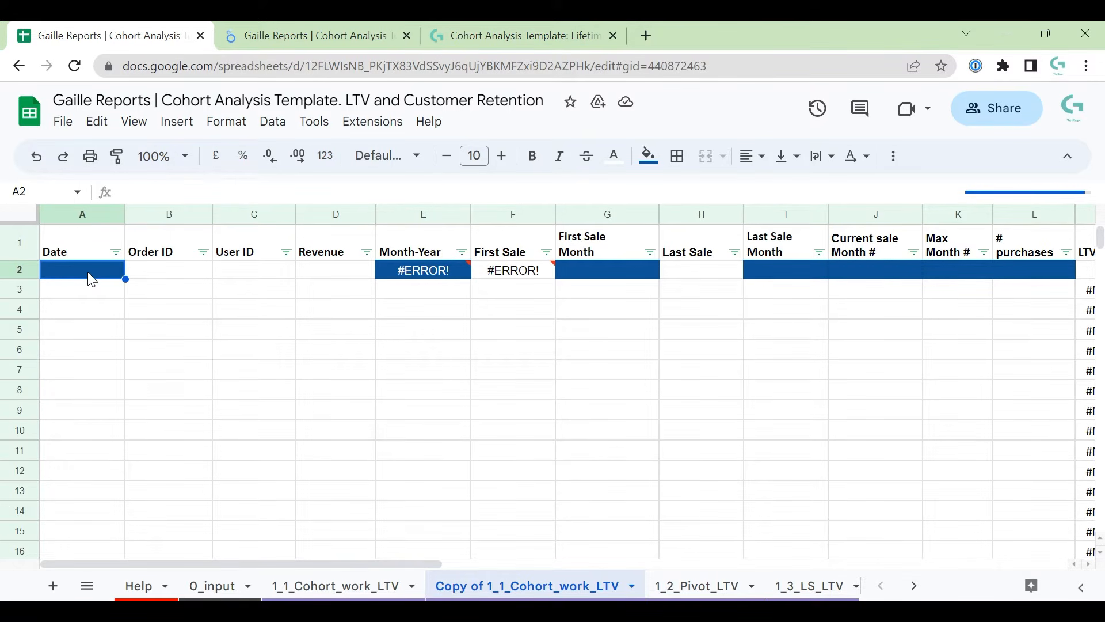
type("=")
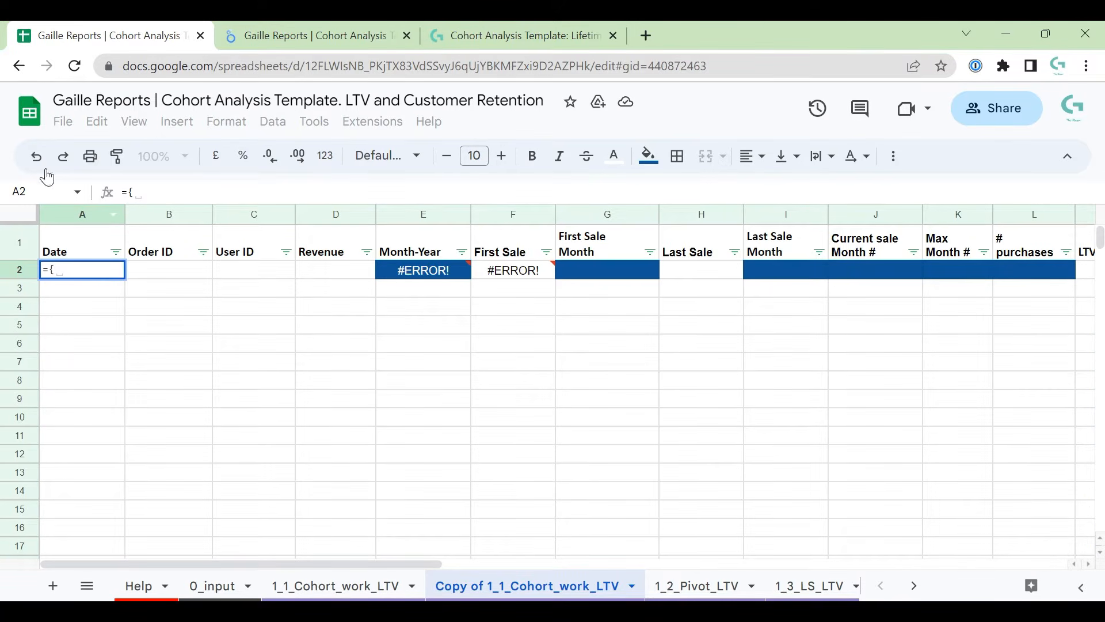
type("{")
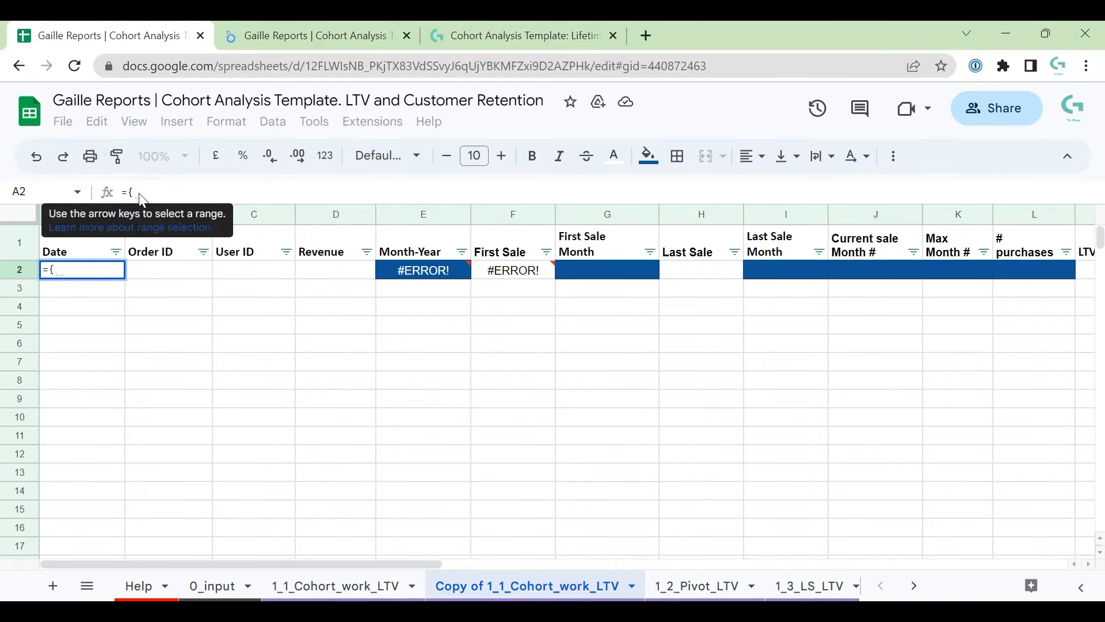
left_click(215, 585)
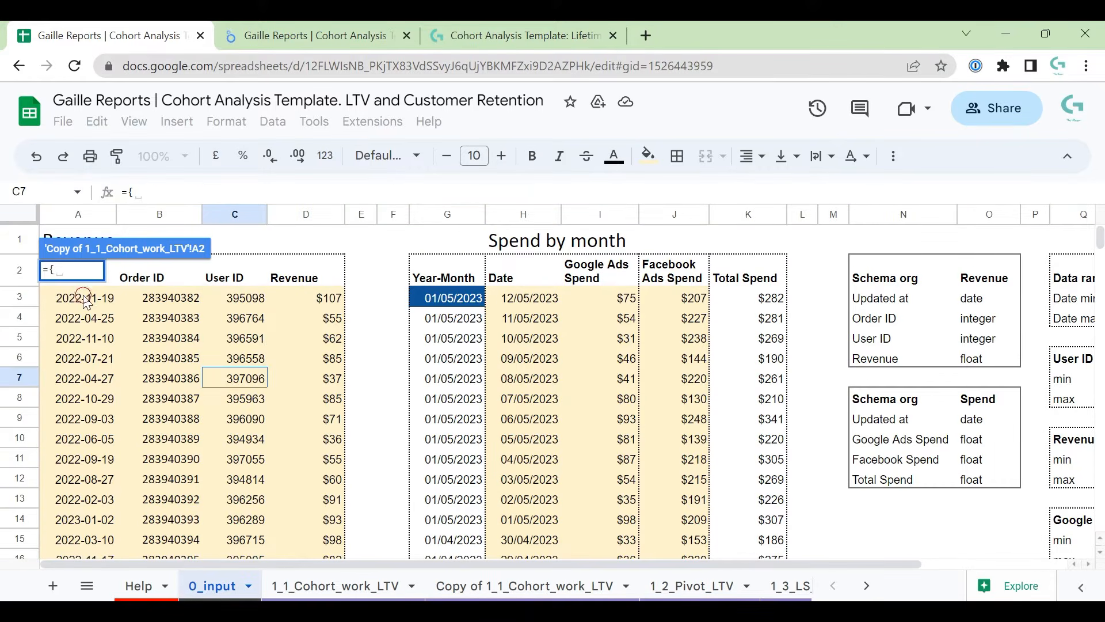
left_click_drag(83, 299, 307, 303)
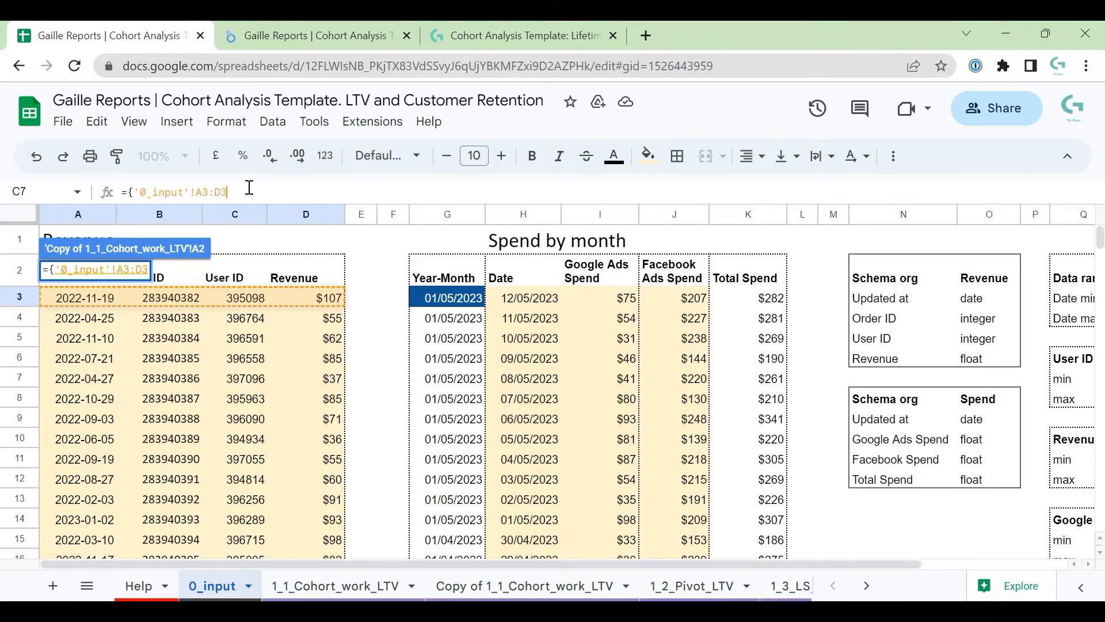
key("BackSpace")
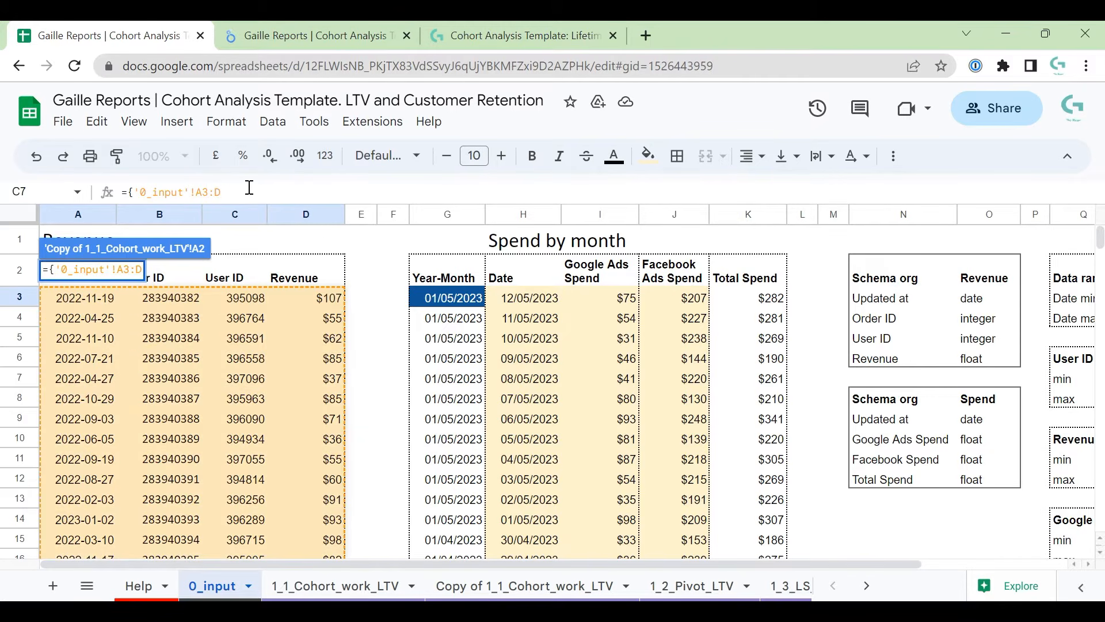
type("}")
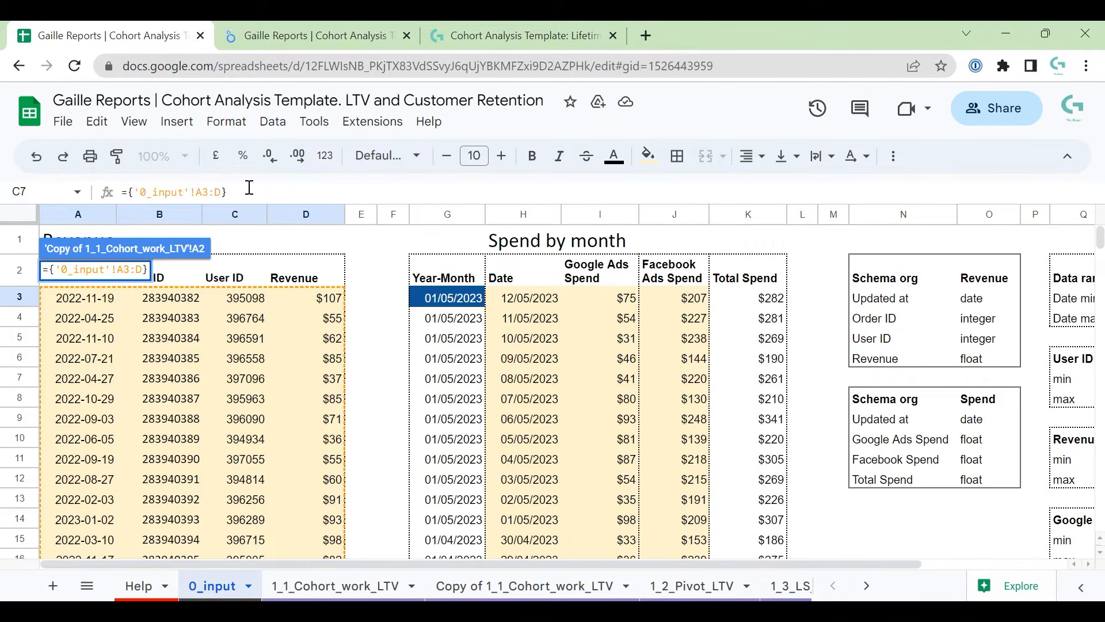
key("Return")
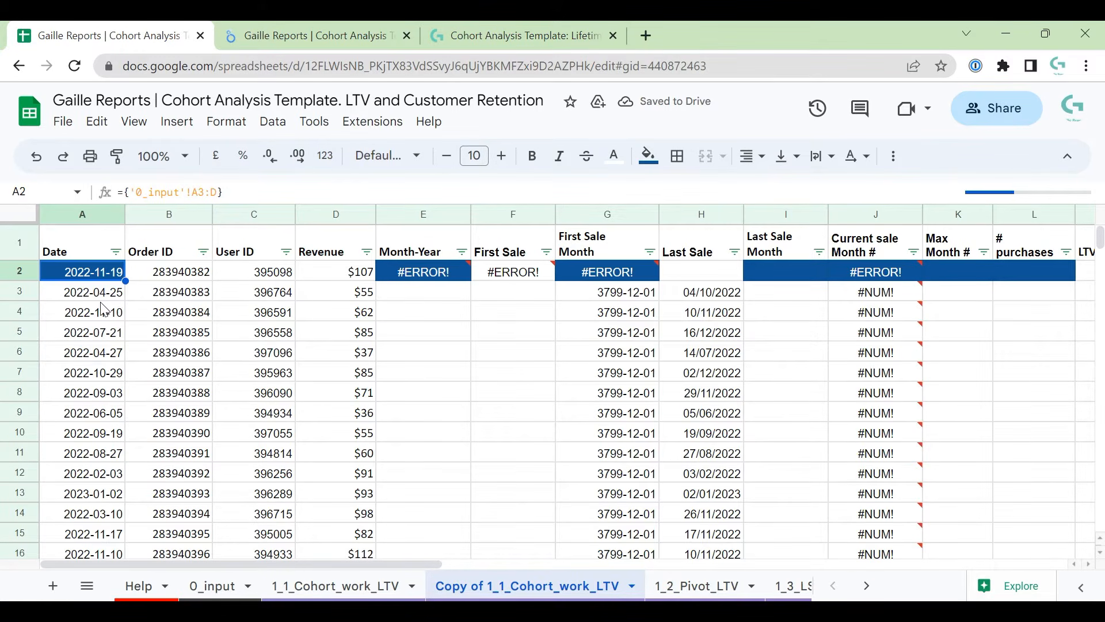
- Review the imported order rows, the Revenue values, the Month-Year header and the dates in column A
left_click_drag(345, 272, 11, 457)
left_click(460, 313)
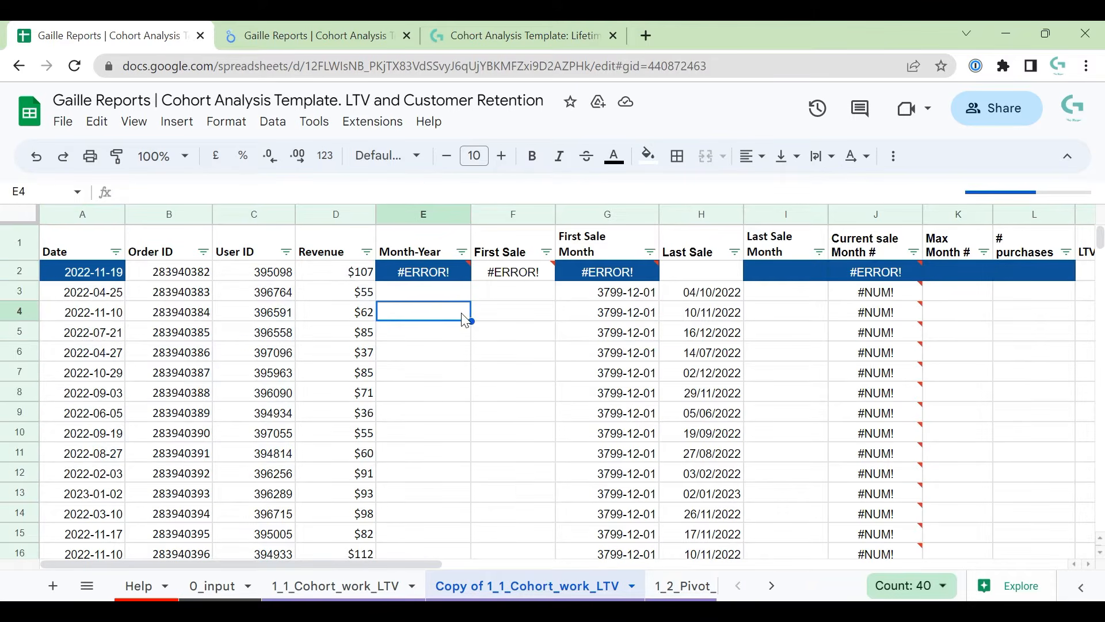
left_click(345, 272)
mouse_move(389, 268)
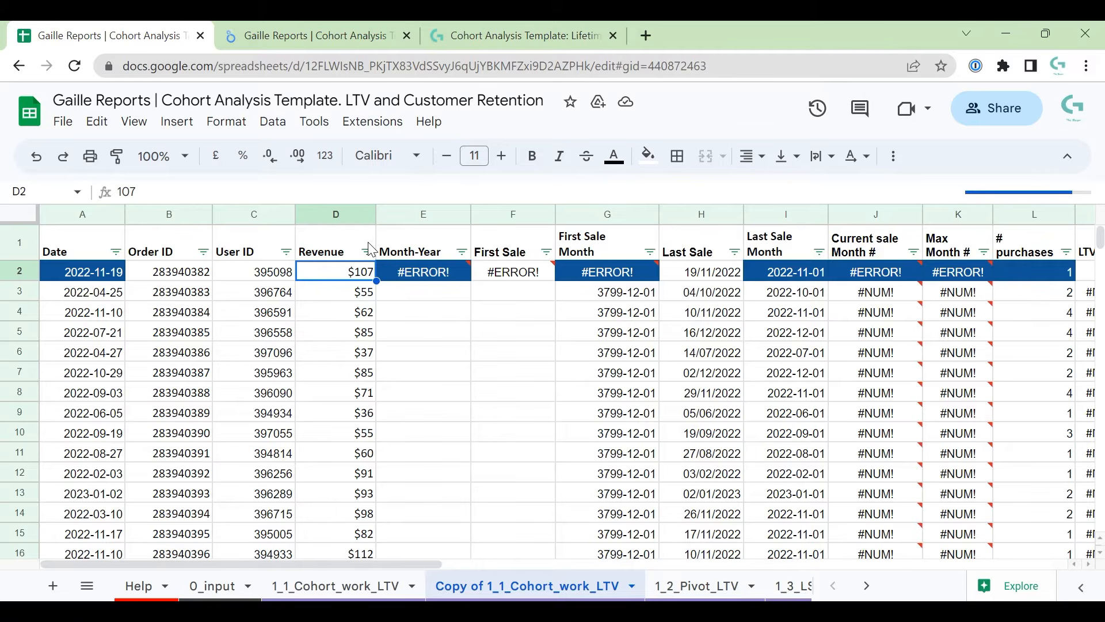
left_click(416, 254)
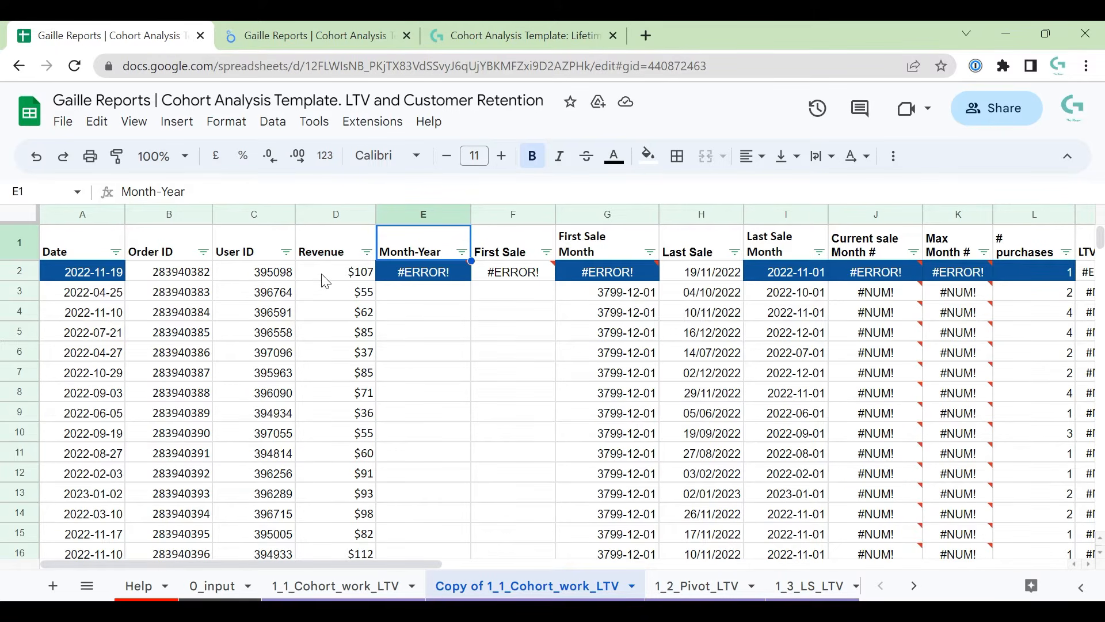
left_click_drag(325, 281, 323, 429)
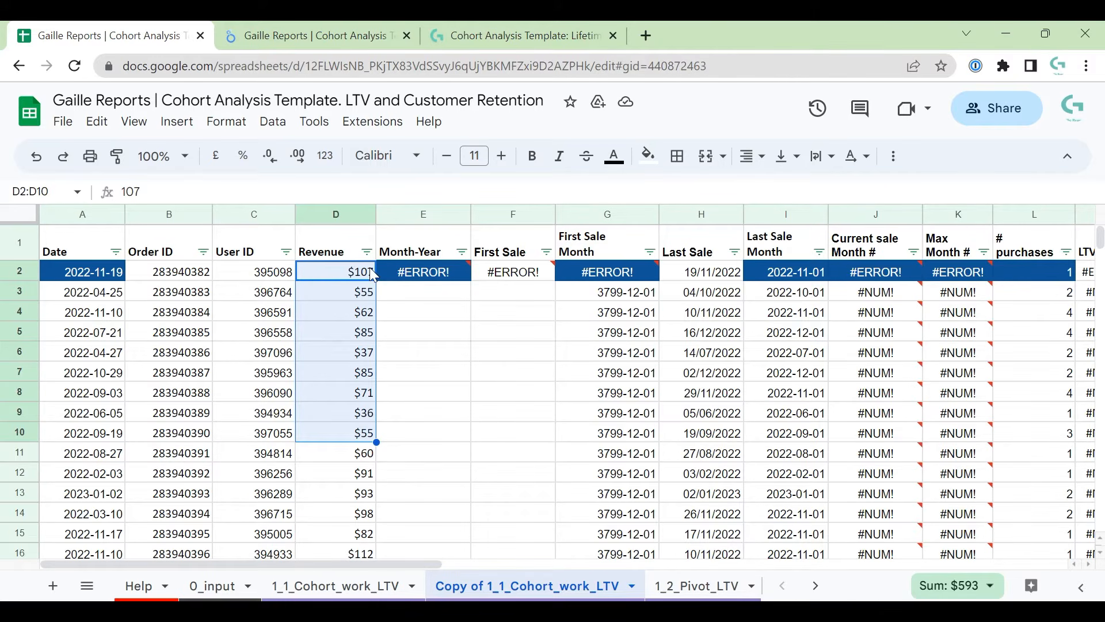
left_click(408, 258)
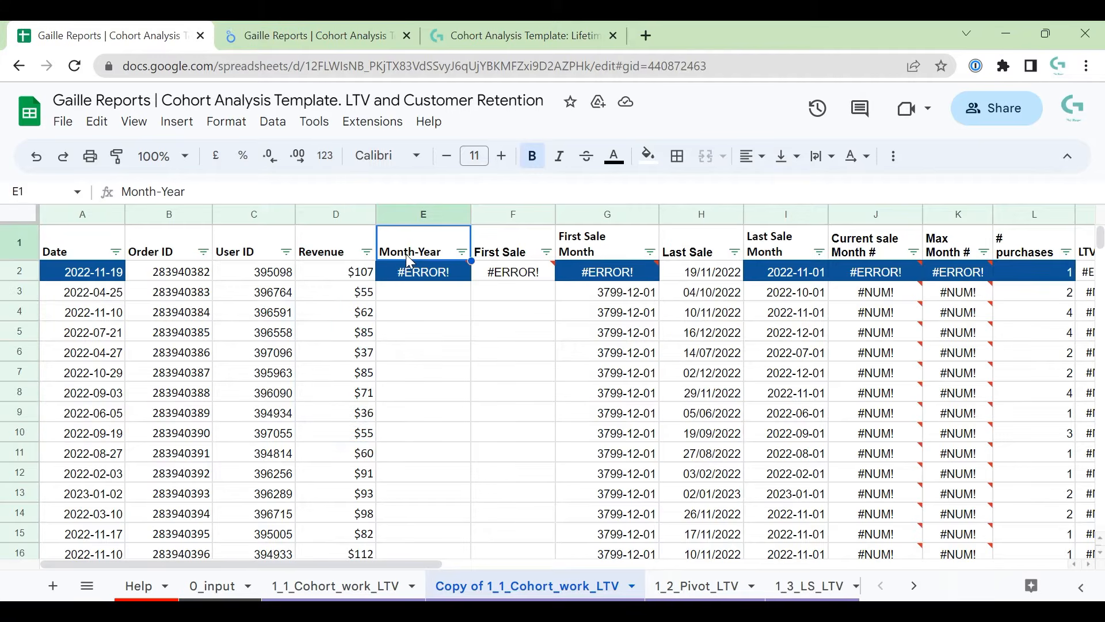
left_click(332, 278)
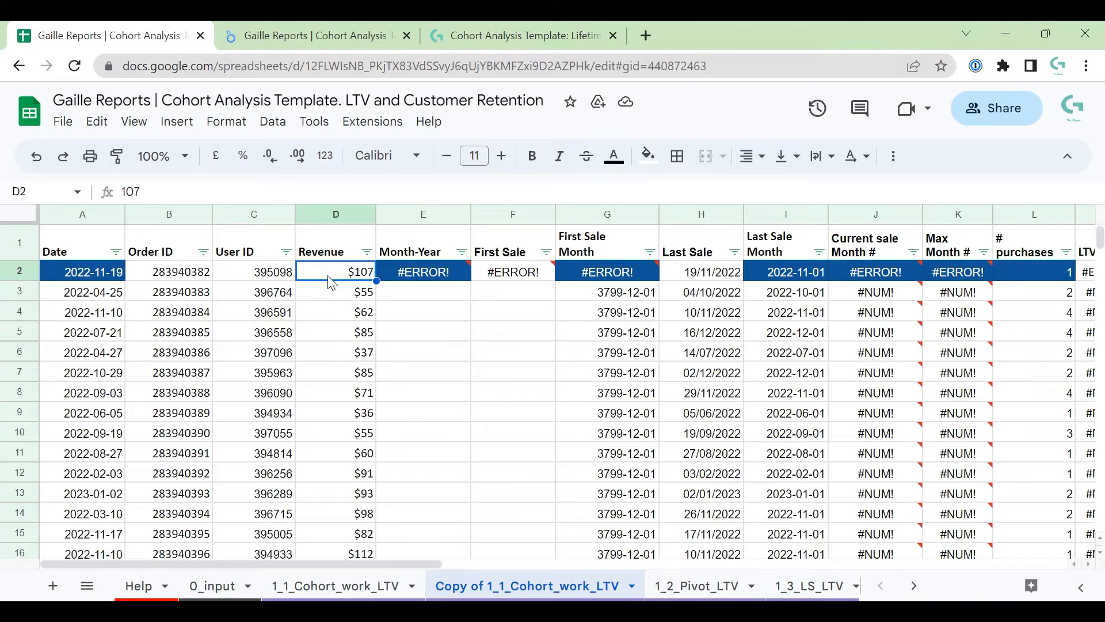
left_click(395, 243)
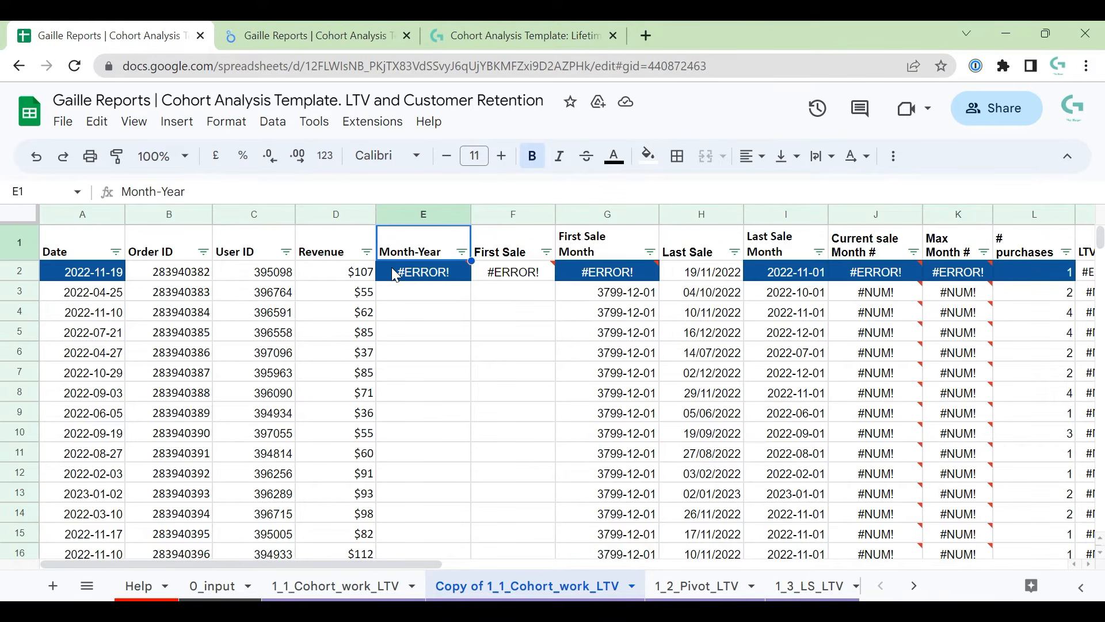
mouse_move(393, 270)
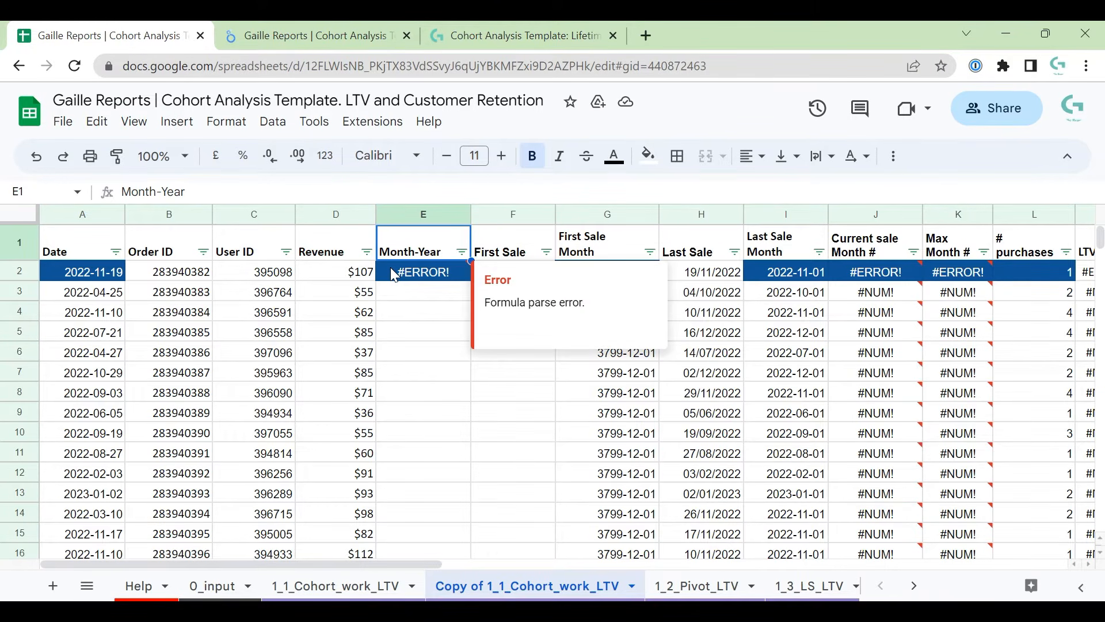
left_click_drag(115, 276, 122, 468)
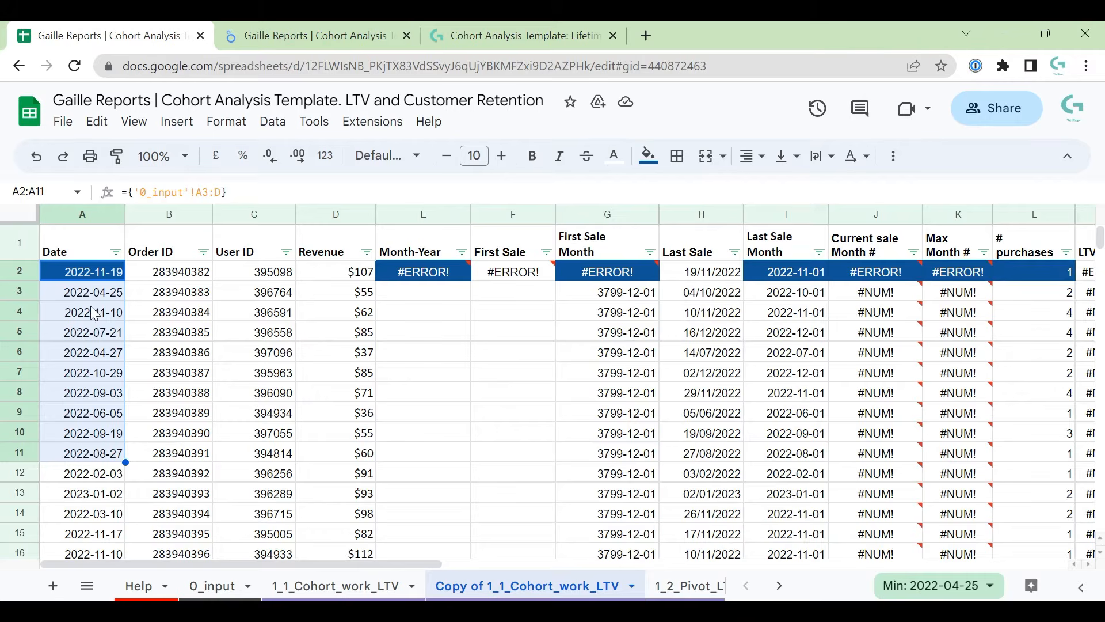
- Examine the date(year(A2:A),month(A2:A),1) part of the Month-Year formula in E2
left_click(433, 280)
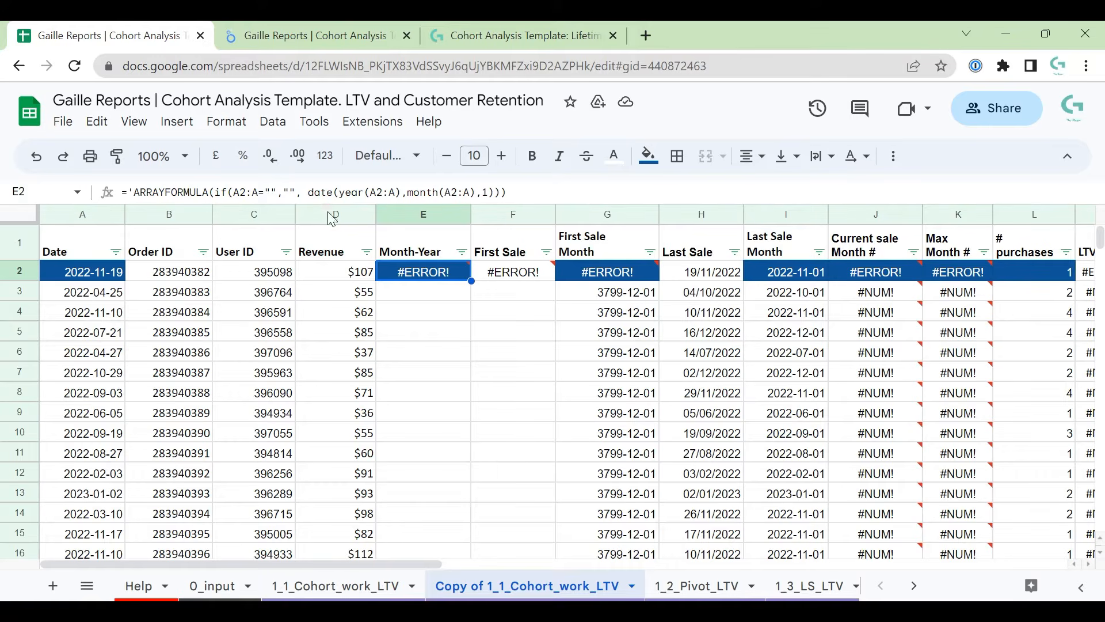
left_click_drag(305, 189, 491, 190)
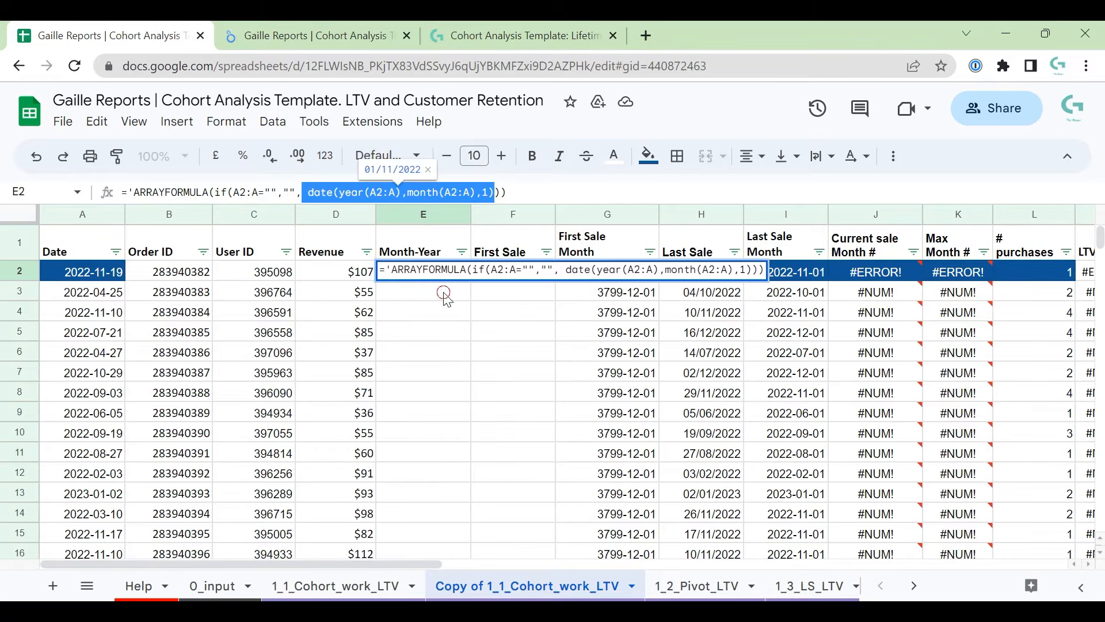
key("Return")
- Enter =date(year(A3),month(A3),01) in E3 of the Month-Year column
type("=")
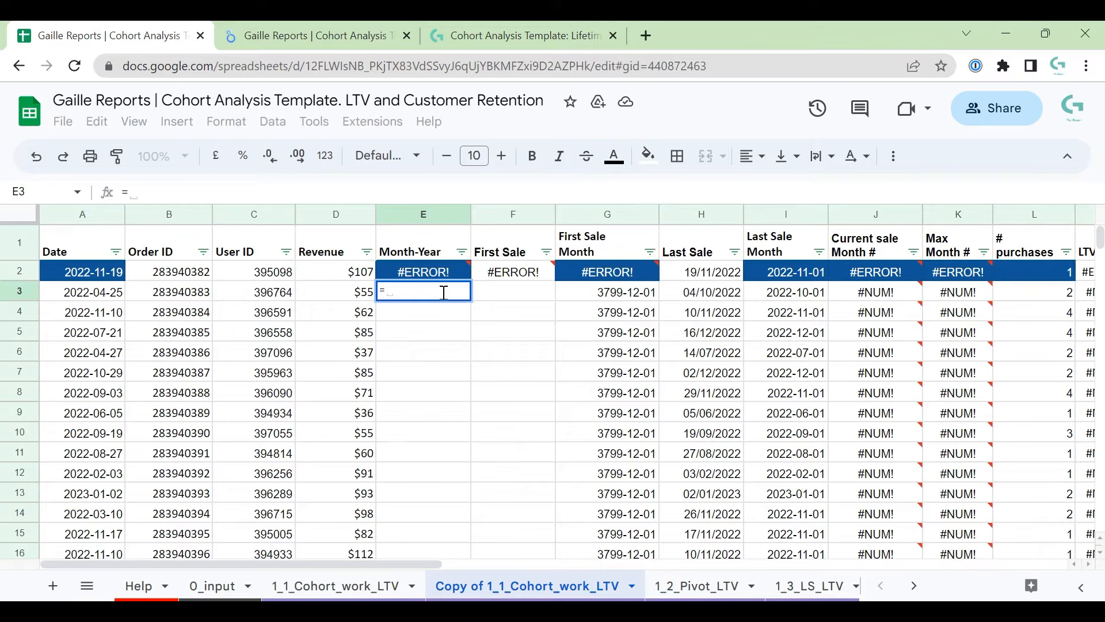
type("date")
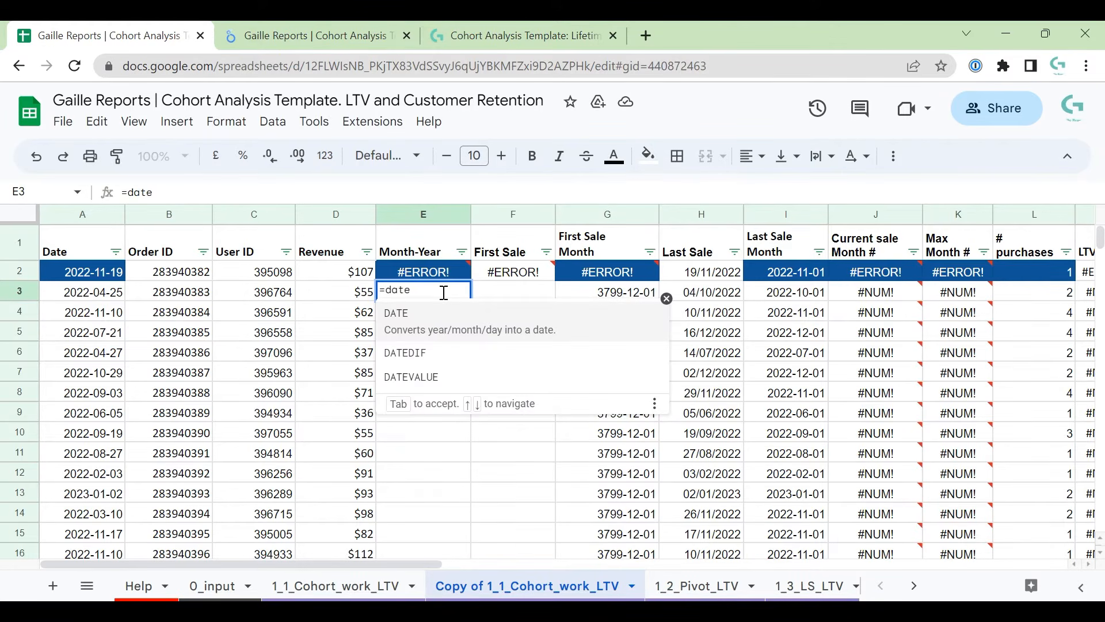
type("(")
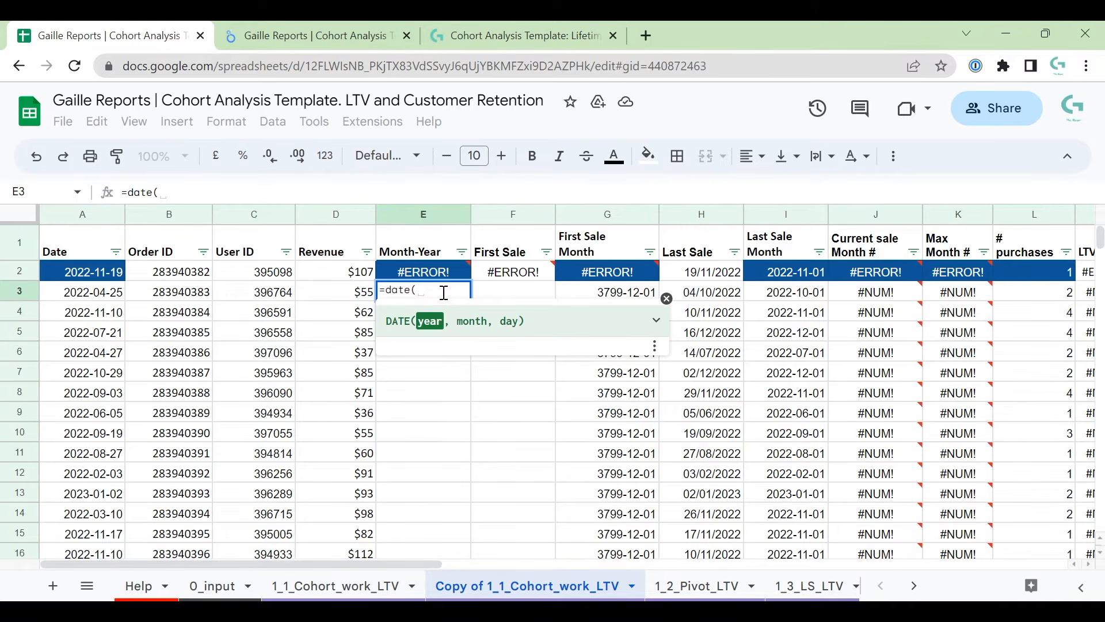
type("year(")
key("Left")
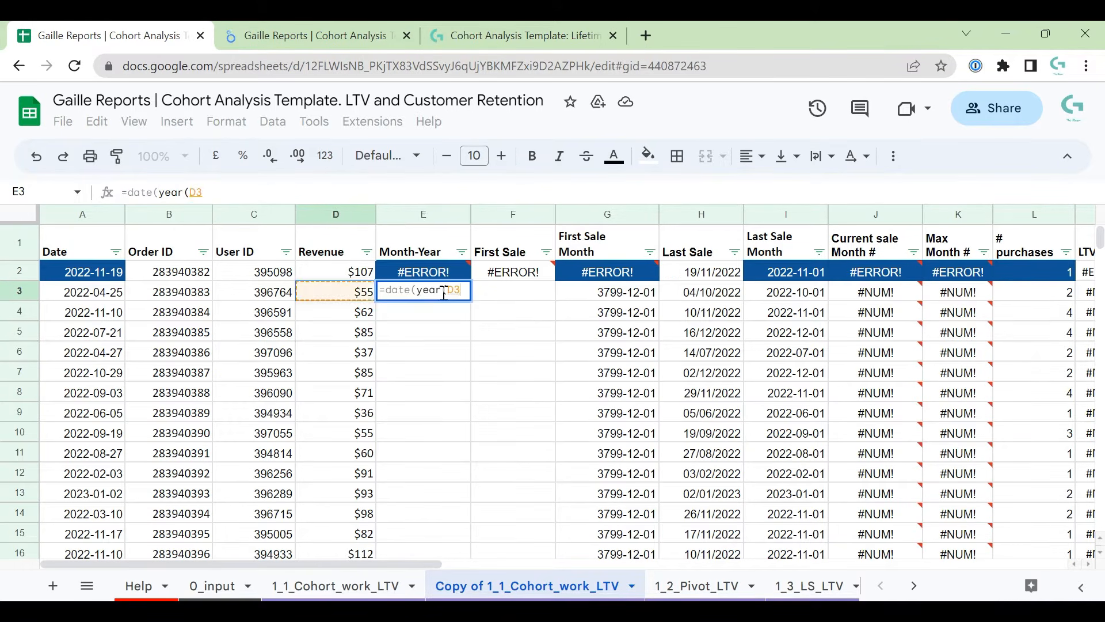
key("Left")
key("Left")
key("Left")
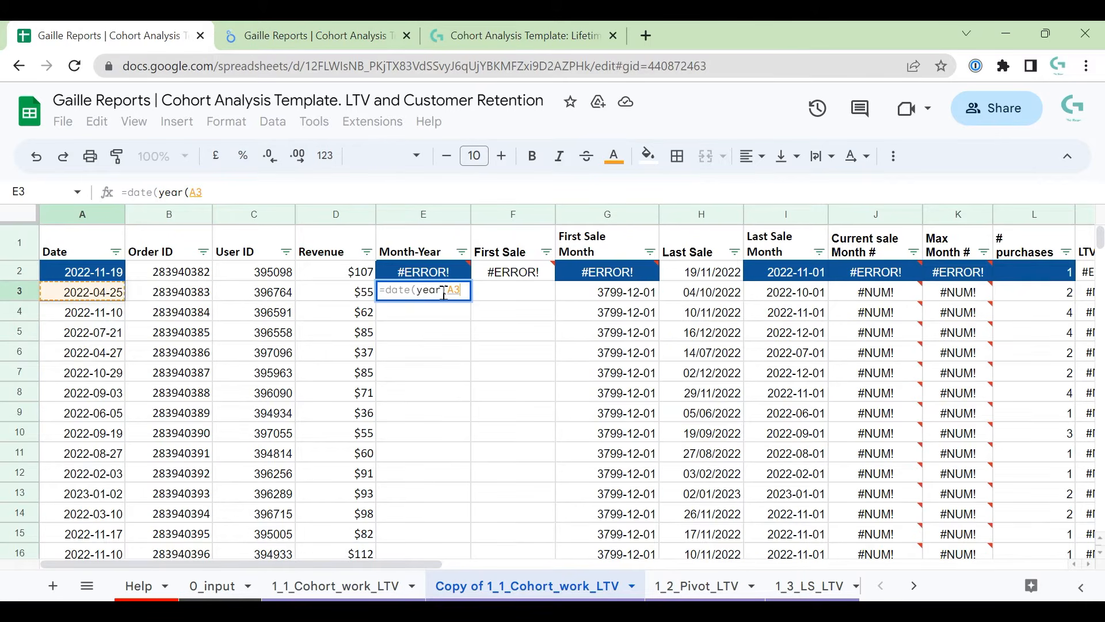
type(")")
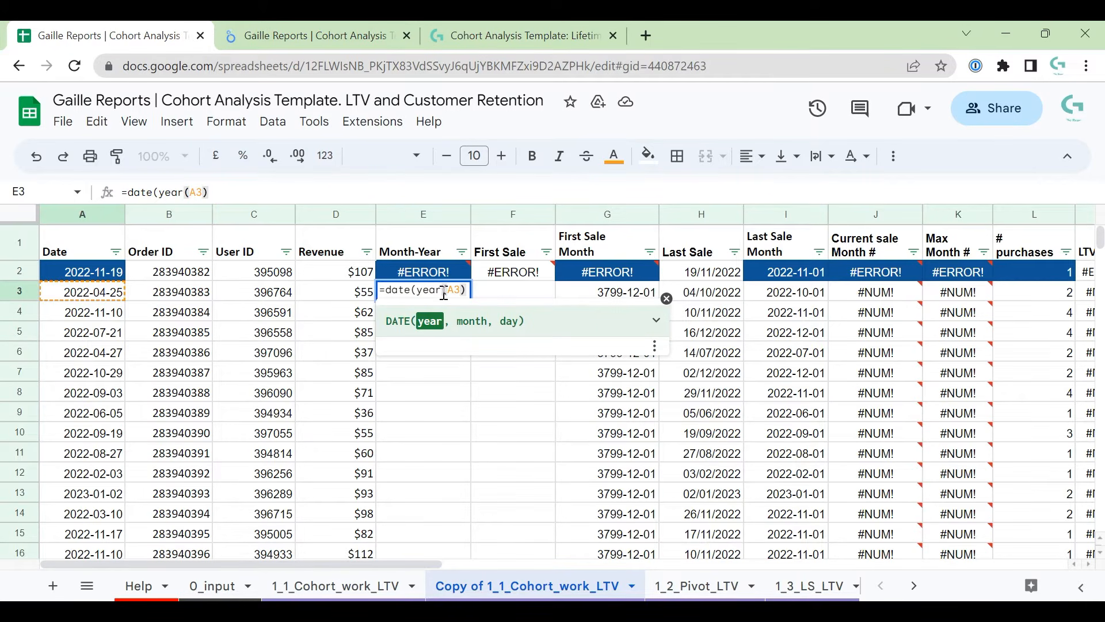
type(", month(A3")
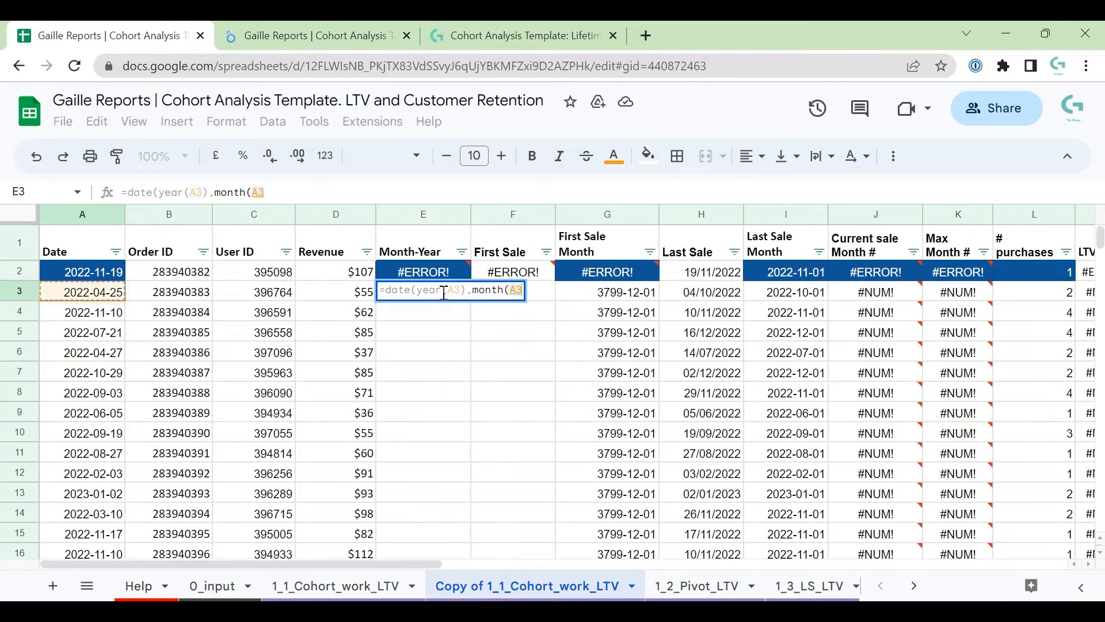
type("), ")
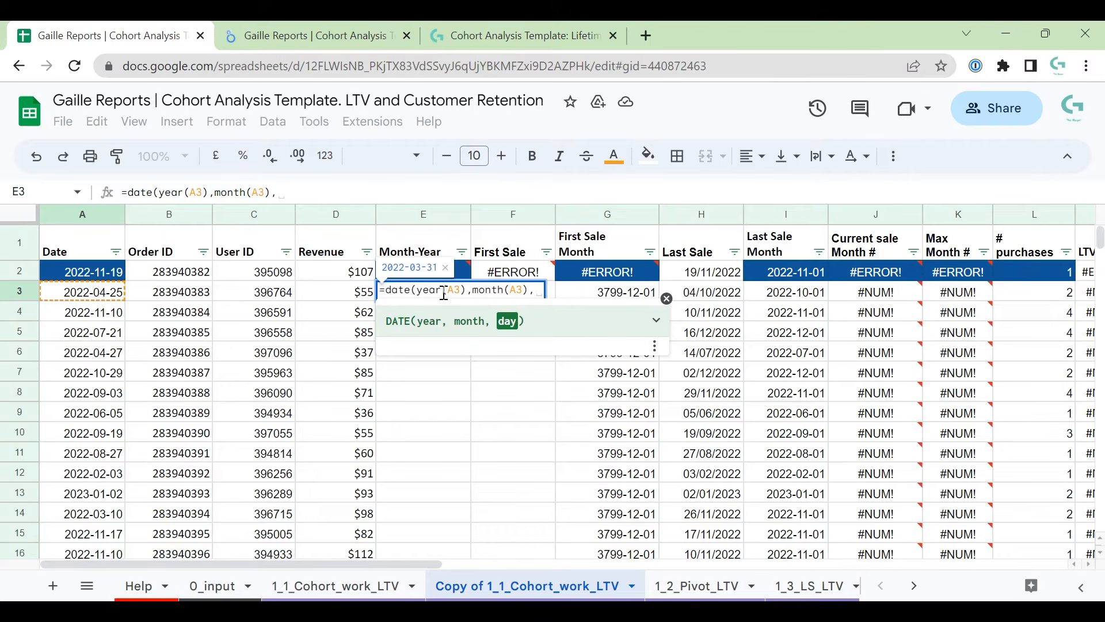
type("01")
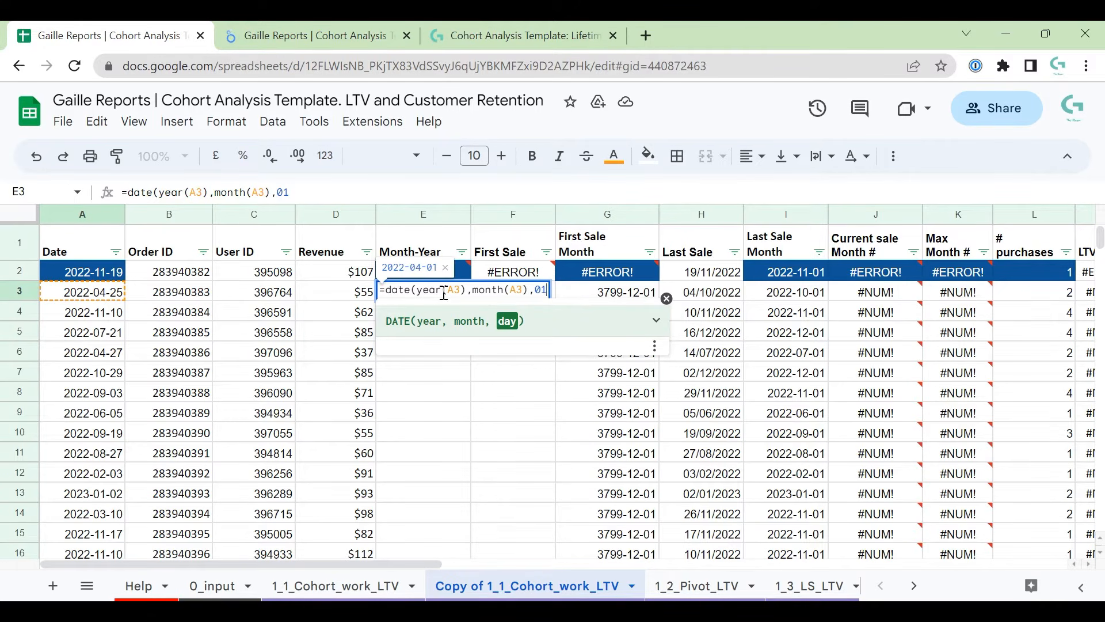
type(")")
key("Return")
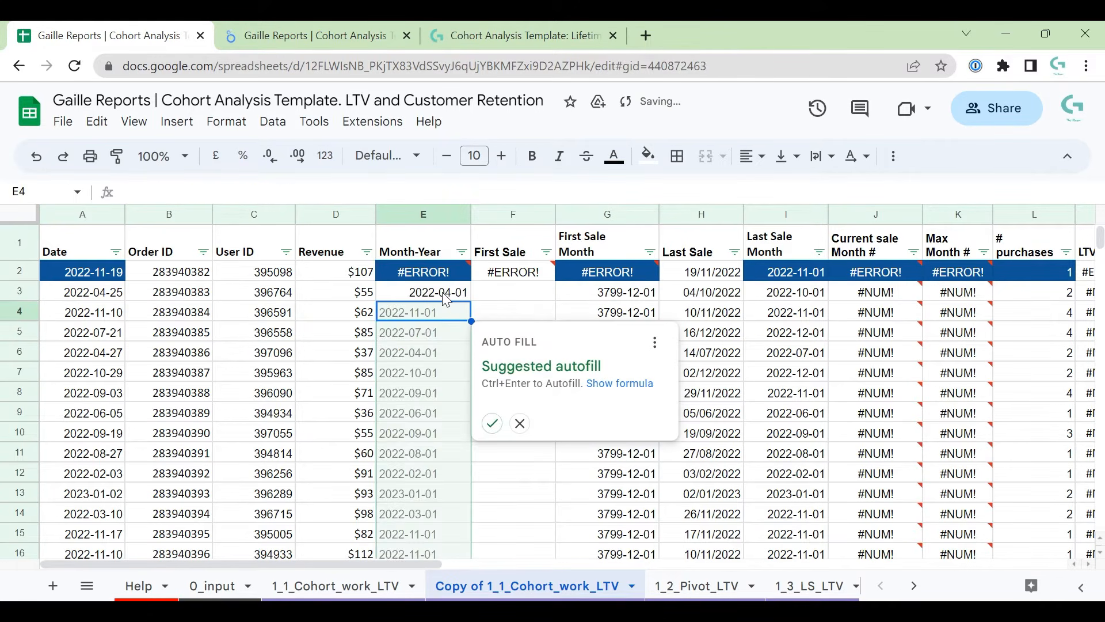
- Compare the E3 date with the order date in A3 and copy the E3 formula down through E6
left_click(444, 293)
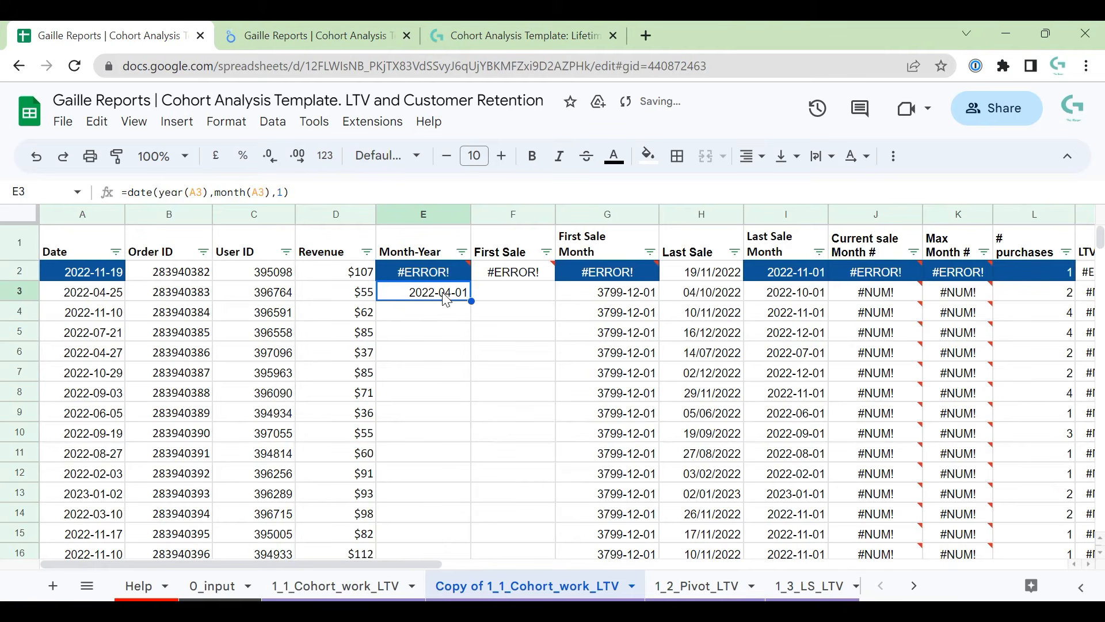
left_click(91, 301)
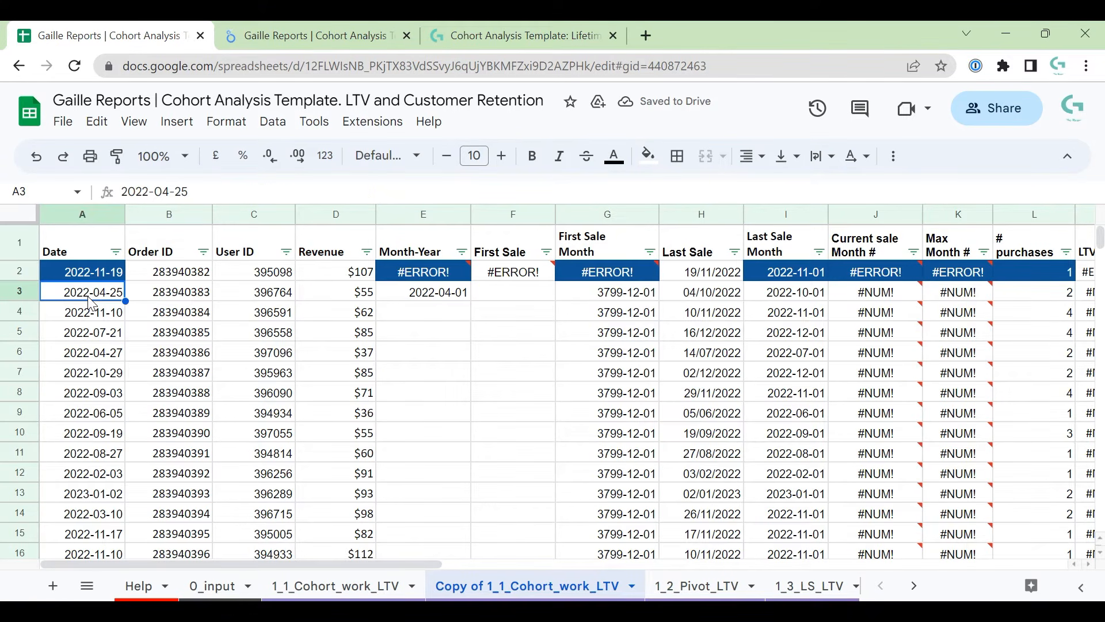
left_click(467, 297)
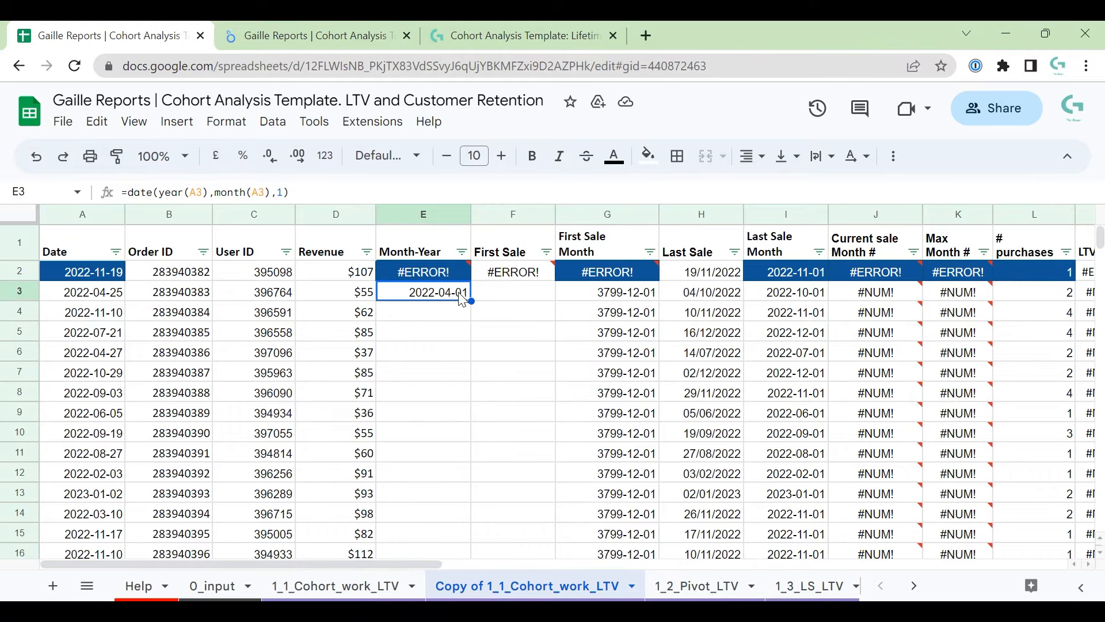
left_click_drag(471, 300, 467, 353)
left_click(460, 323)
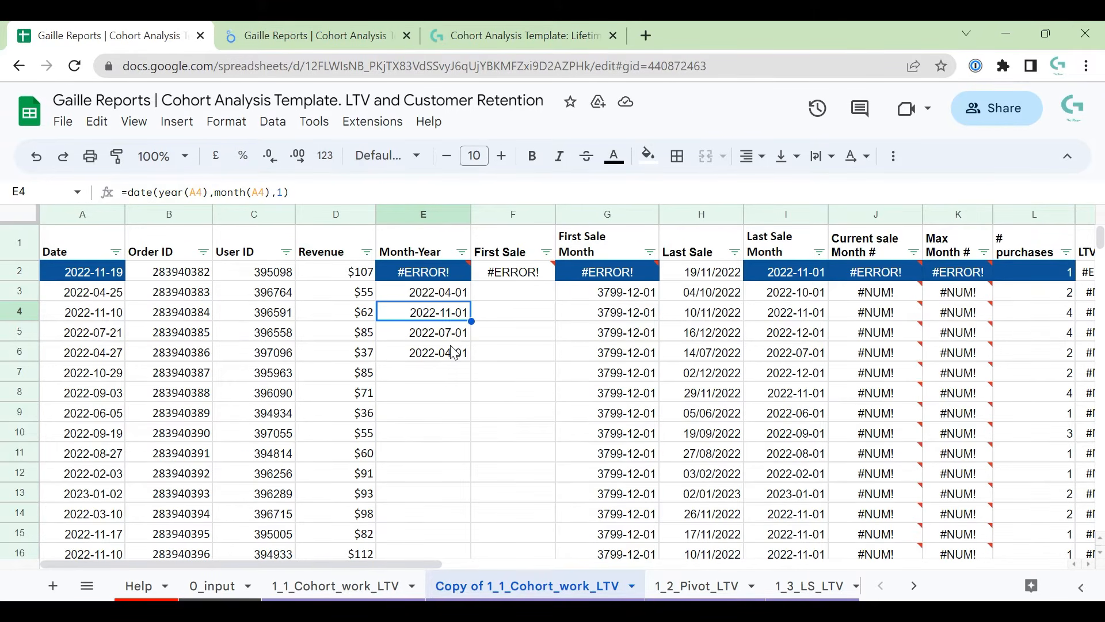
- Clear the copied formulas from E4:E6 and the date formula from E3
left_click(466, 301)
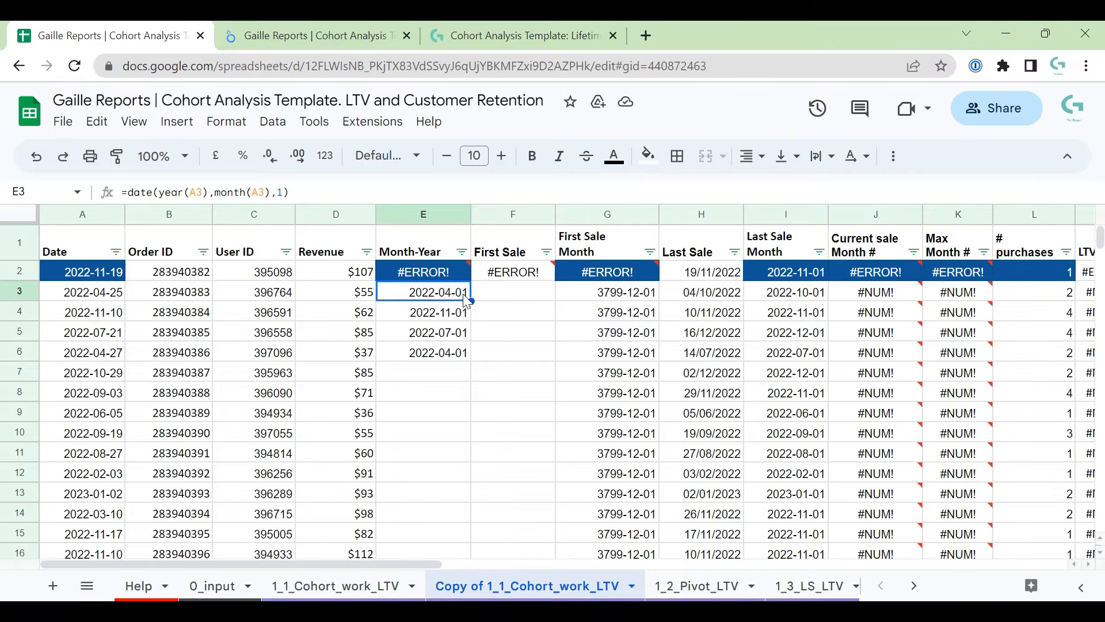
key("Down")
key("shift+Down")
key("shift+Down")
key("Delete")
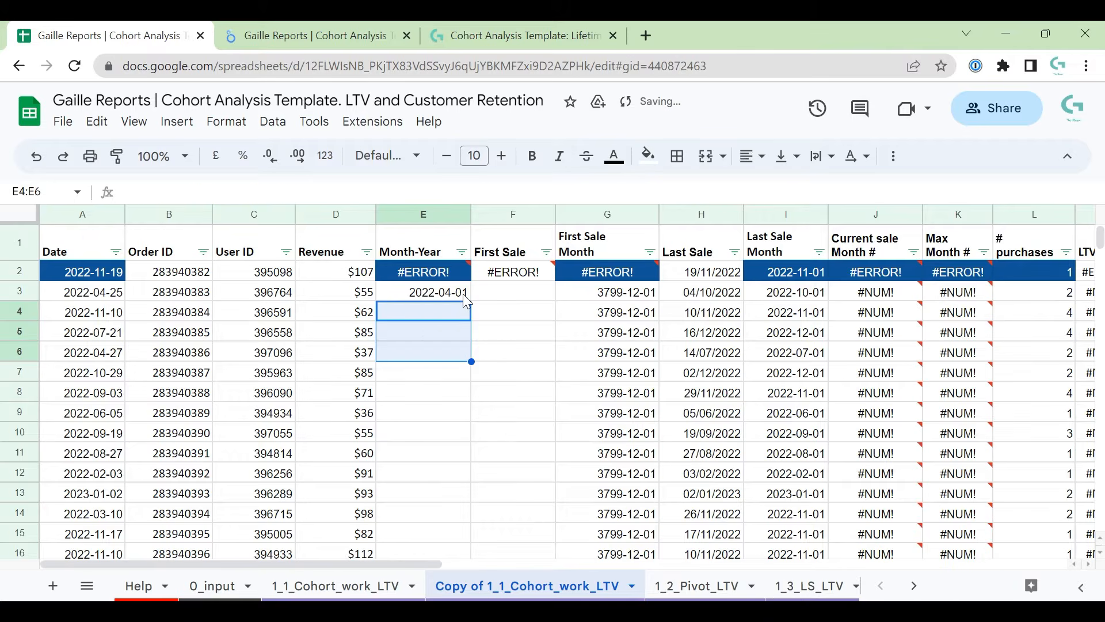
left_click(463, 293)
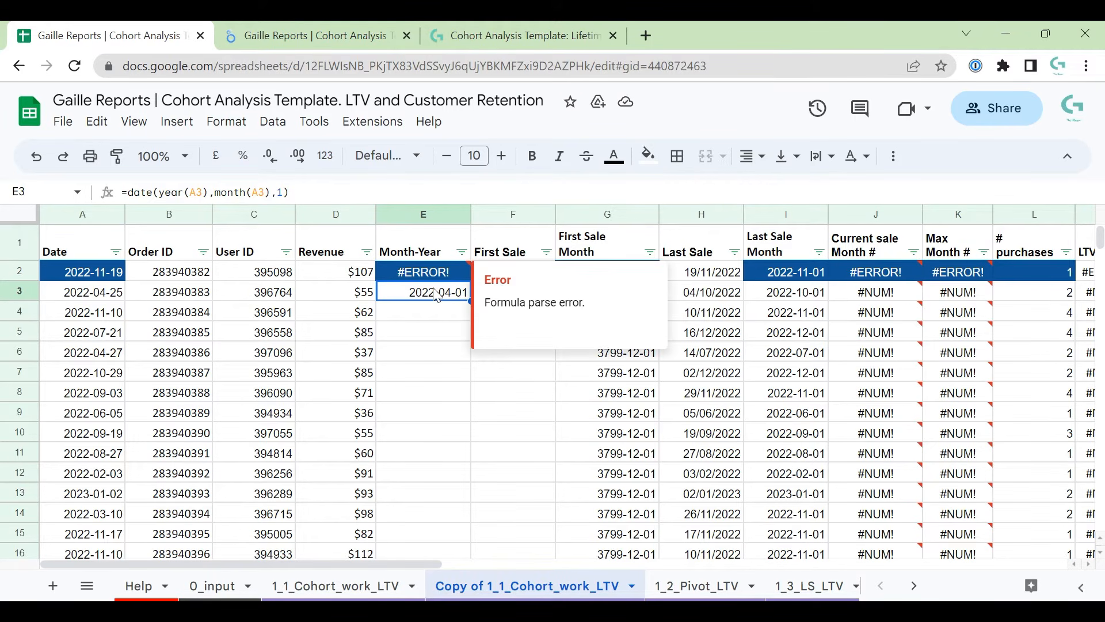
key("Delete")
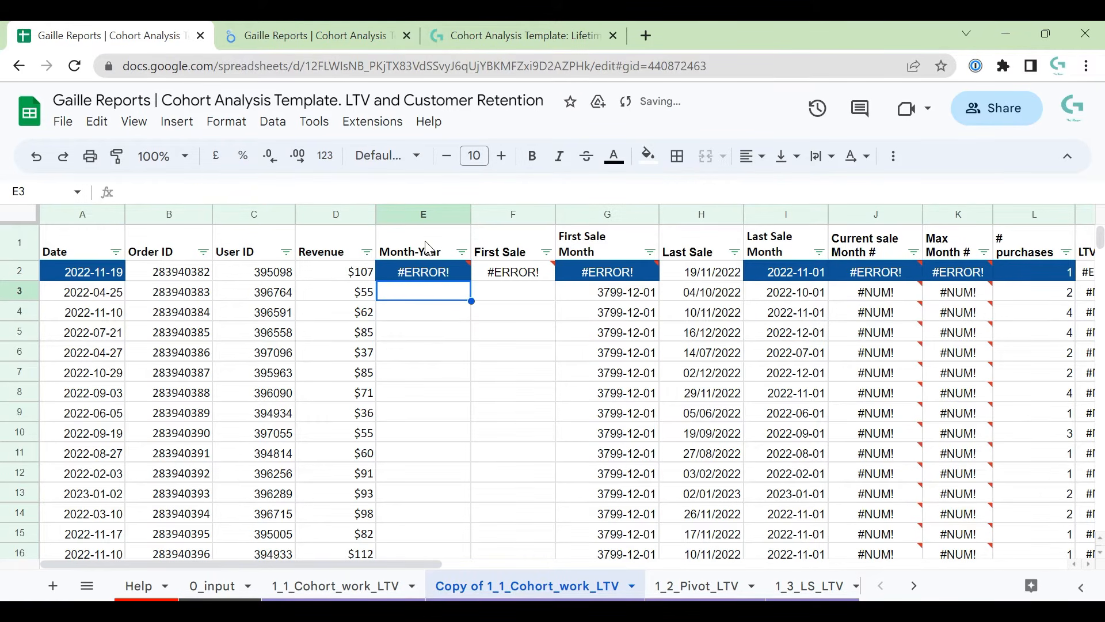
- Reduce the Month-Year formula in E2 to =date(year(A2:A),month(A2:A),1), removing the apostrophe, ARRAYFORMULA and IF parts
left_click(431, 273)
left_click(134, 192)
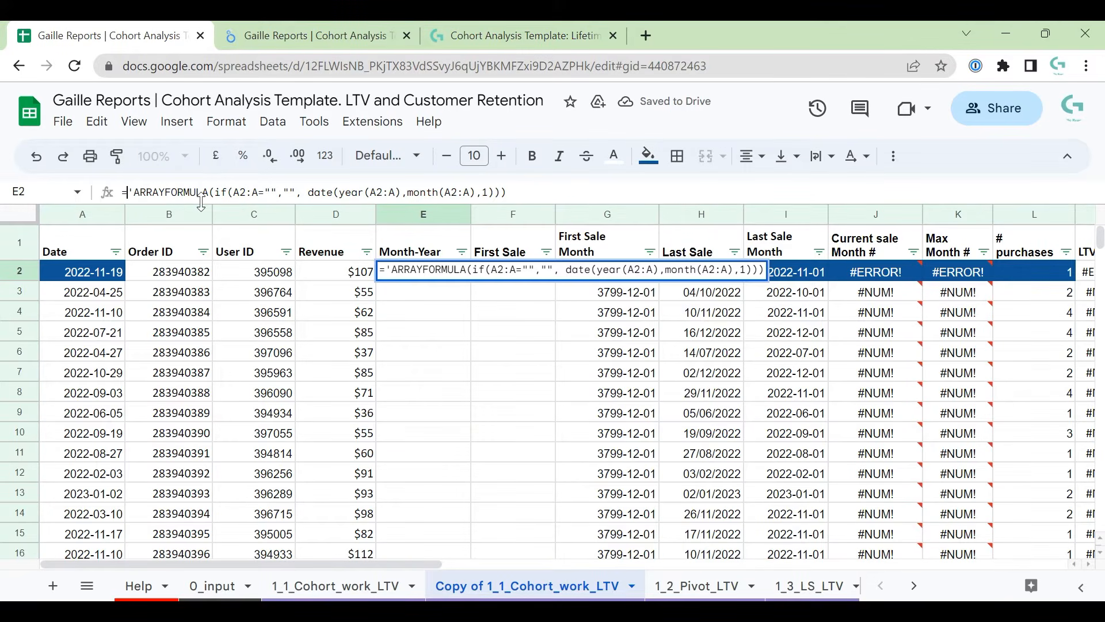
key("BackSpace")
key("shift+Right")
key("shift+Right")
key("shift+Right")
key("shift+Right")
key("shift+Right")
key("shift+Right")
key("shift+Right")
key("shift+Right")
key("shift+Right")
key("shift+Right")
key("shift+Right")
key("shift+Right")
key("shift+Right")
key("shift+Right")
key("shift+Right")
key("shift+Right")
key("shift+Right")
key("shift+Right")
key("shift+Right")
key("shift+Right")
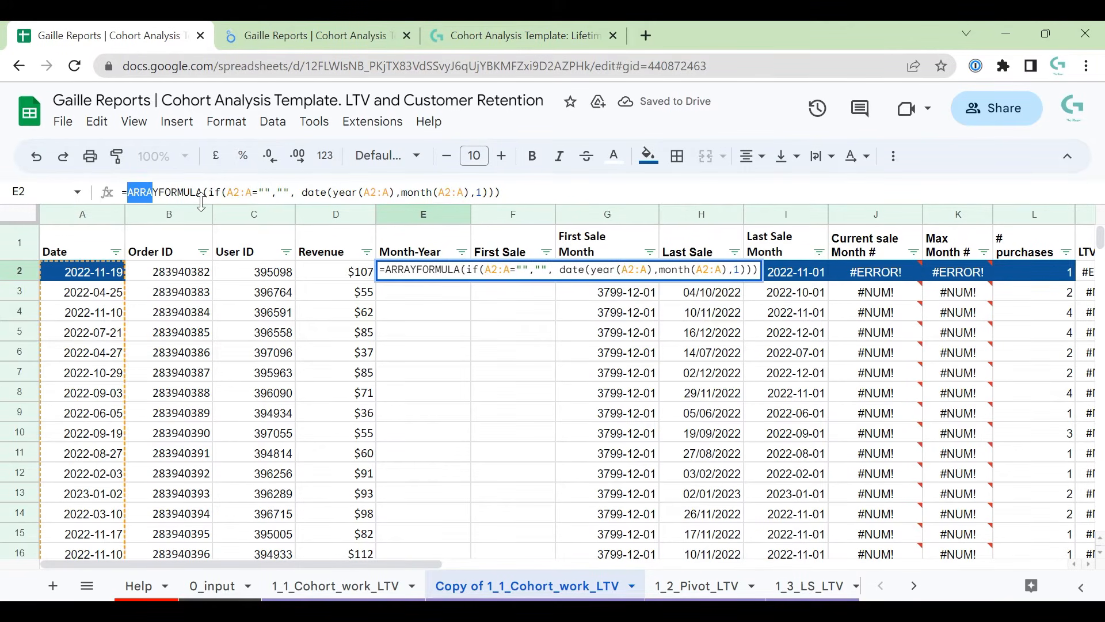
key("shift+Left")
key("BackSpace")
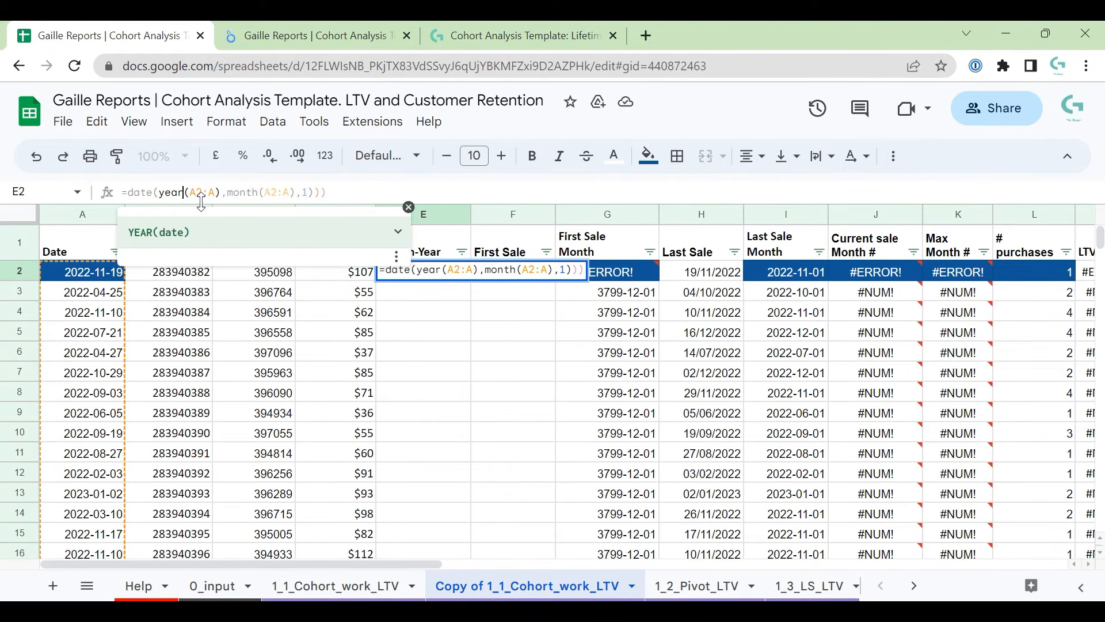
key("End")
key("BackSpace")
key("BackSpace")
key("Return")
key("Up")
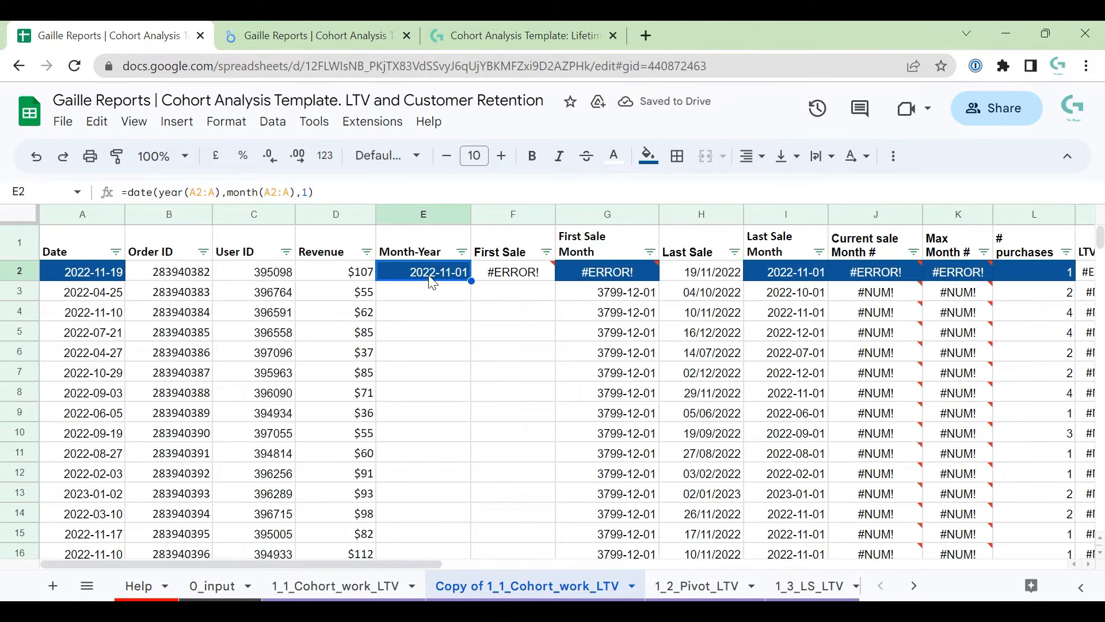
- Wrap the date expression in E2 in ARRAYFORMULA so that it fills the whole Month-Year column
left_click(126, 192)
type("arr")
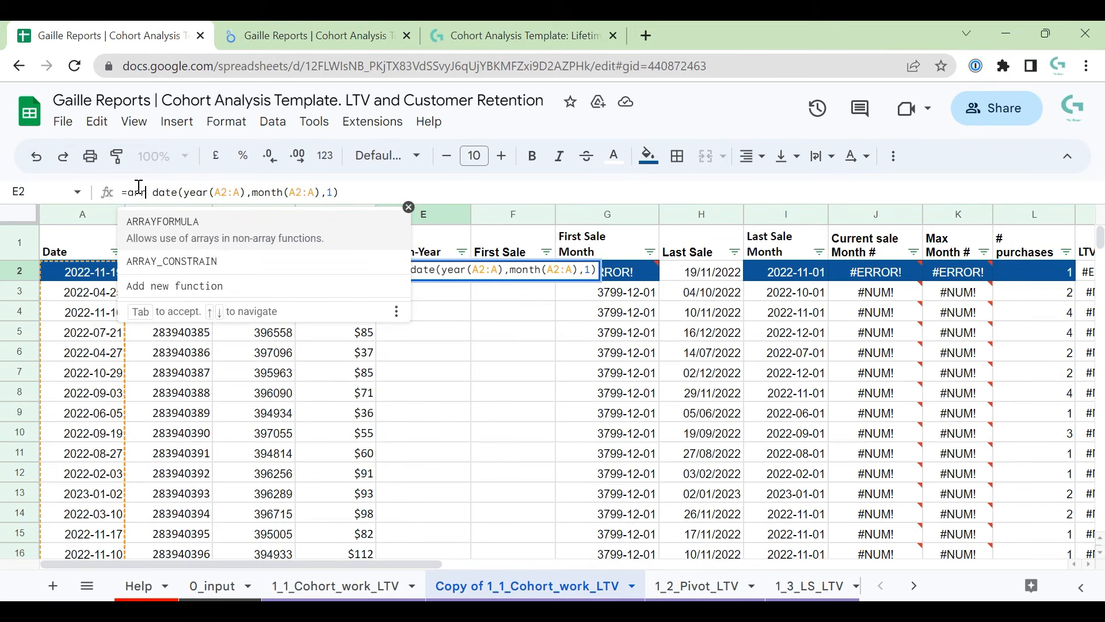
left_click(225, 230)
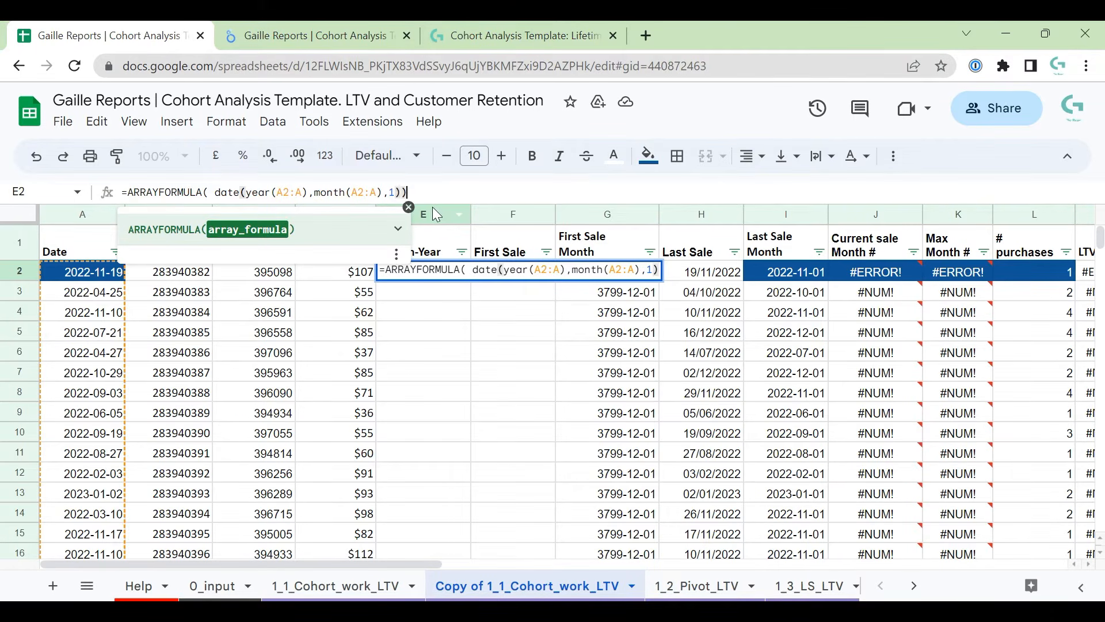
type(")")
key("Return")
key("Up")
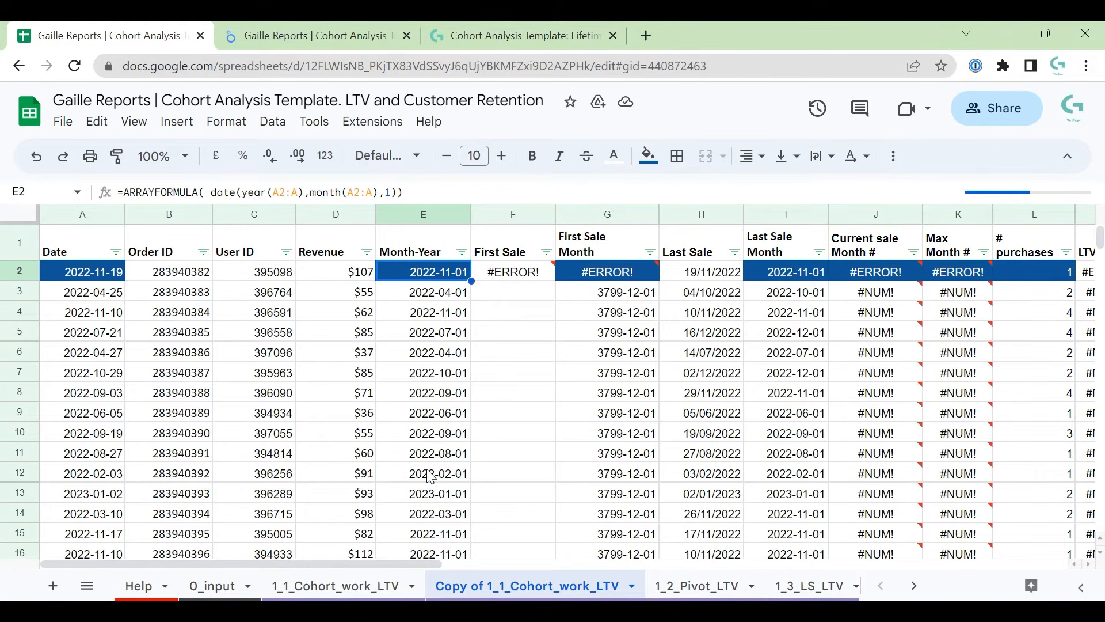
- Examine the Month-Year dates beyond the last order row and compare them with the empty cells in columns A to D
left_click(444, 417)
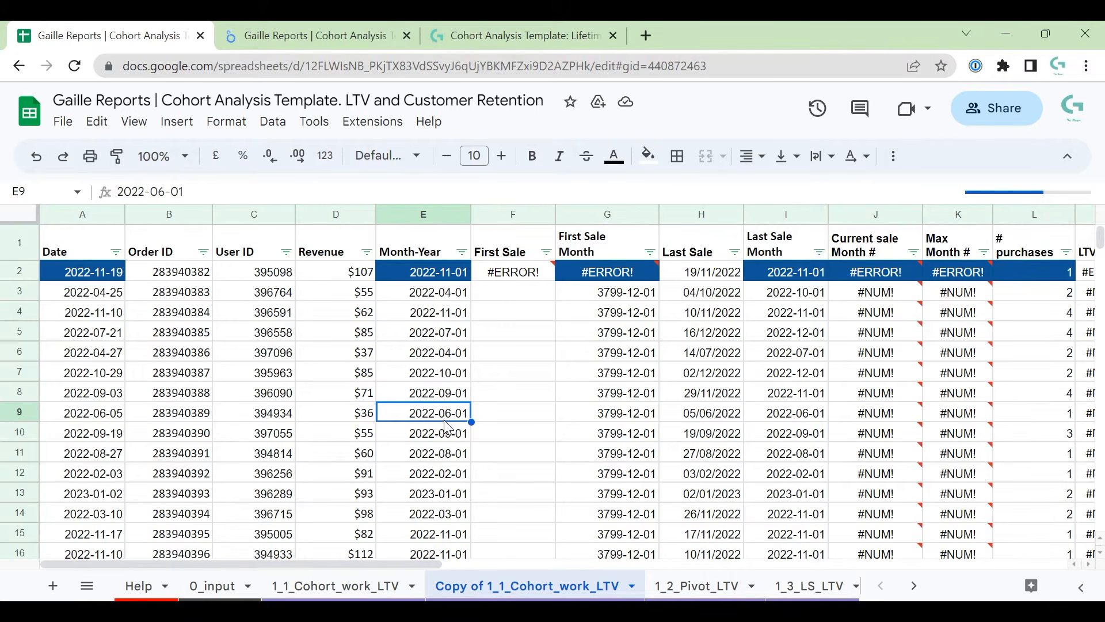
key("ctrl+Down")
key("Left")
key("ctrl+Up")
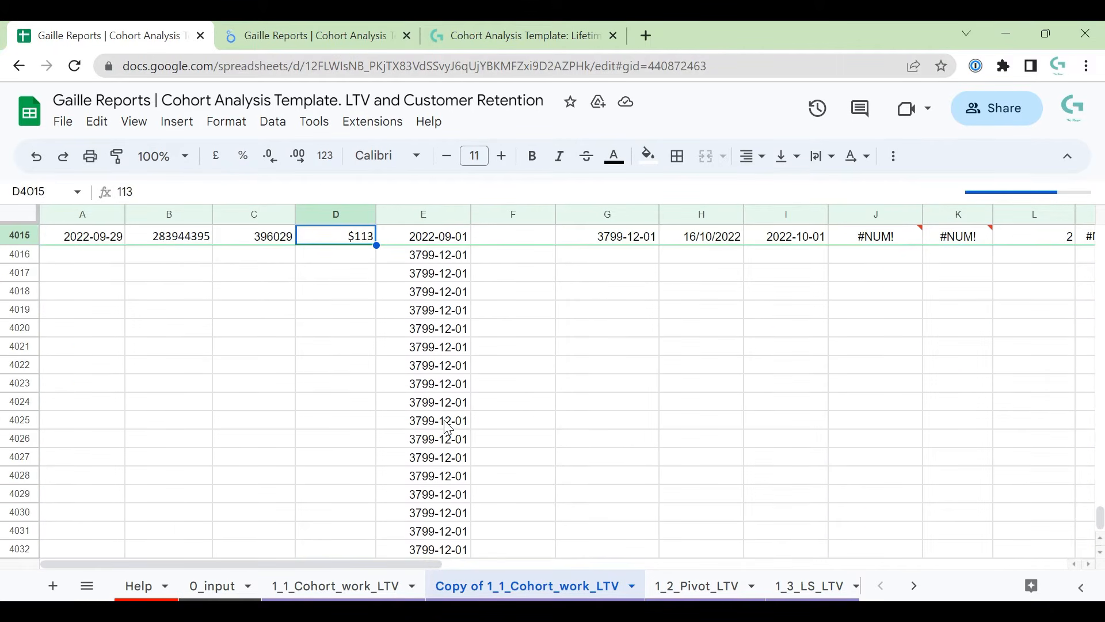
key("Down")
key("Left")
key("Up")
key("Left")
key("Left")
key("Down")
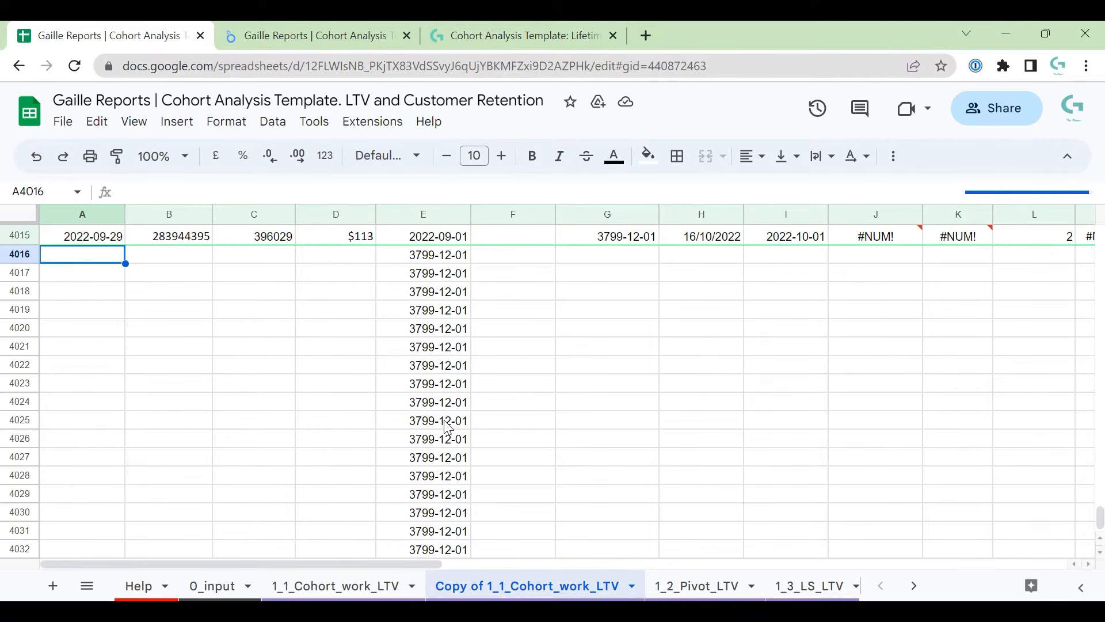
key("Right")
key("Right")
key("Right")
key("Right")
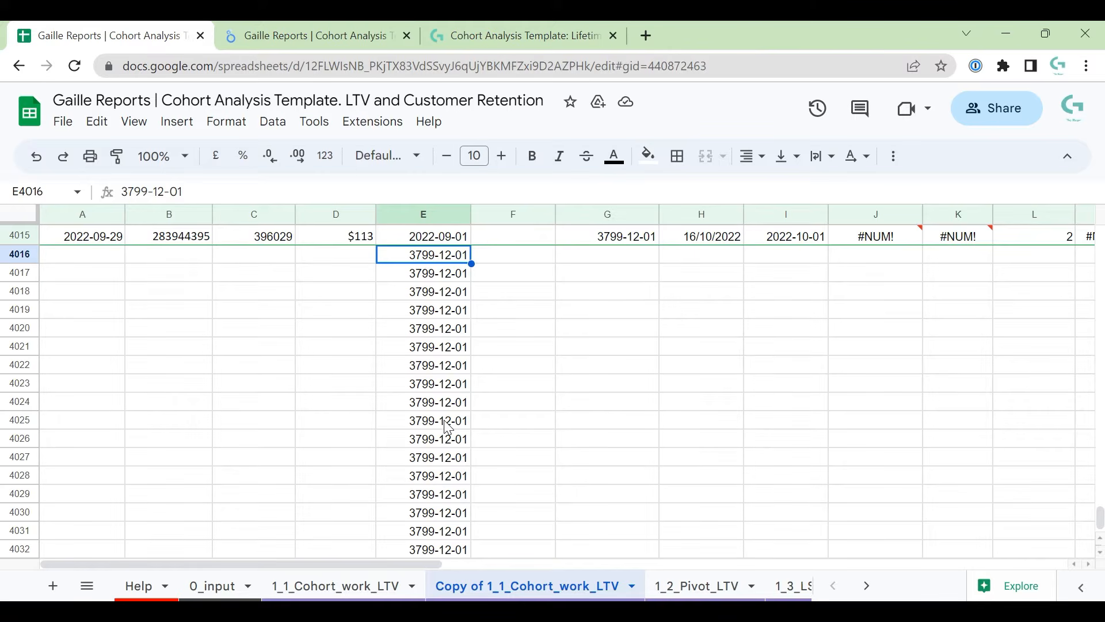
key("ctrl+Up")
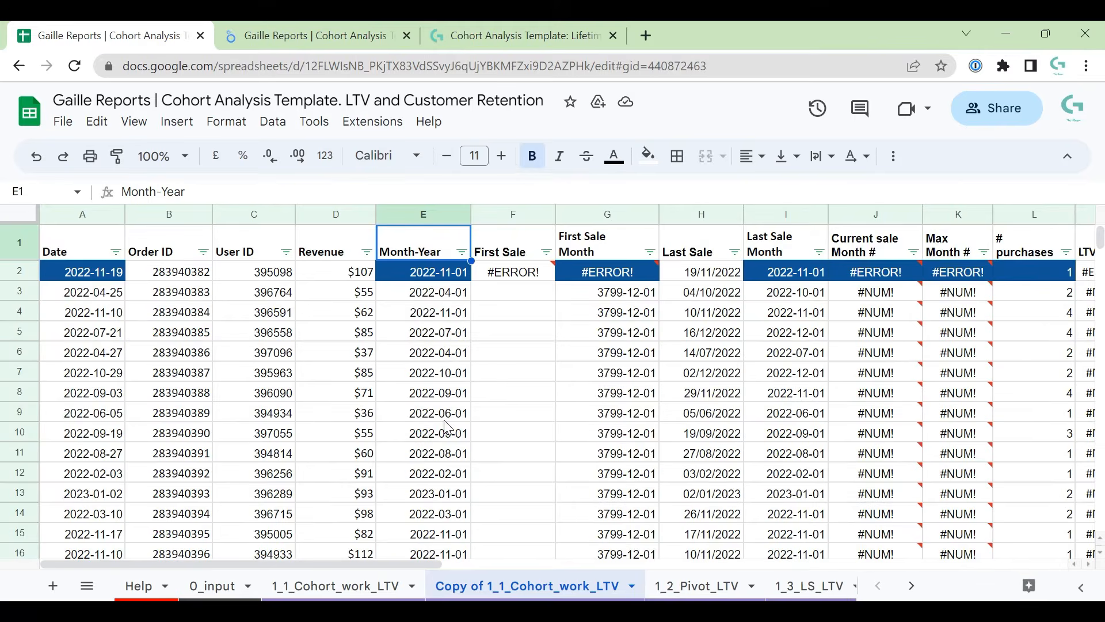
- Add an IF inside the ARRAYFORMULA in E2 that returns blank where A2:A is empty, making it =ARRAYFORMULA(IF(A2:A="","", date(year(A2:A),month(A2:A),1)))
key("Down")
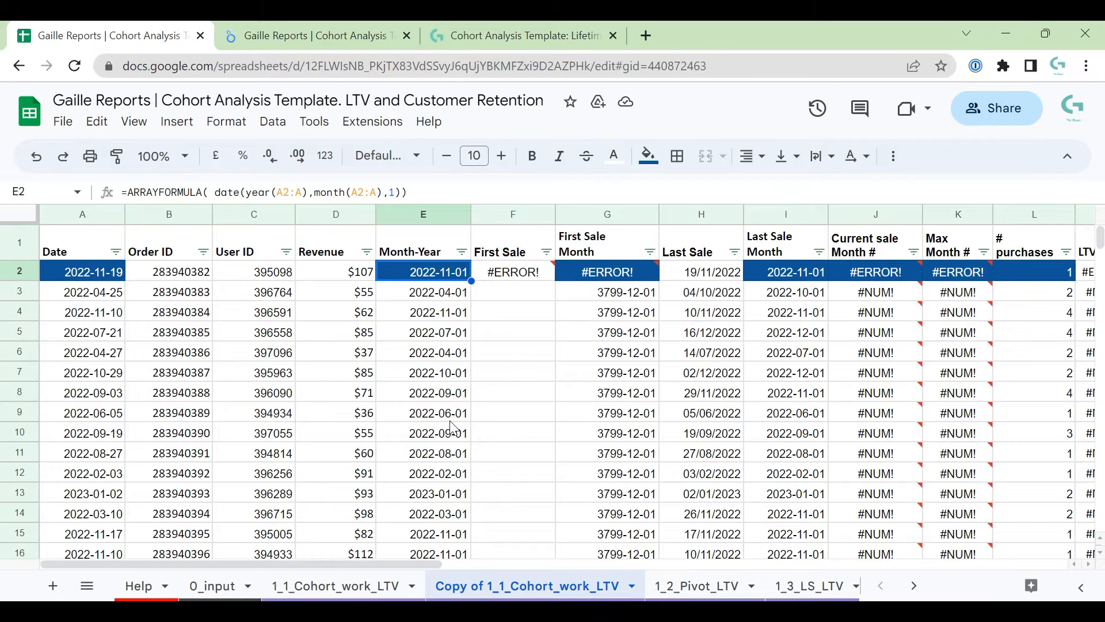
left_click(202, 192)
key("Right")
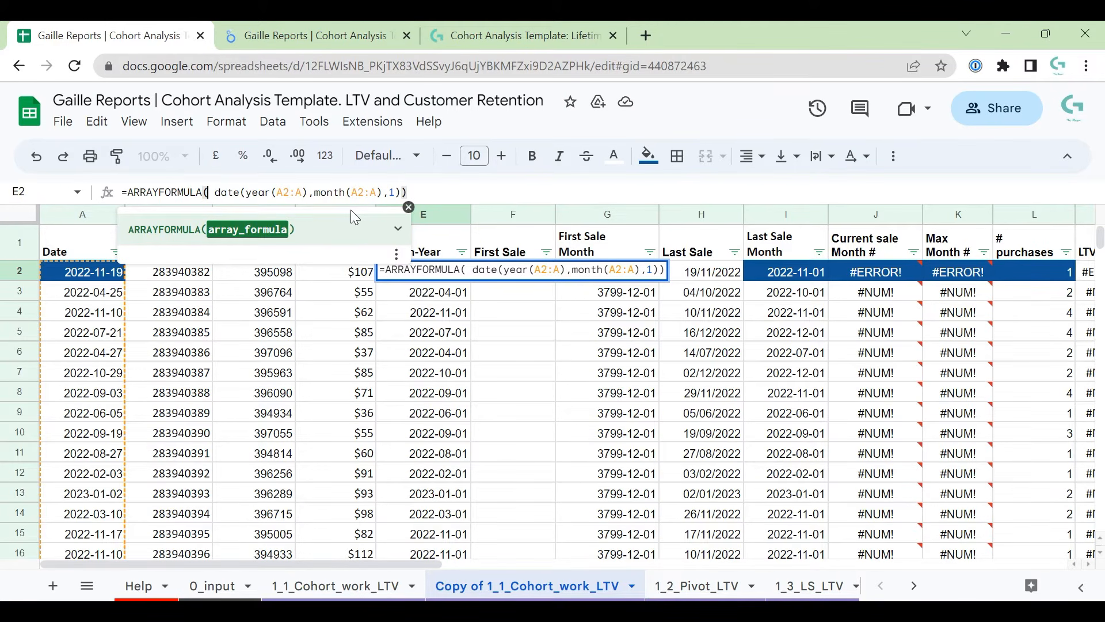
type("IF(A")
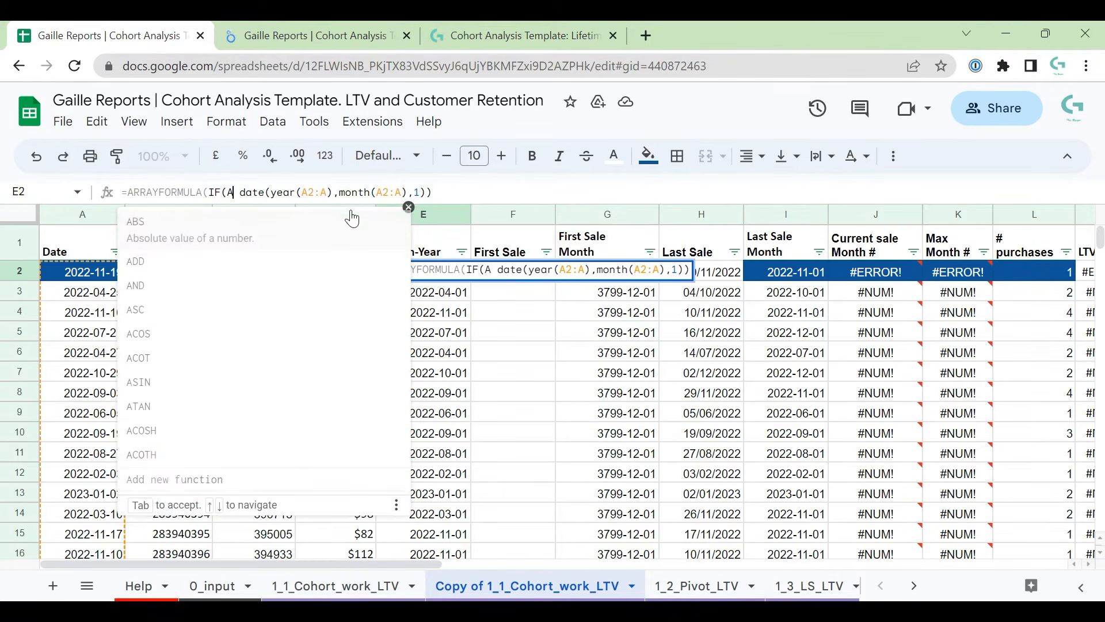
type("2:A")
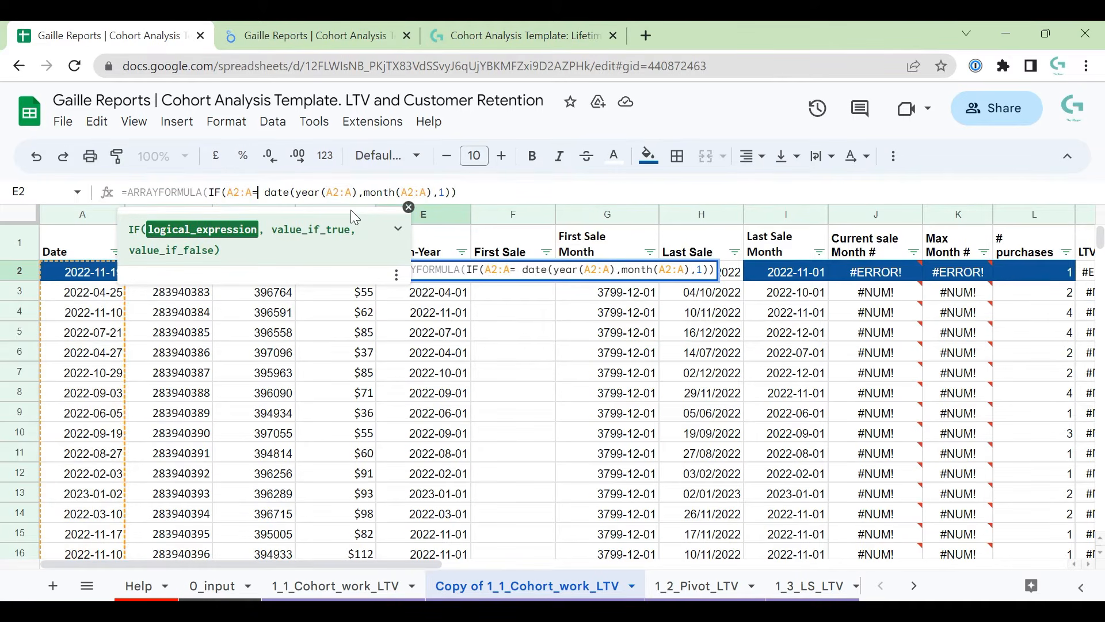
type("=\"\",\"\"")
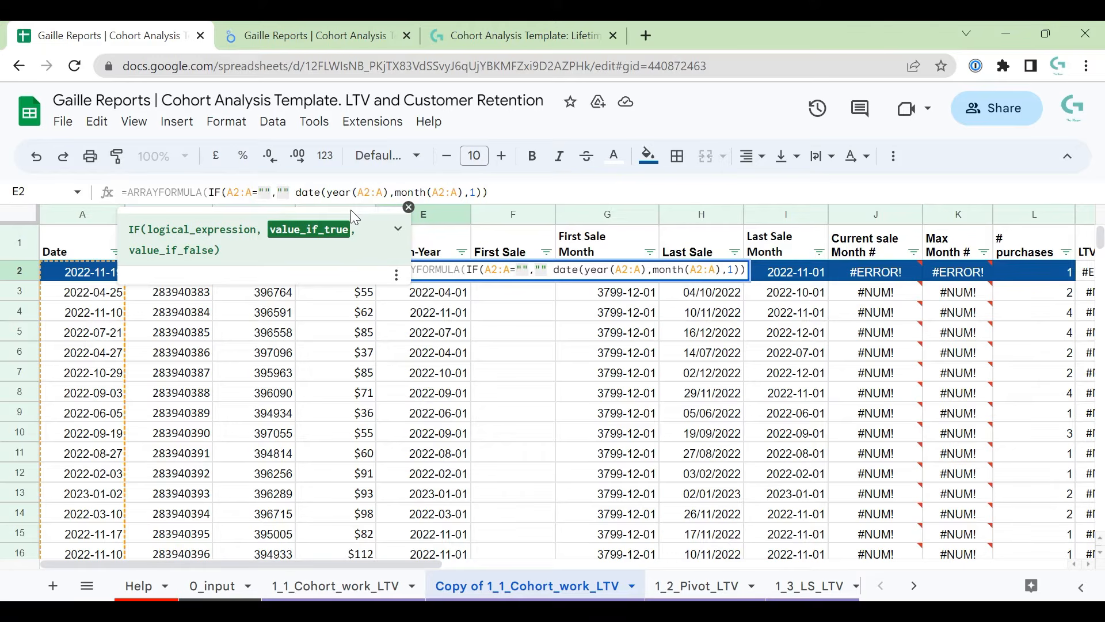
type(",")
key("End")
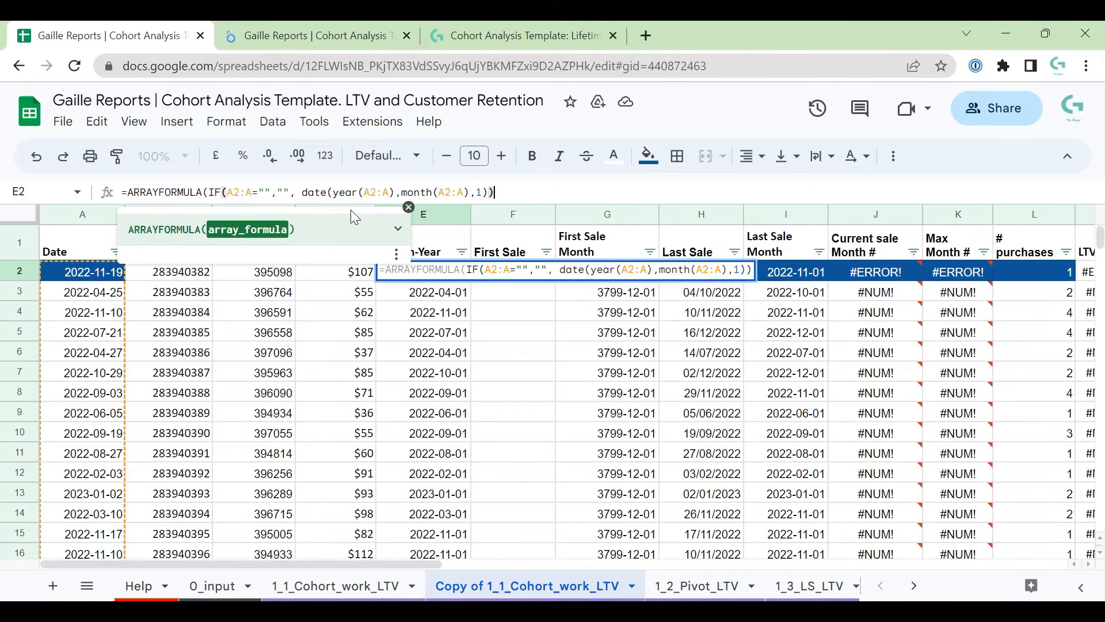
type(")")
key("Return")
key("Up")
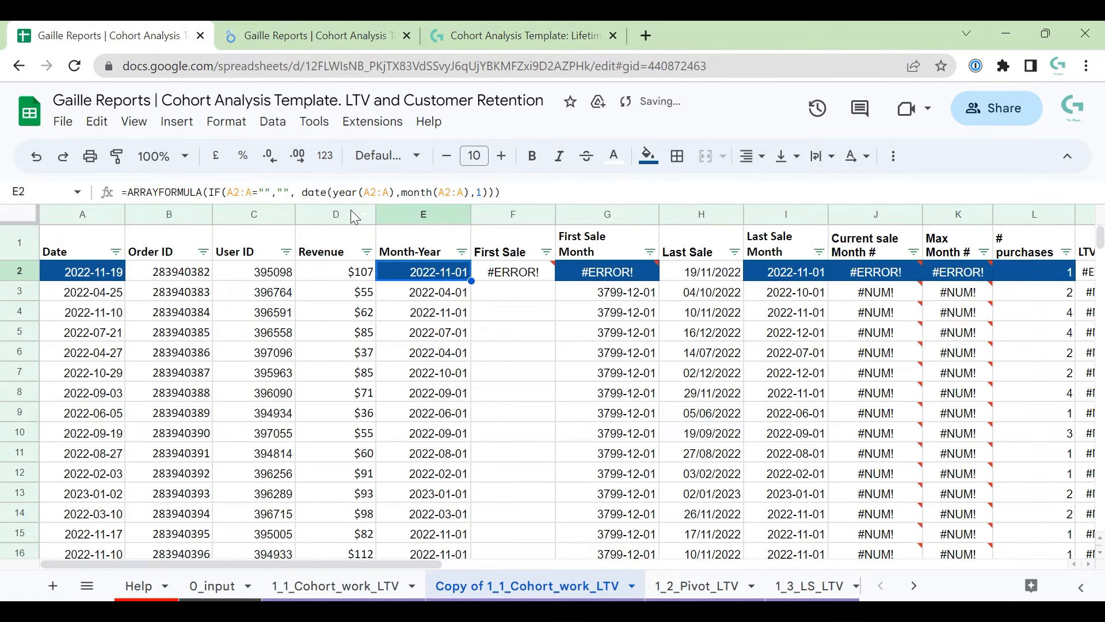
- Examine the end of the Month-Year column around the last order row and the rows beyond it
key("ctrl+Down")
key("Down")
key("Down")
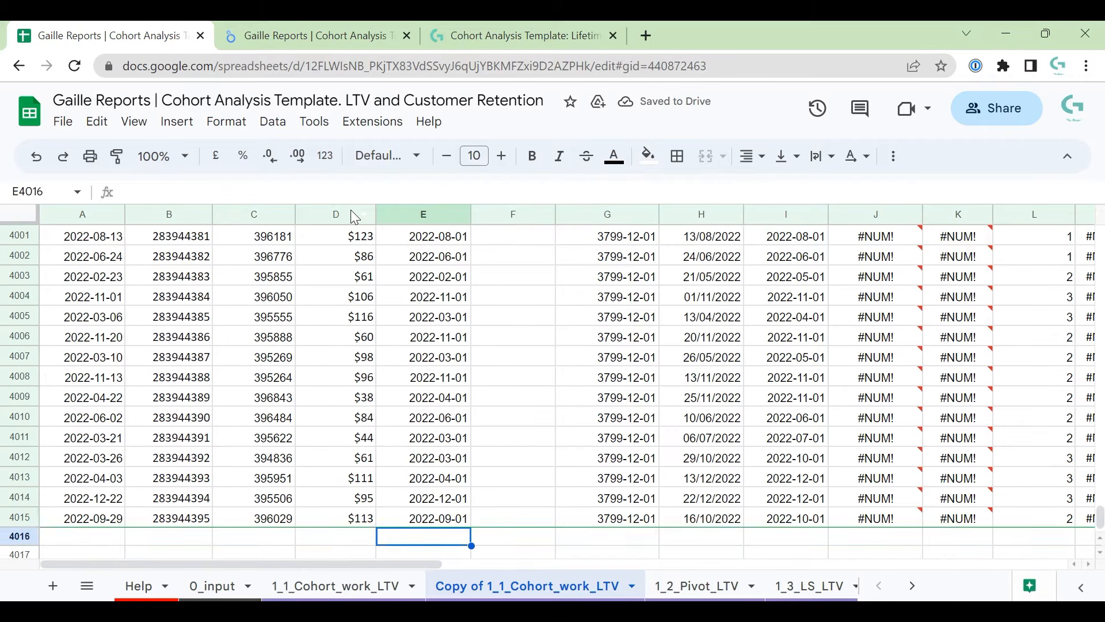
key("Down")
key("Down")
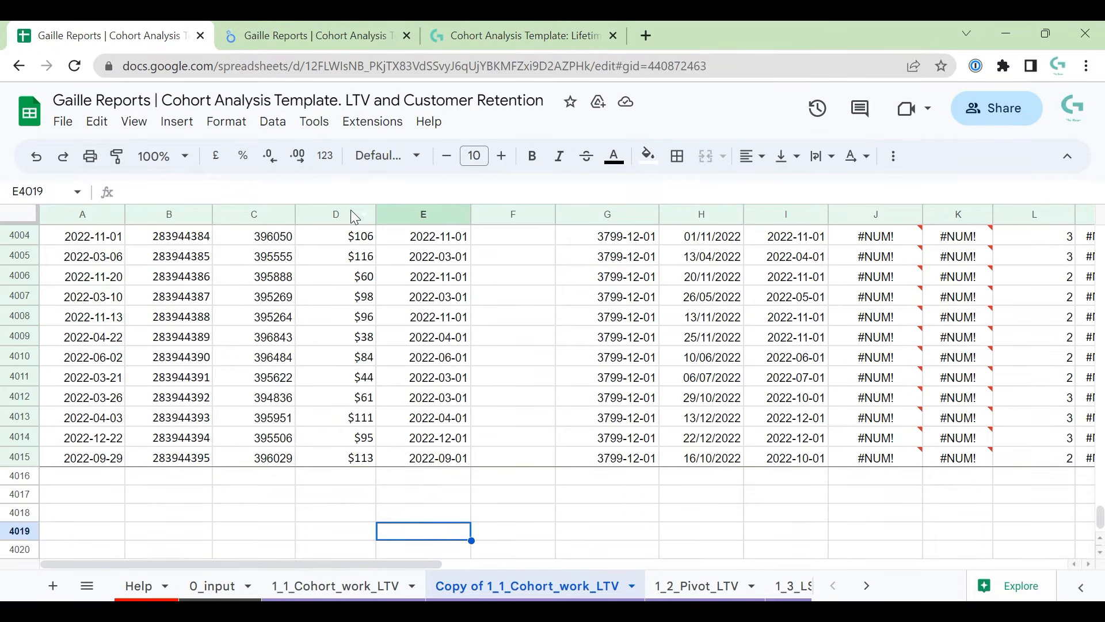
key("Up")
key("Up")
key("Up")
key("Down")
key("Up")
key("Up")
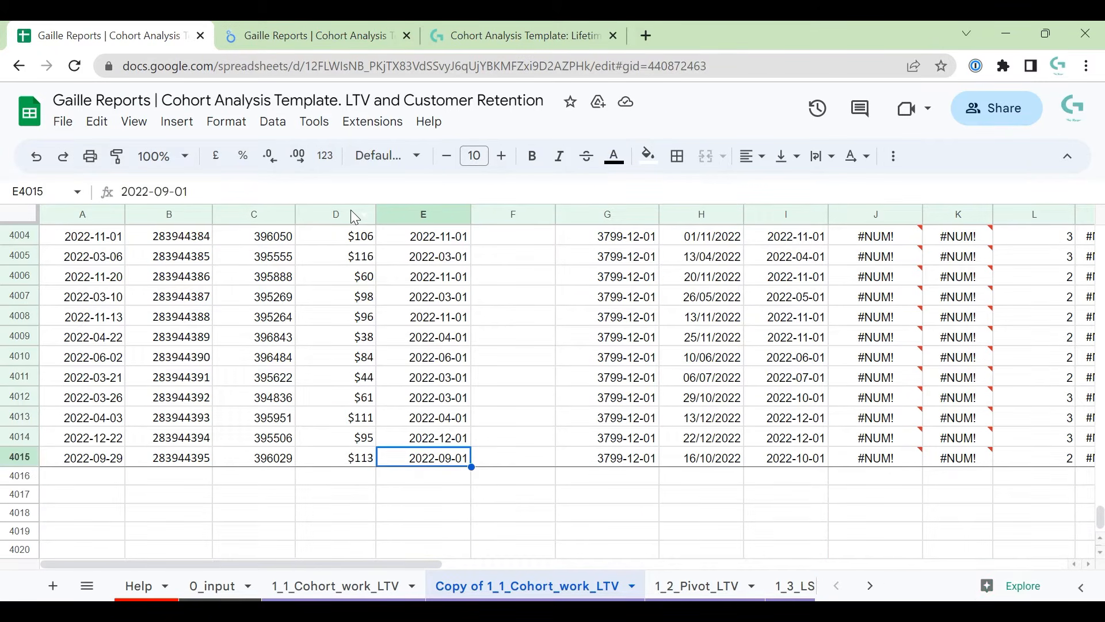
key("Down")
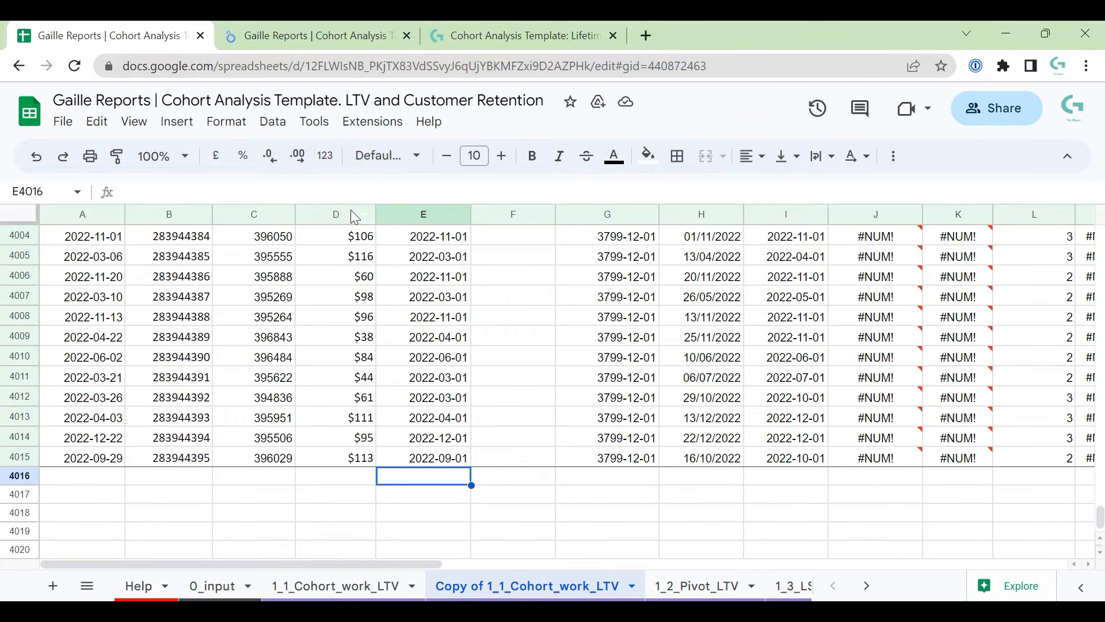
key("Up")
key("ctrl+Up")
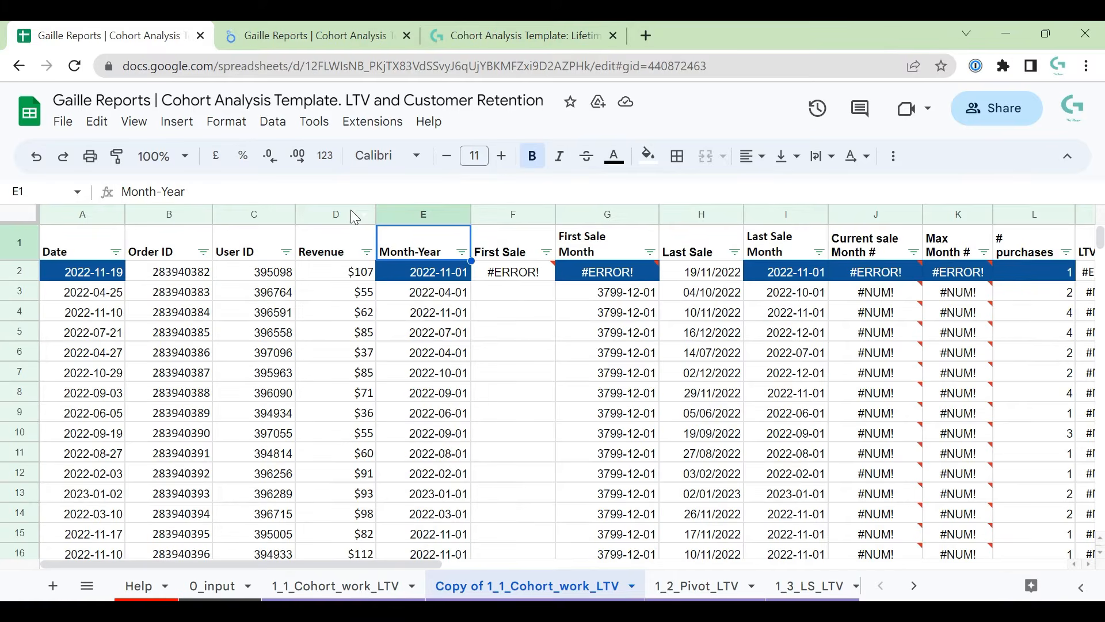
key("Down")
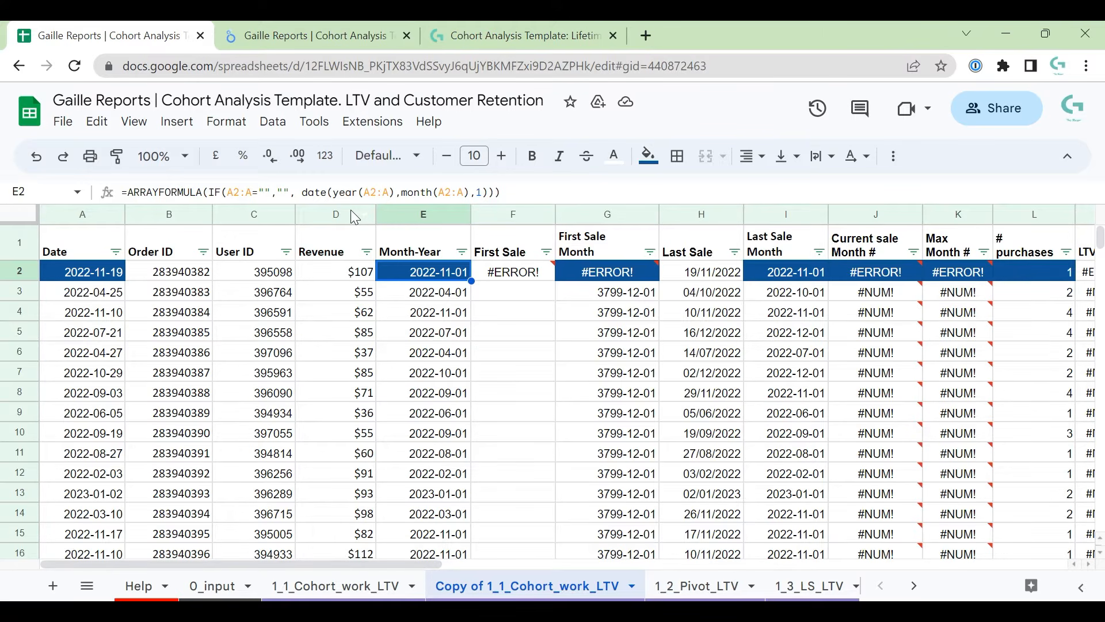
- Reduce the First Sale formula in F2 to =MINIFS($A:$A, $C:$C,$C2), removing the apostrophe, the IF part and the extra closing parenthesis
key("Right")
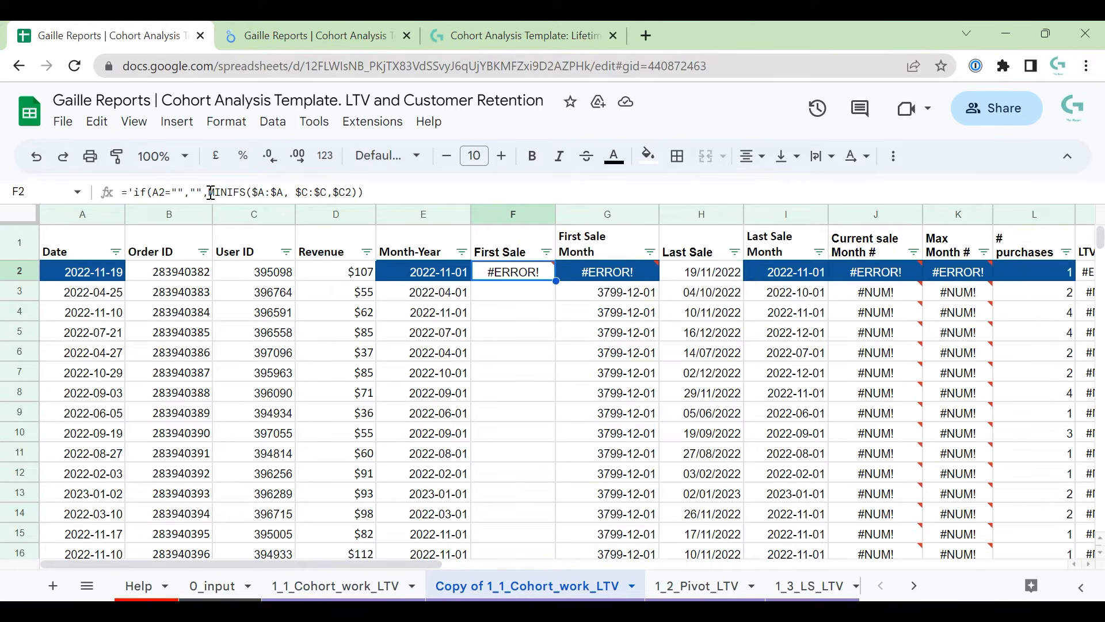
left_click_drag(211, 193, 3, 183)
key("BackSpace")
type("=")
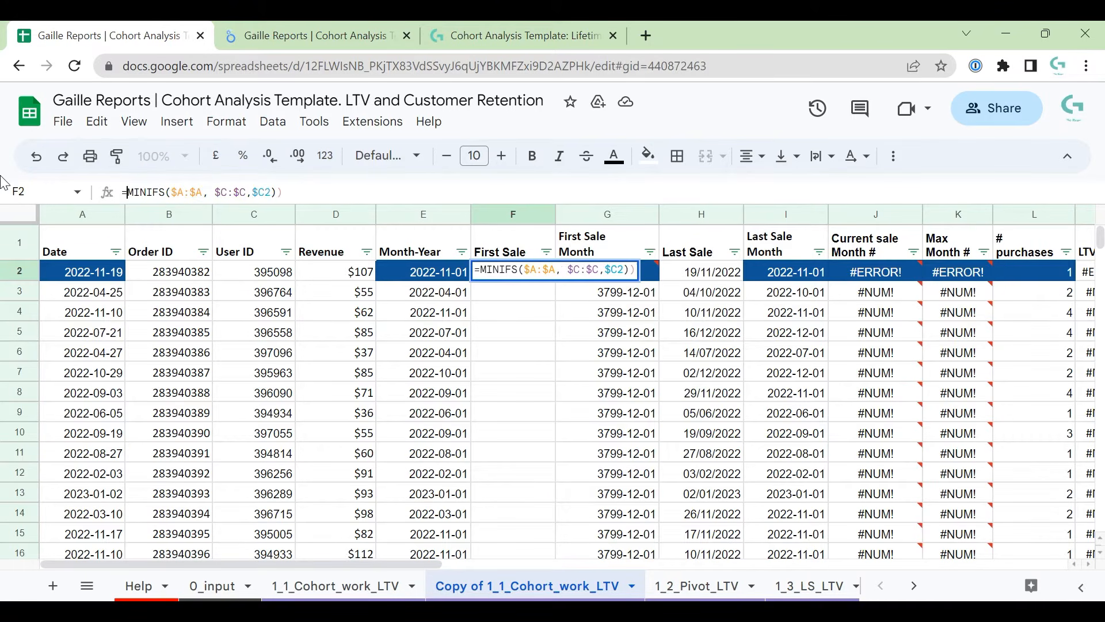
key("End")
key("BackSpace")
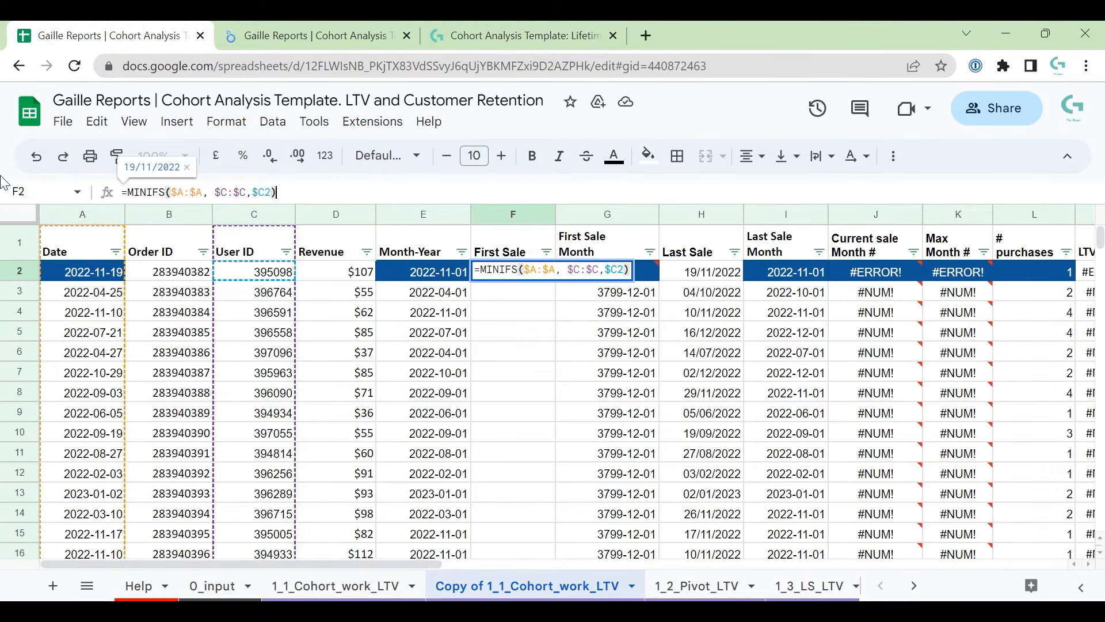
key("Return")
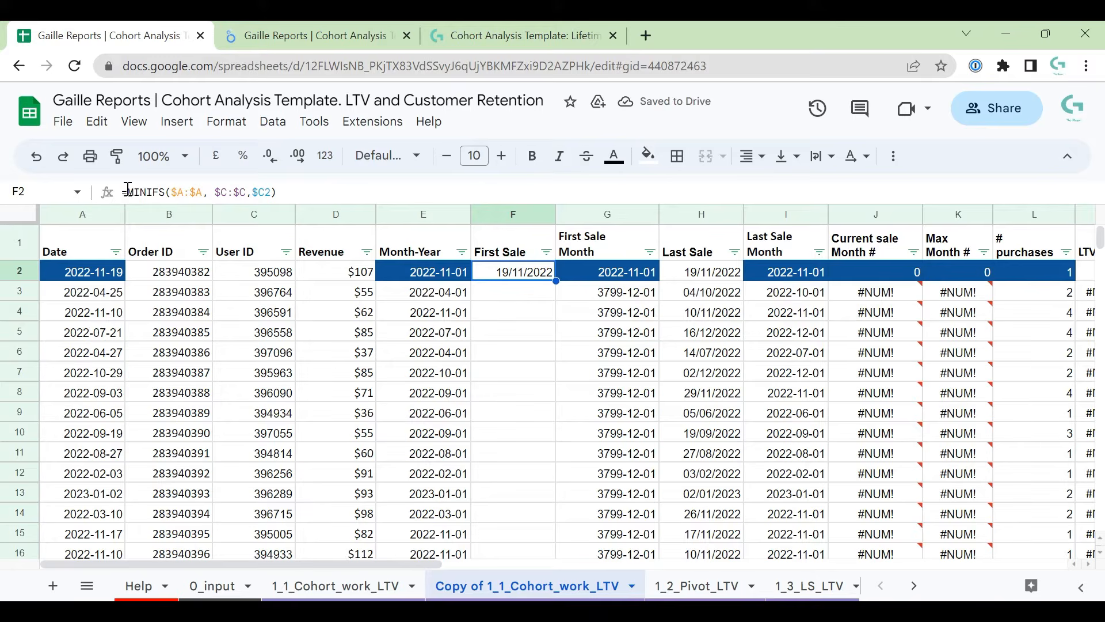
left_click_drag(128, 189, 165, 187)
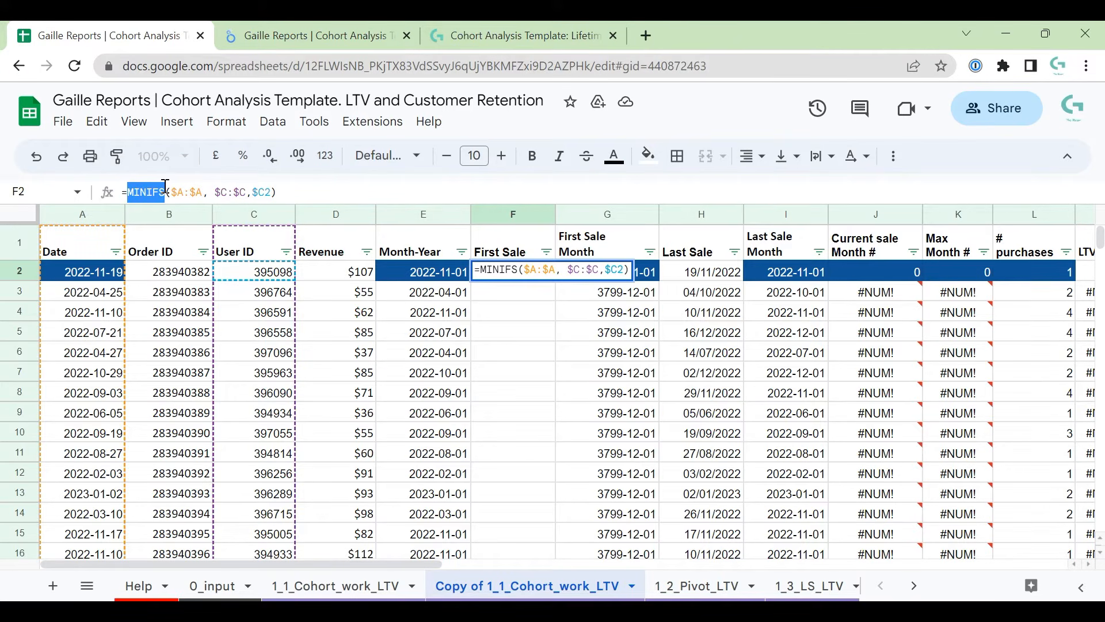
left_click(517, 289)
type("=min")
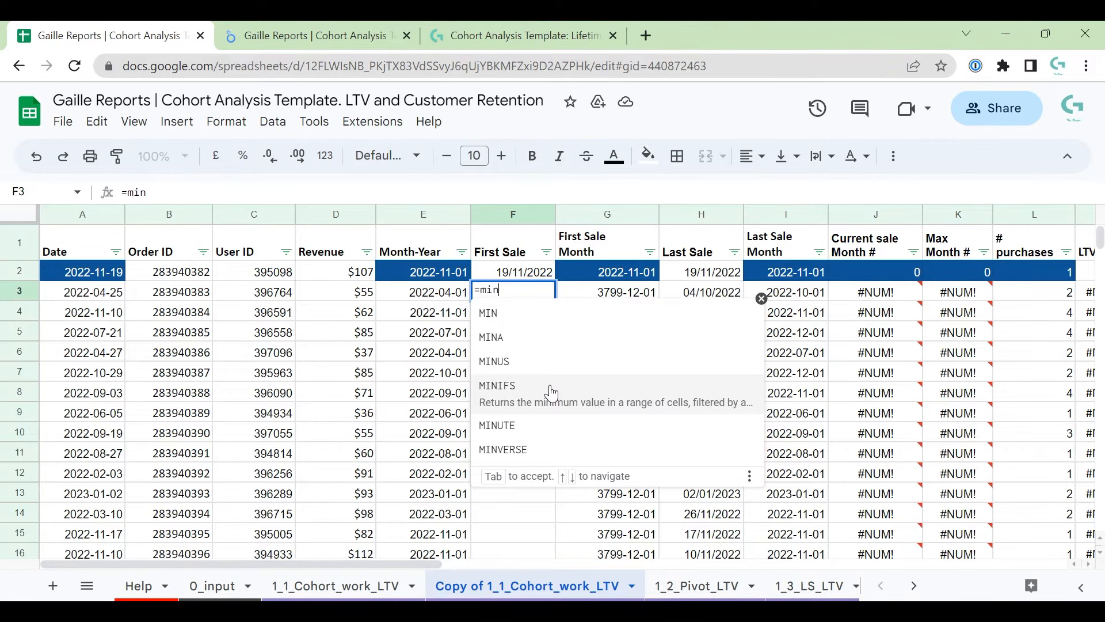
left_click(528, 534)
left_click(520, 275)
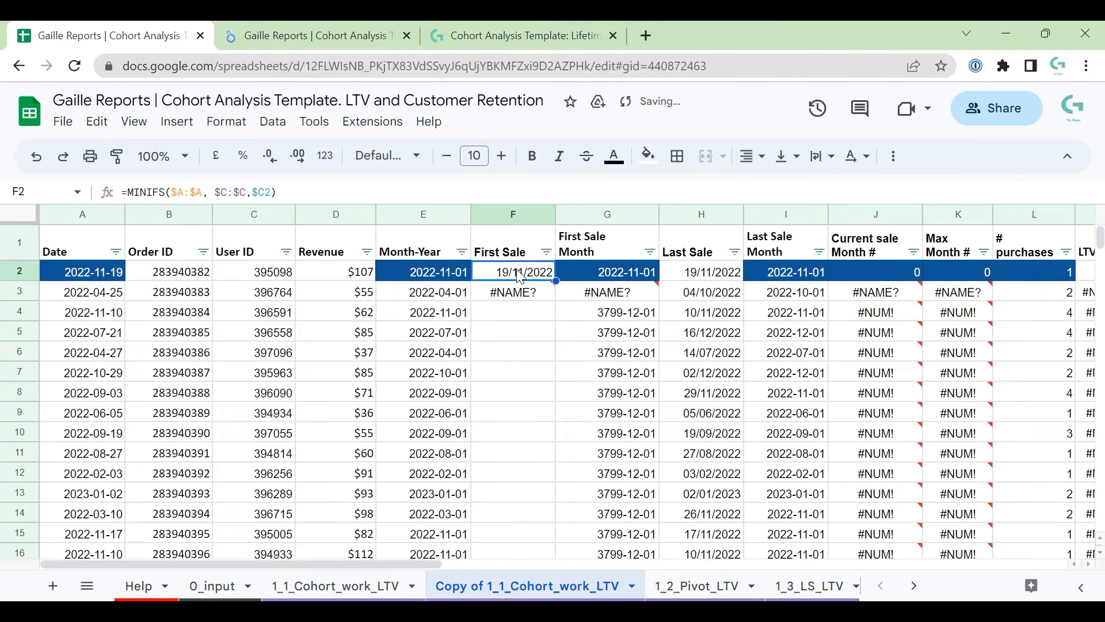
left_click(518, 294)
key("Delete")
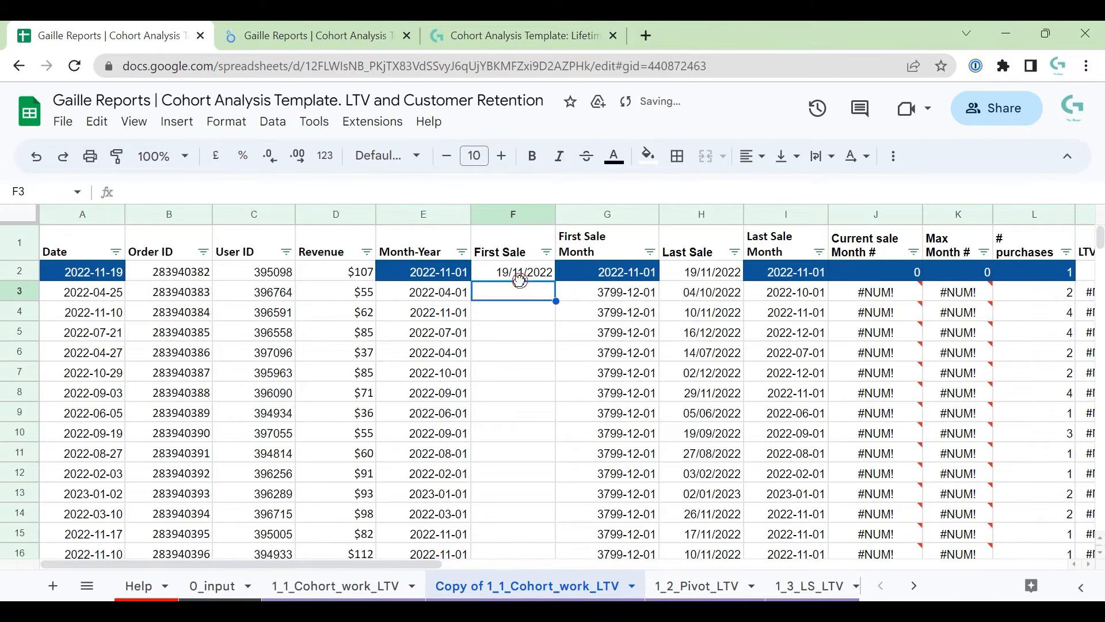
- Examine the range and criteria arguments of the MINIFS formula in F2 against the Date and User ID columns
left_click(520, 275)
left_click(181, 193)
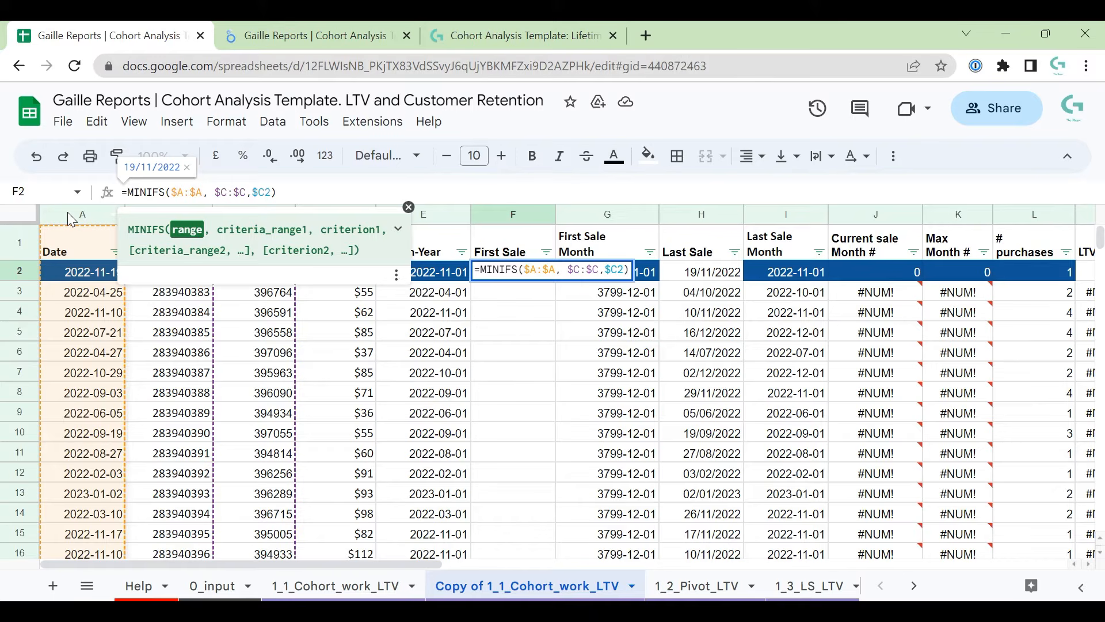
left_click(230, 193)
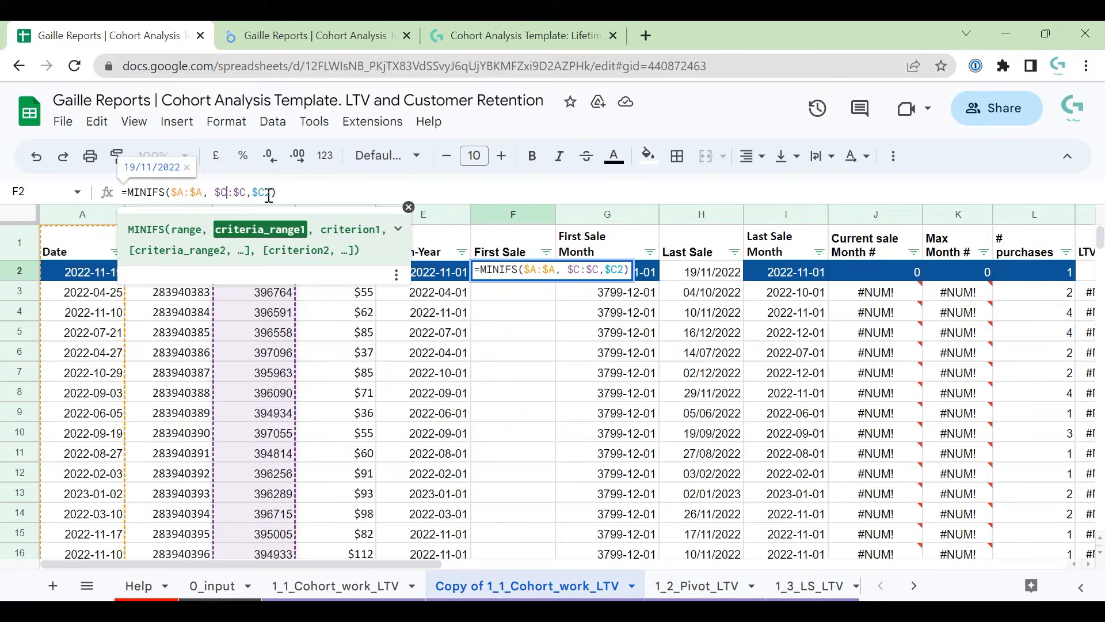
key("Escape")
left_click(261, 277)
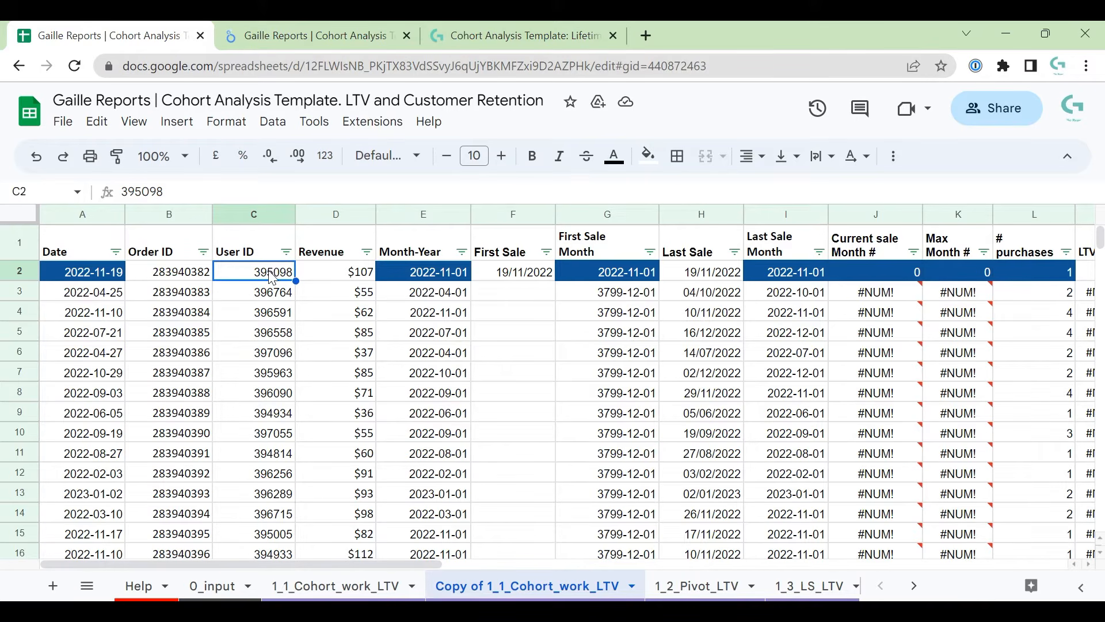
- Wrap the MINIFS expression in F2 in an IF that returns blank when A2 is empty: =if(A2="","", MINIFS($A:$A, $C:$C,$C2))
left_click(509, 273)
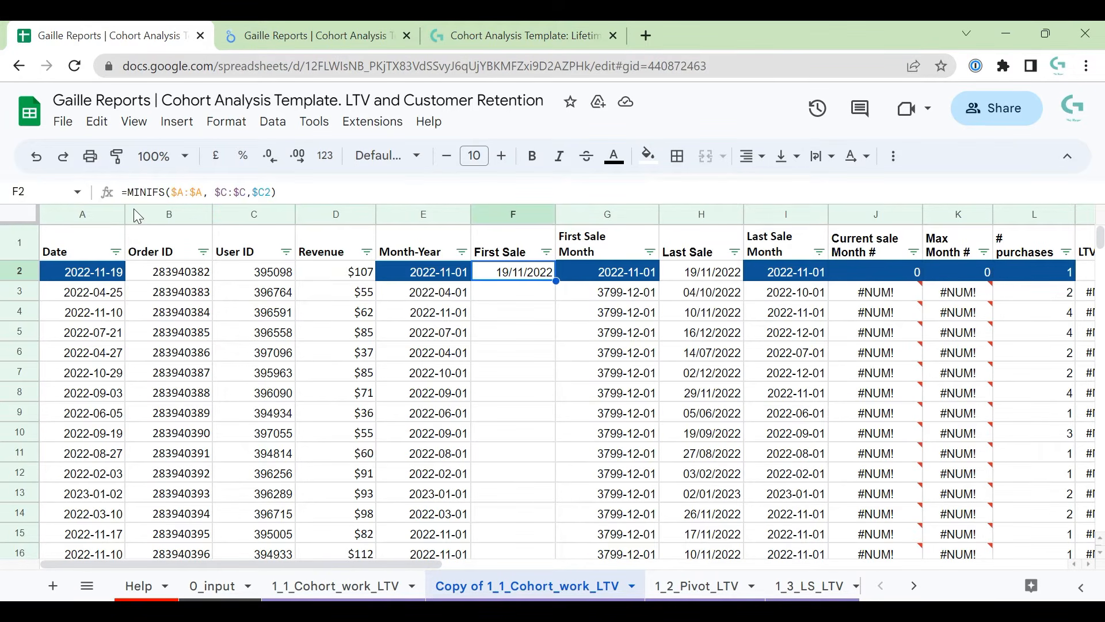
left_click(127, 191)
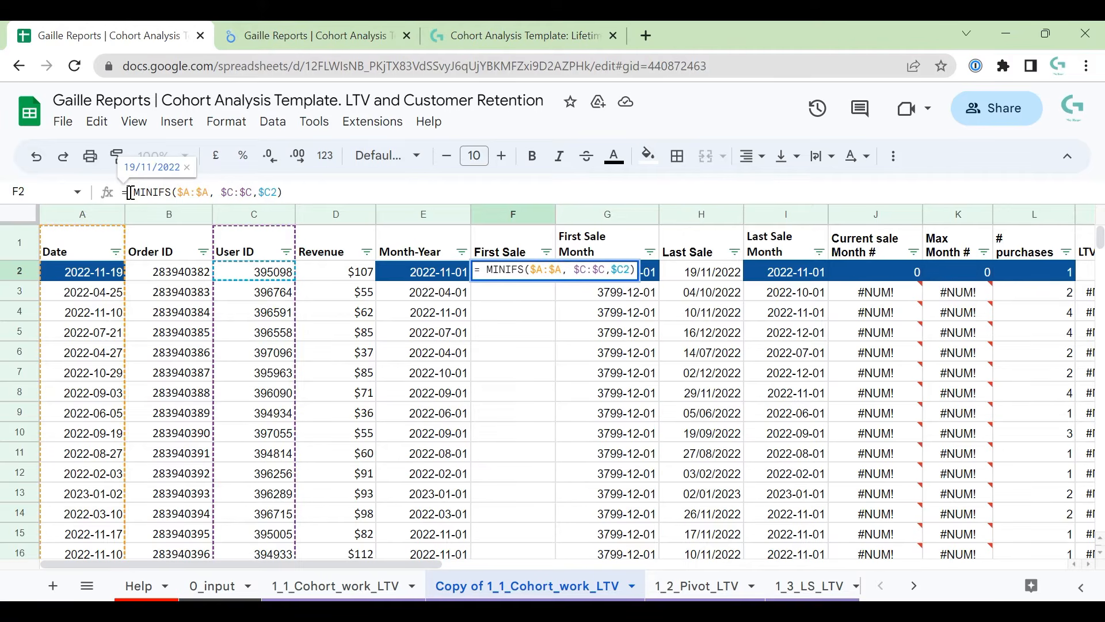
type("if(A")
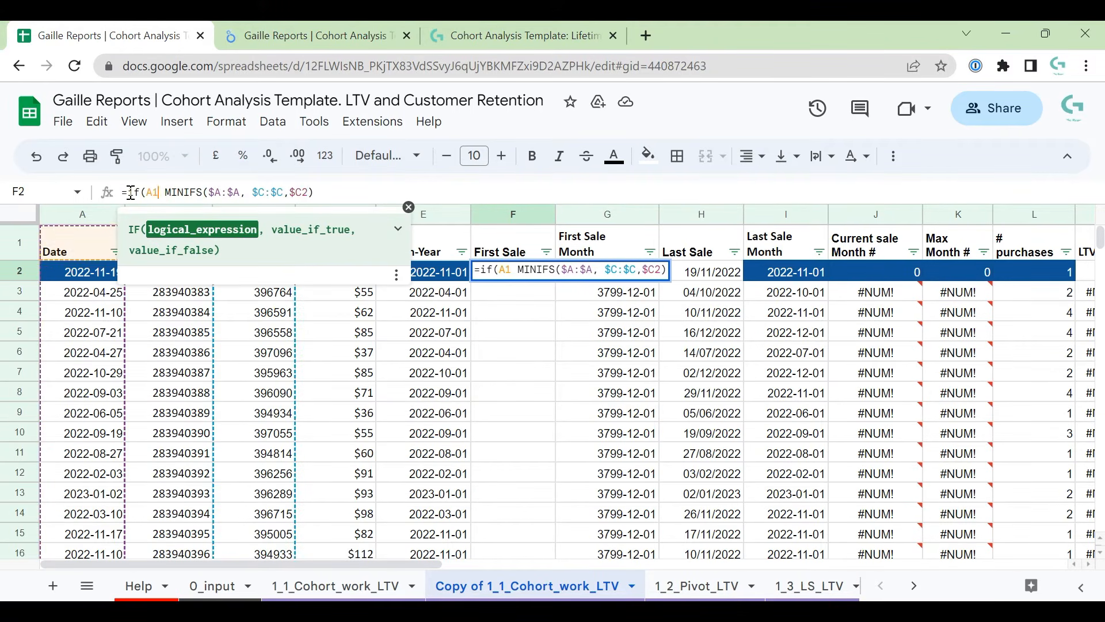
type("2=\"\",\"\"")
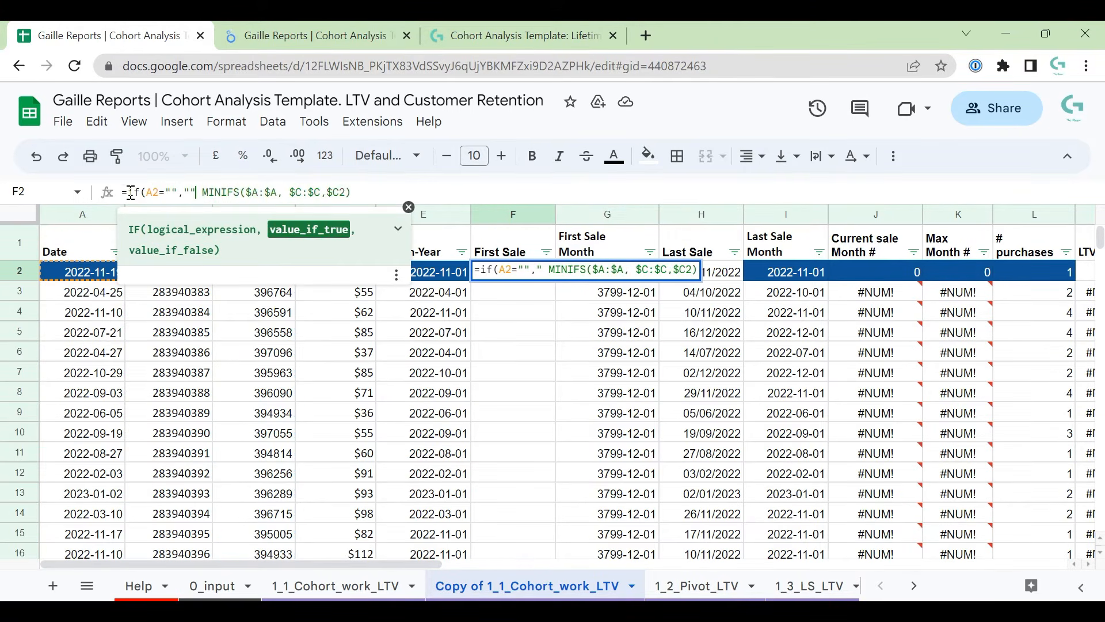
type(",")
key("End")
type(")")
key("Return")
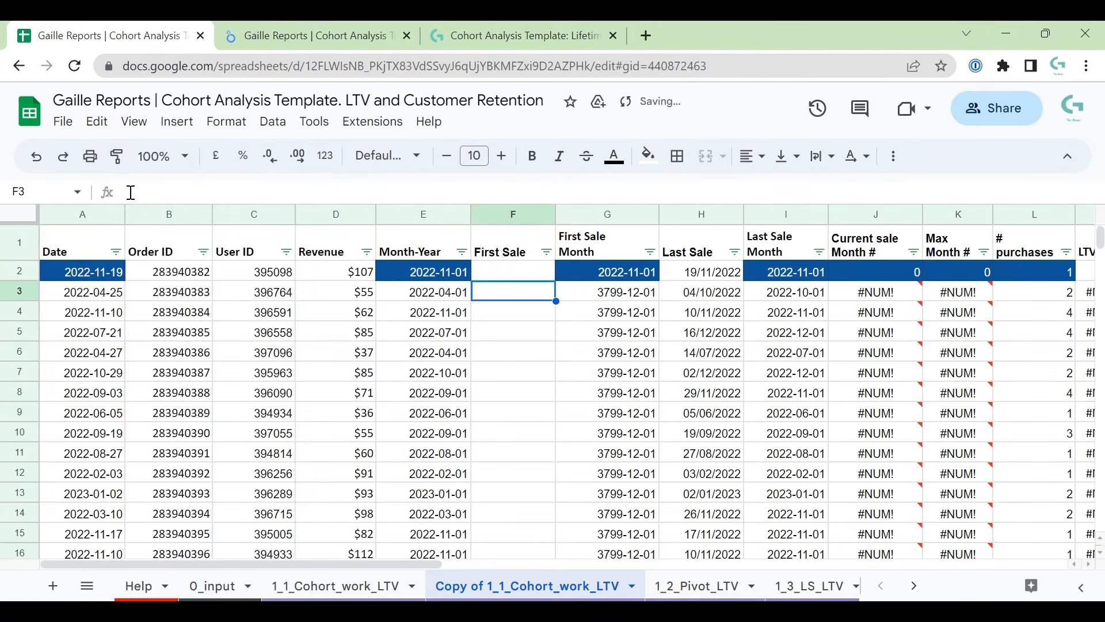
- Copy the First Sale formula from F2 to the rest of the column, F3:F4050
key("Up")
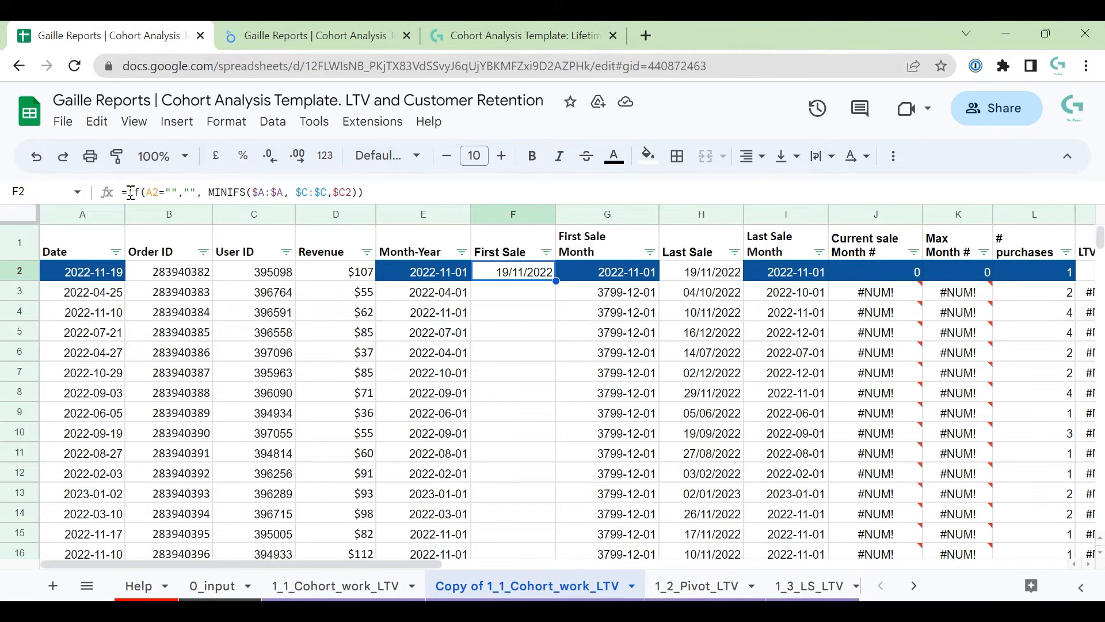
key("ctrl+c")
key("Down")
key("ctrl+shift+Down")
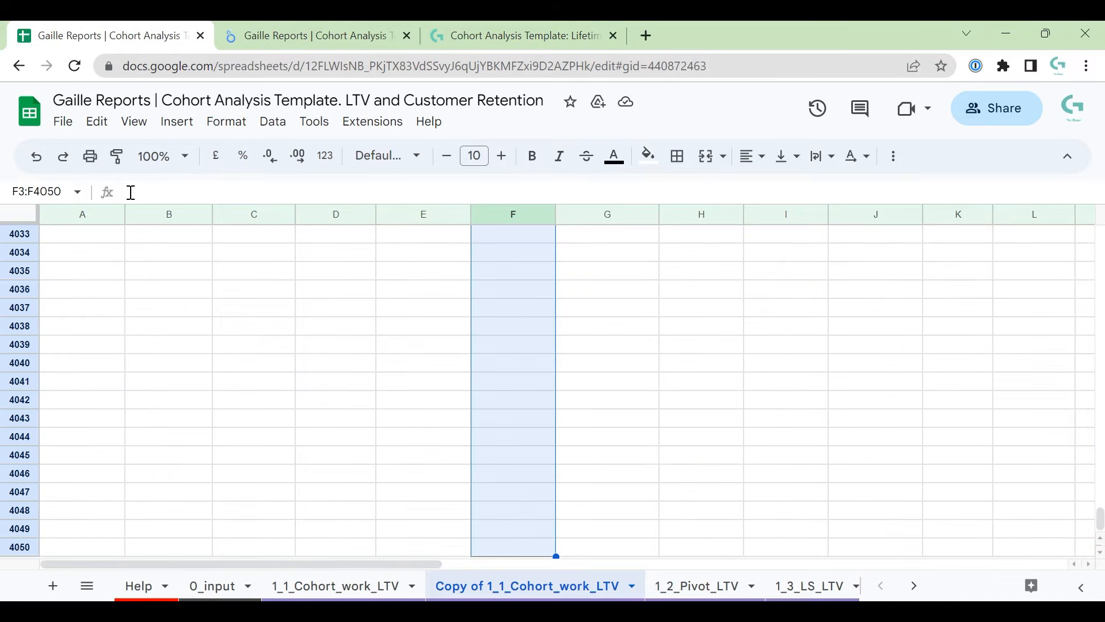
key("ctrl+v")
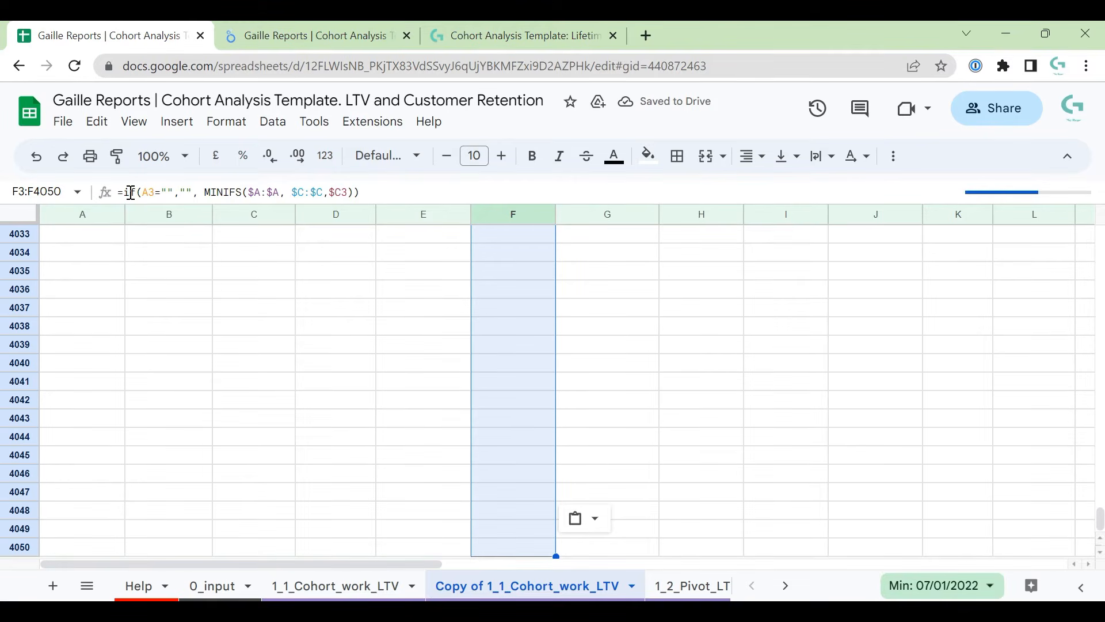
key("Up")
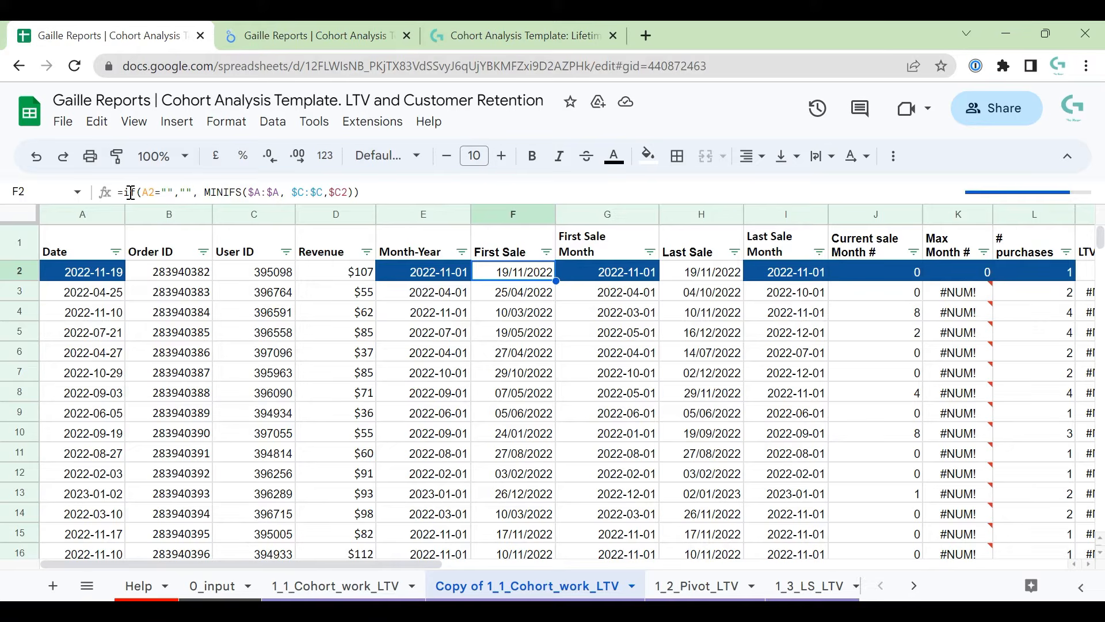
- Compare the Month-Year formula in E2 with the First Sale Month formula in G2
key("Left")
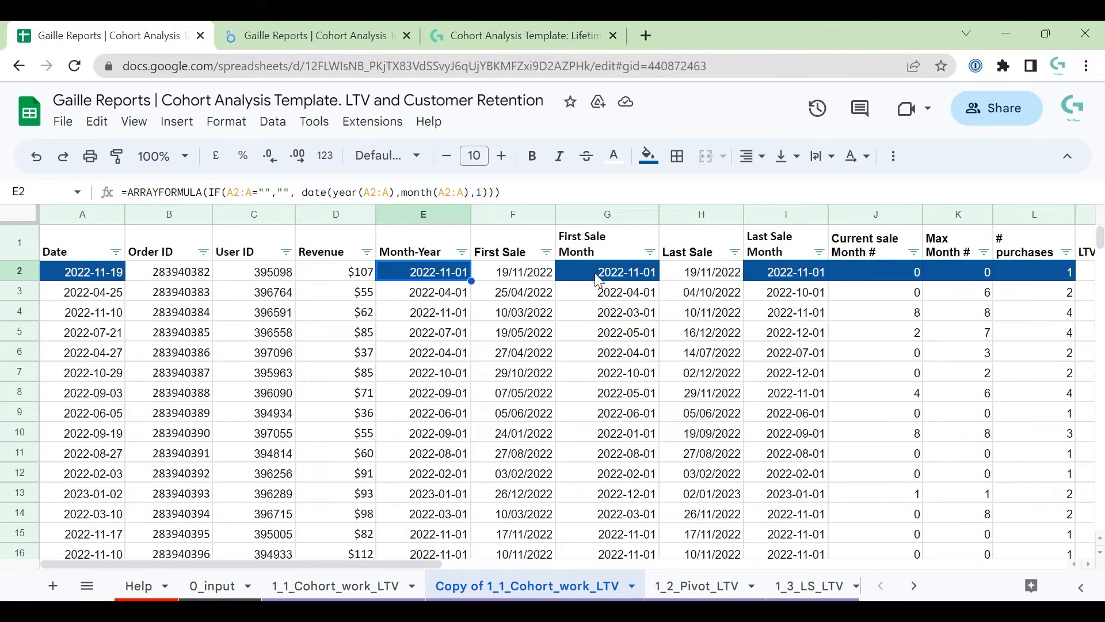
left_click(616, 278)
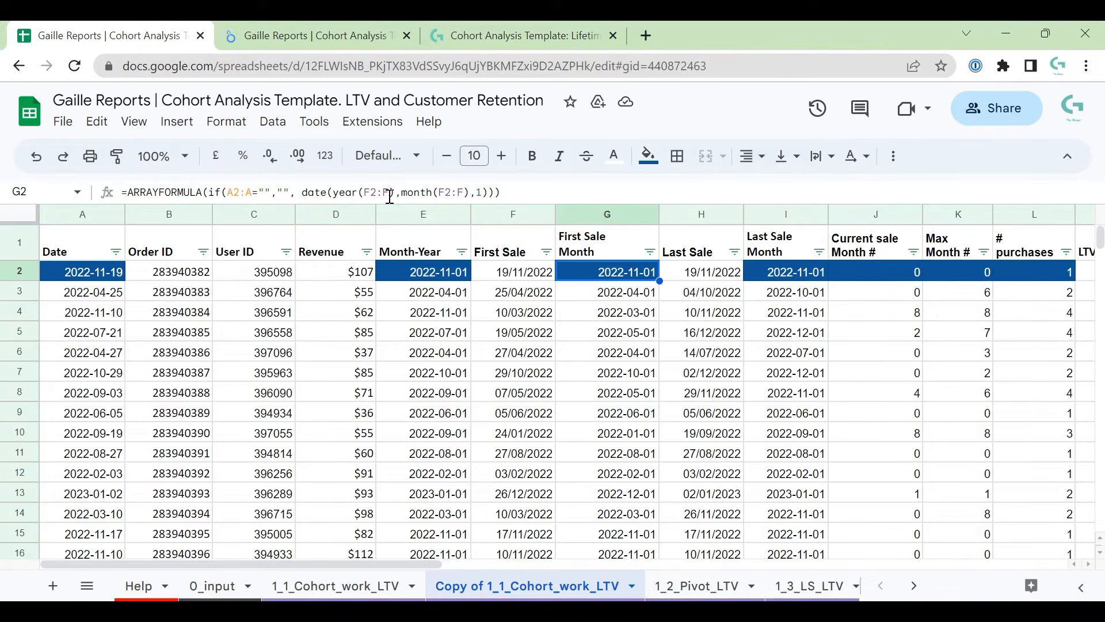
- Review the Month-Year and First Sale Month formulas in E2 and G2 alongside the First Sale and Last Sale columns
left_click(423, 274)
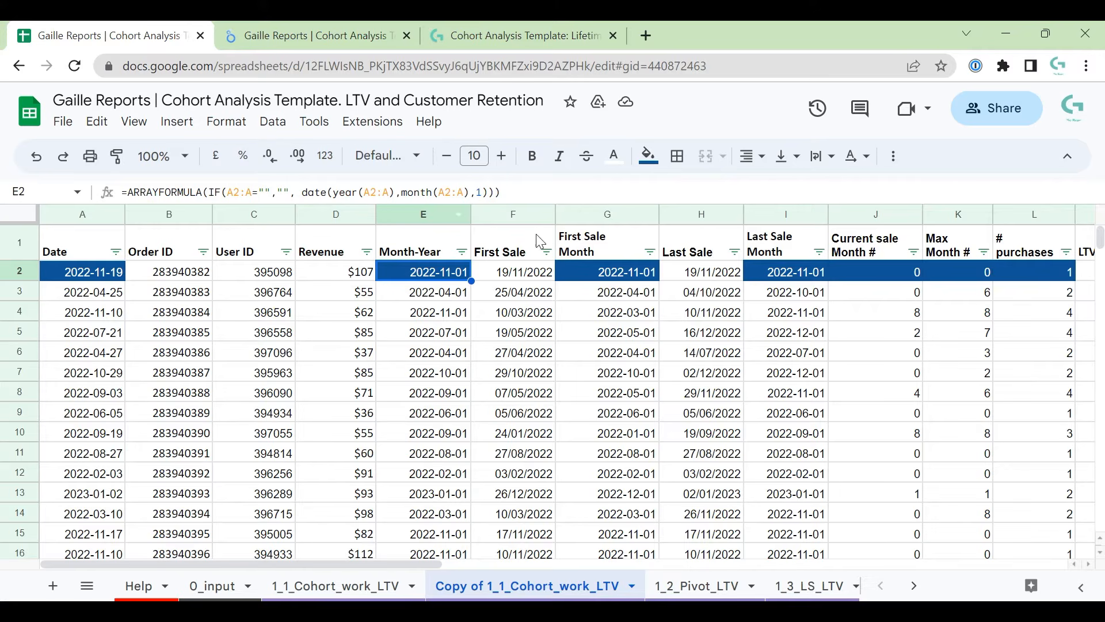
left_click(627, 282)
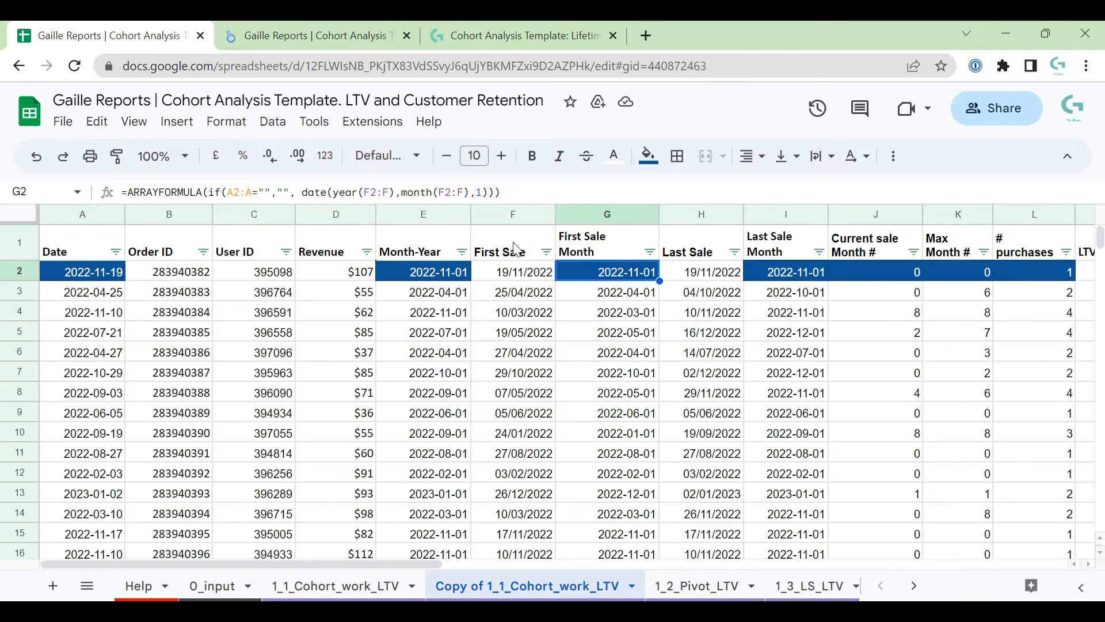
left_click_drag(521, 253, 529, 337)
left_click(712, 276)
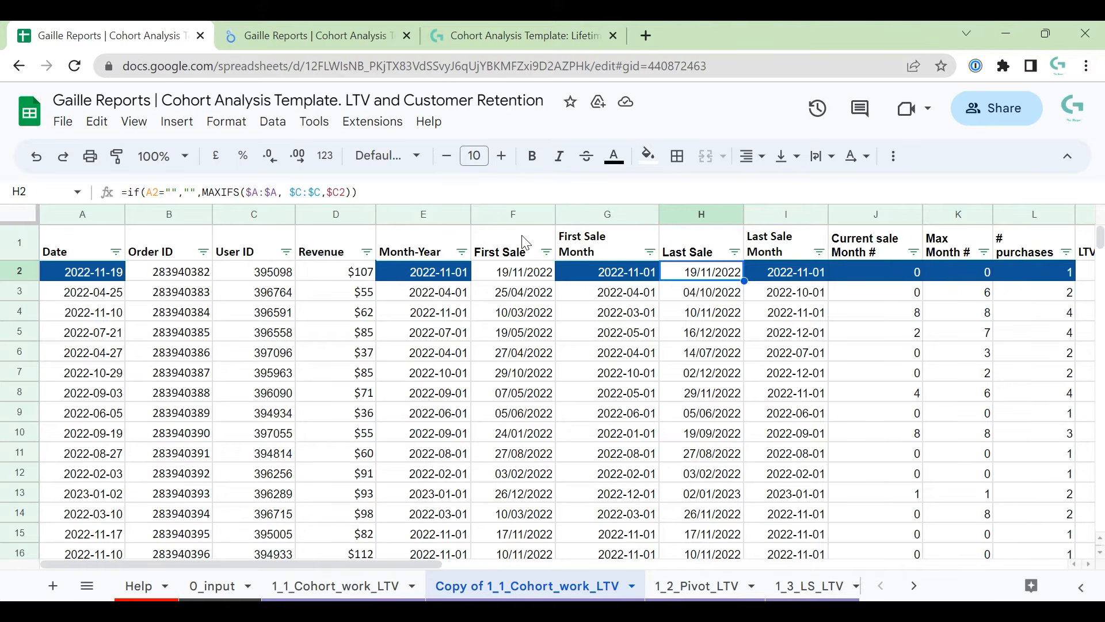
left_click_drag(525, 243, 524, 274)
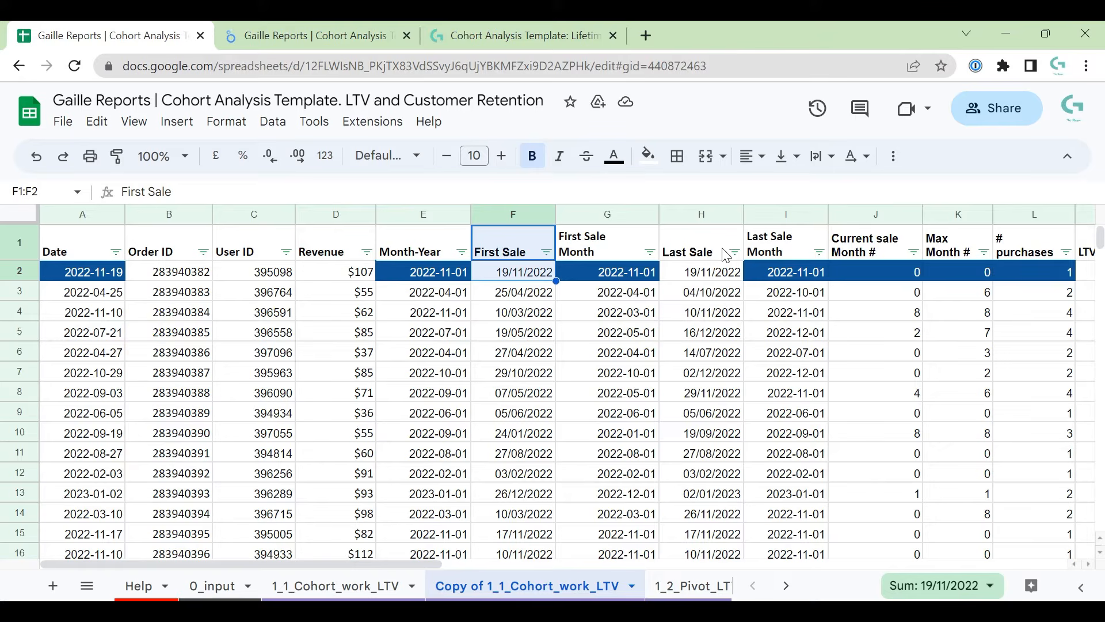
- Examine the MAXIFS arguments of the Last Sale formula in H2 and the Last Sale Month formula in I2
left_click(726, 255)
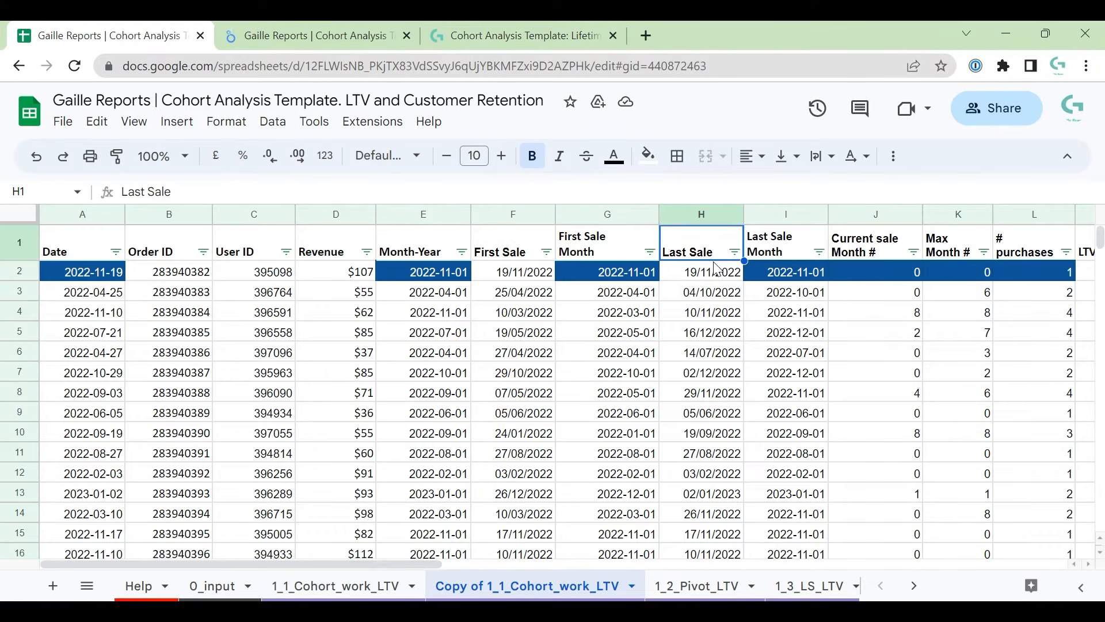
left_click(714, 272)
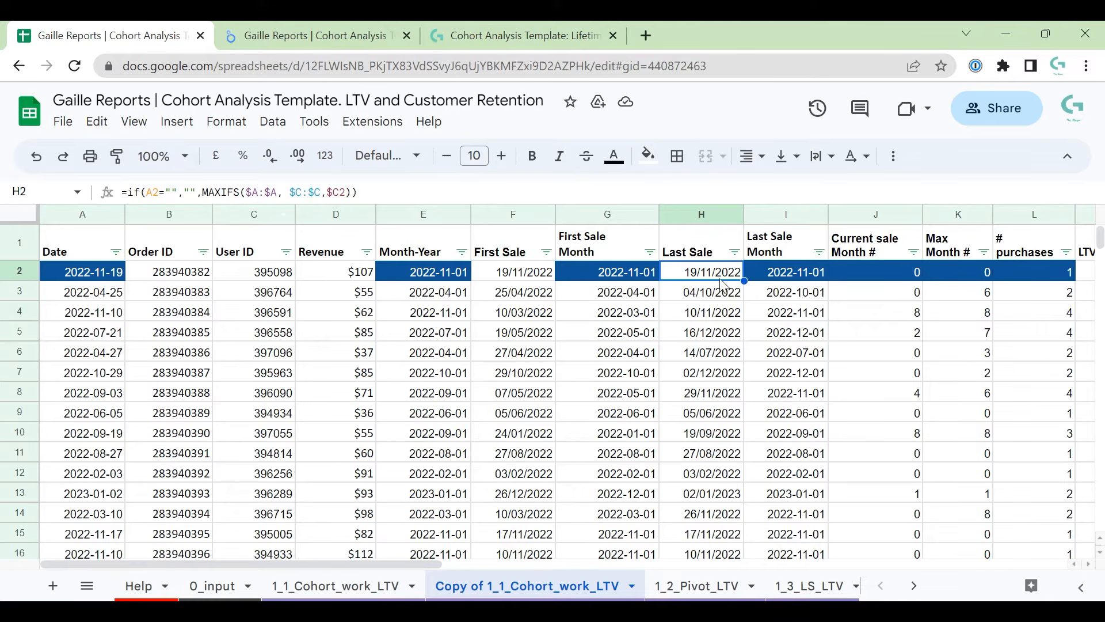
left_click(223, 194)
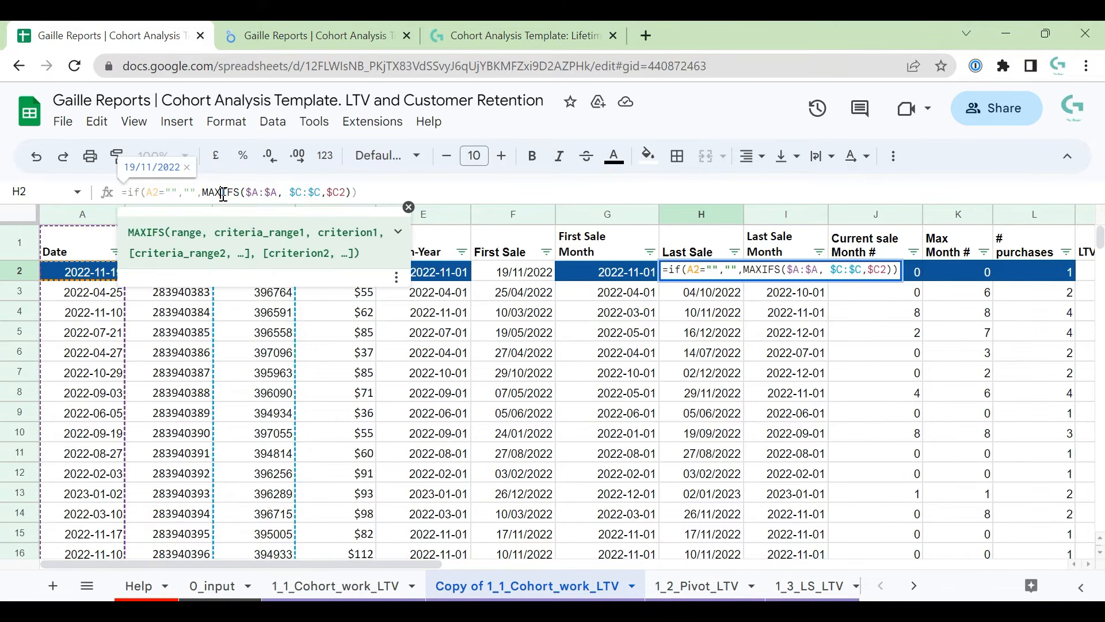
left_click(305, 192)
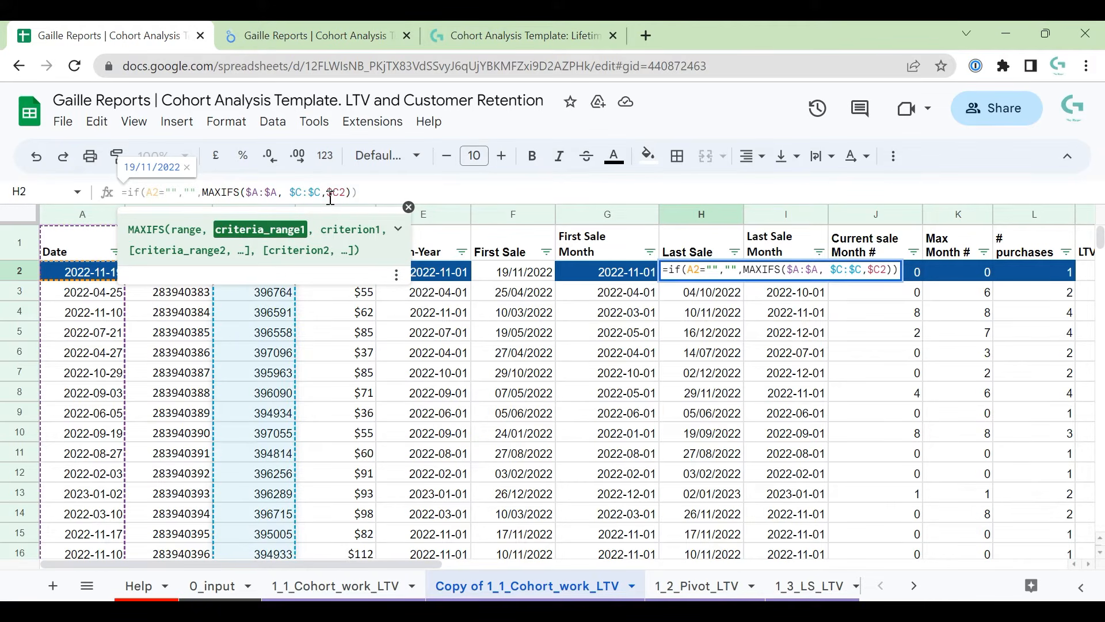
key("Escape")
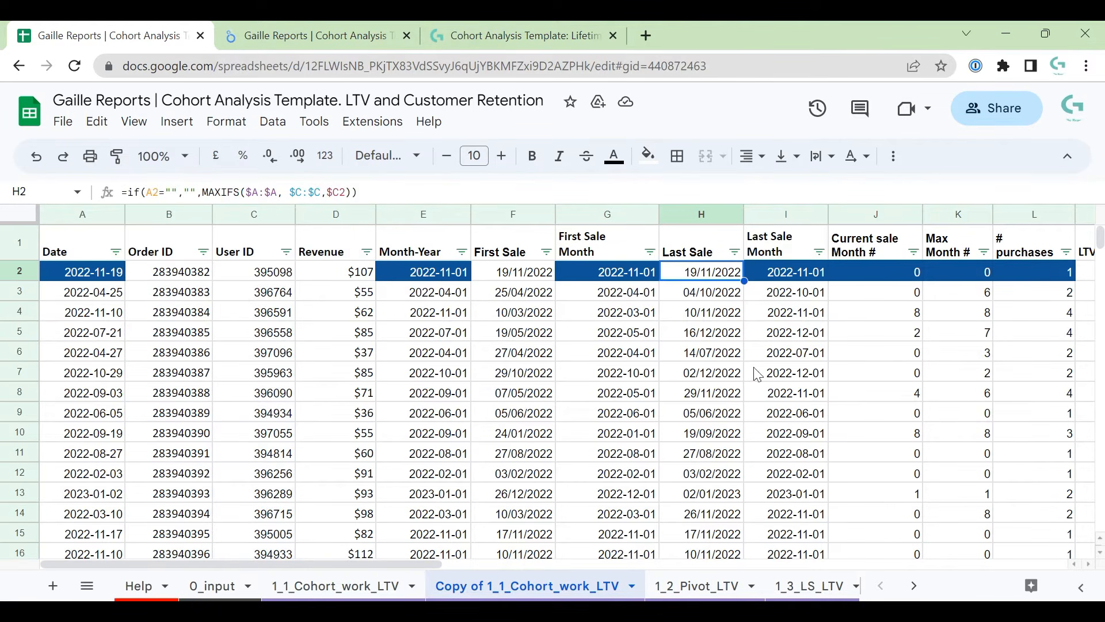
left_click(788, 275)
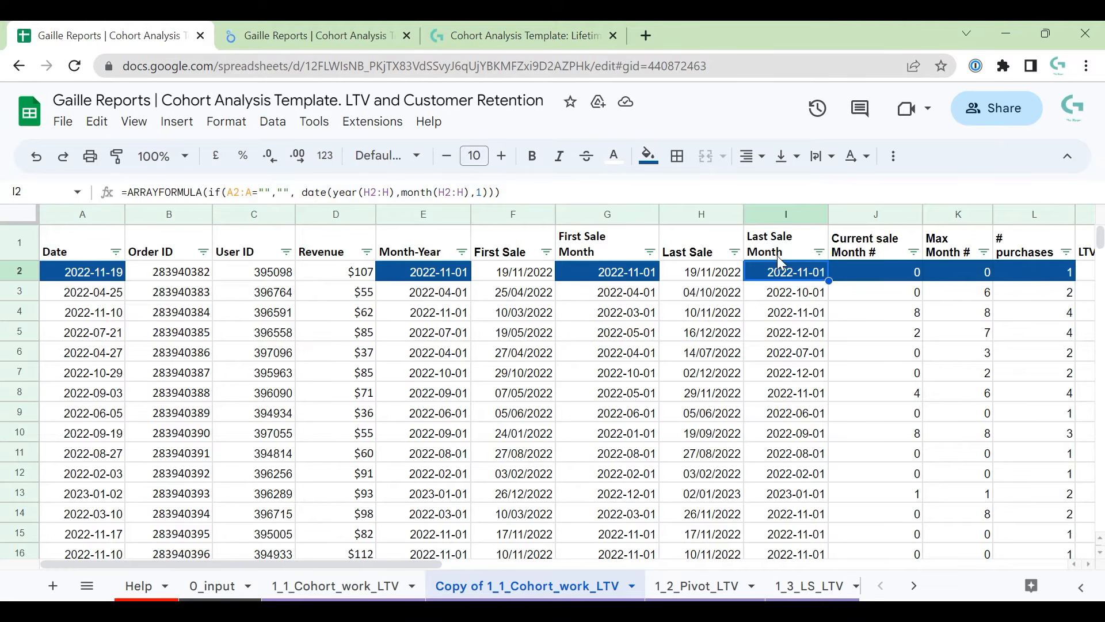
left_click_drag(429, 214, 820, 264)
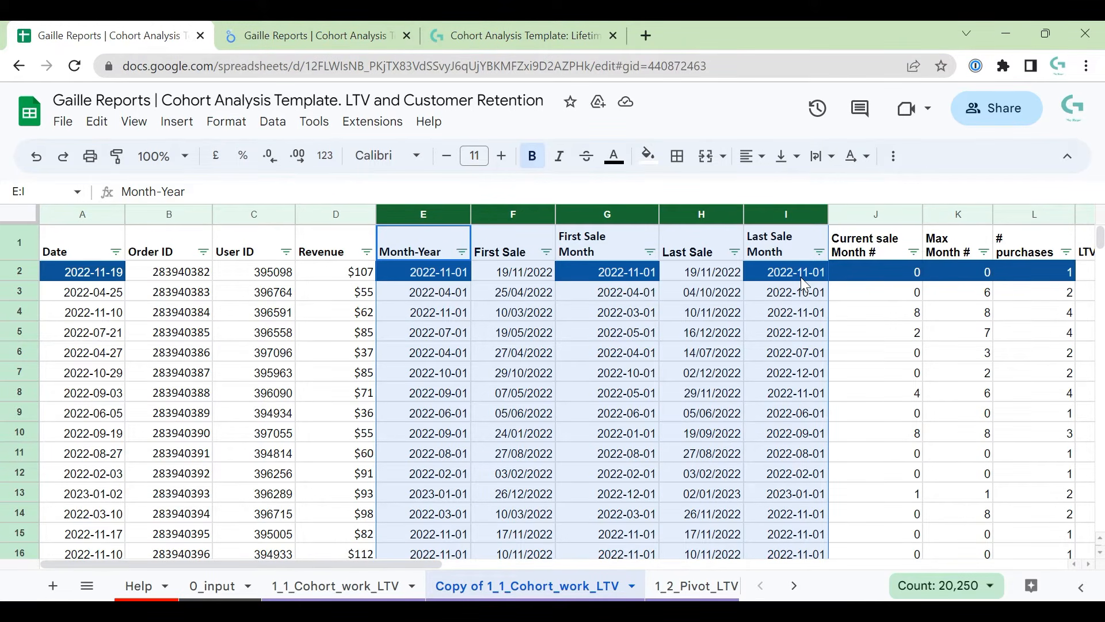
- Trace the Current sale Month # formula in J2 to its First Sale Month and Month-Year source columns
left_click(847, 278)
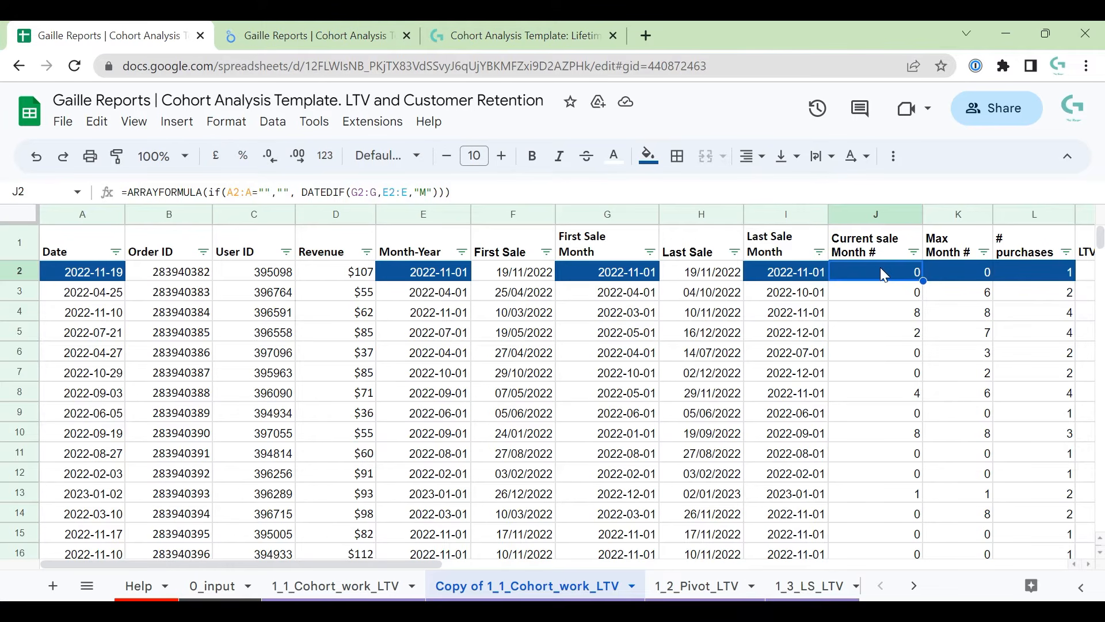
left_click(617, 268)
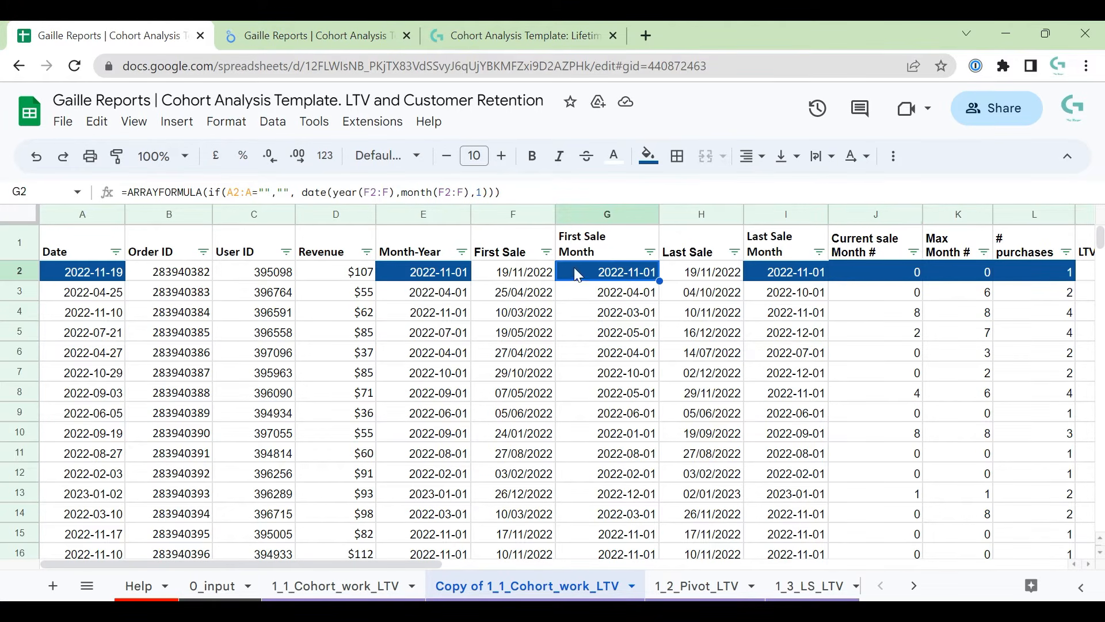
left_click(435, 271)
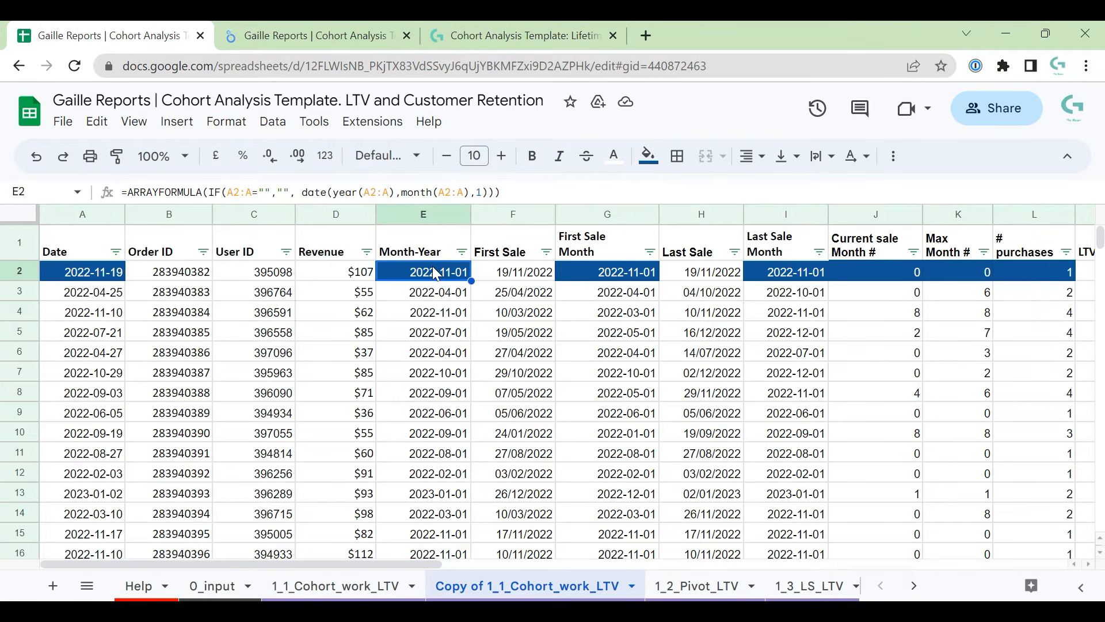
left_click(609, 276)
left_click(401, 275)
left_click(879, 273)
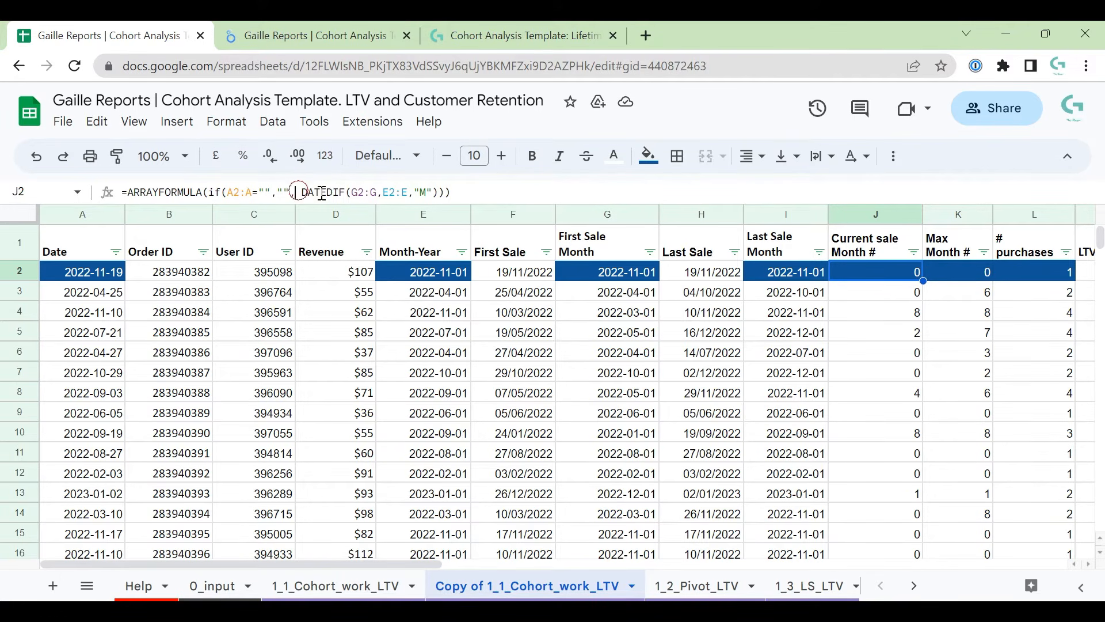
- Copy the DATEDIF part of the J2 formula into J3 as a standalone formula: = DATEDIF(G2:G,E2:E,"M")
left_click_drag(300, 192, 437, 199)
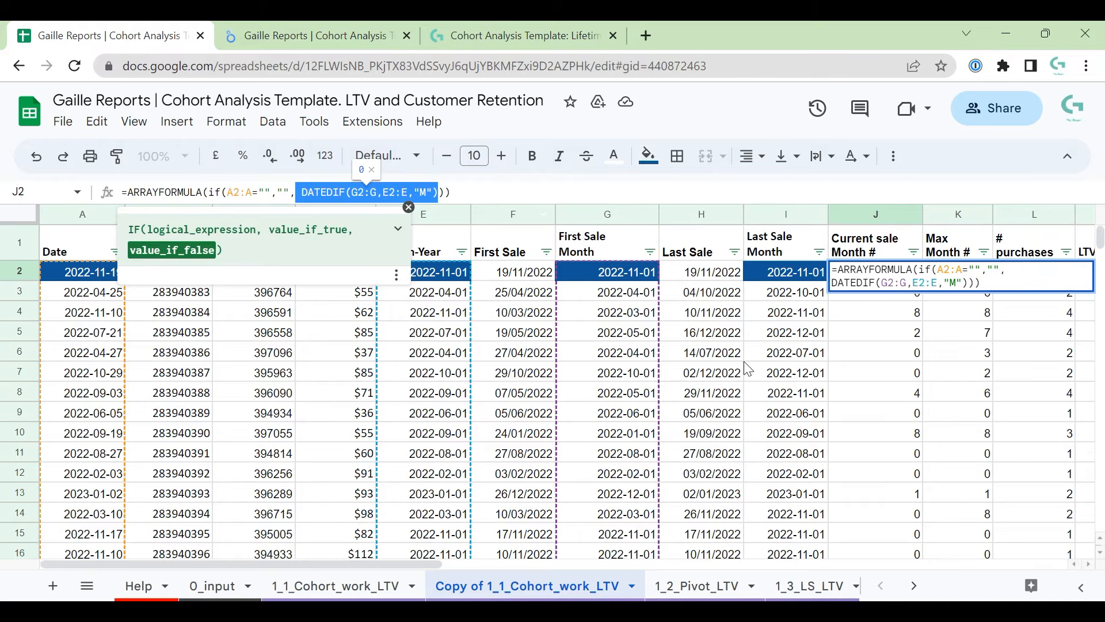
key("Escape")
left_click(872, 293)
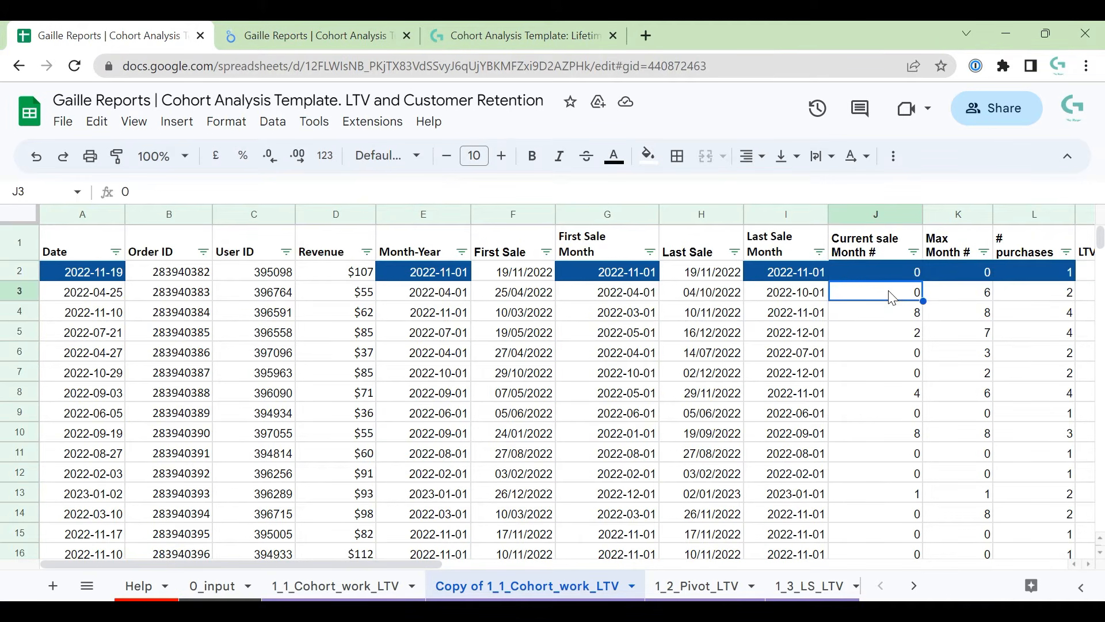
type("= DATEDIF(G2:G,E2:E,\"M")
key("Tab")
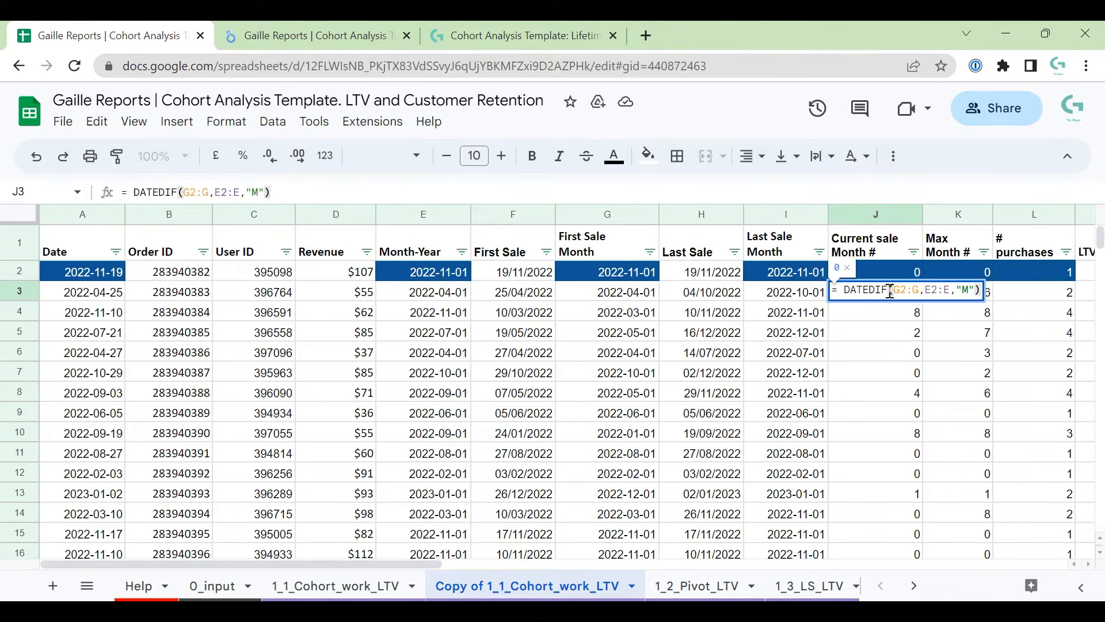
key("Return")
left_click(863, 292)
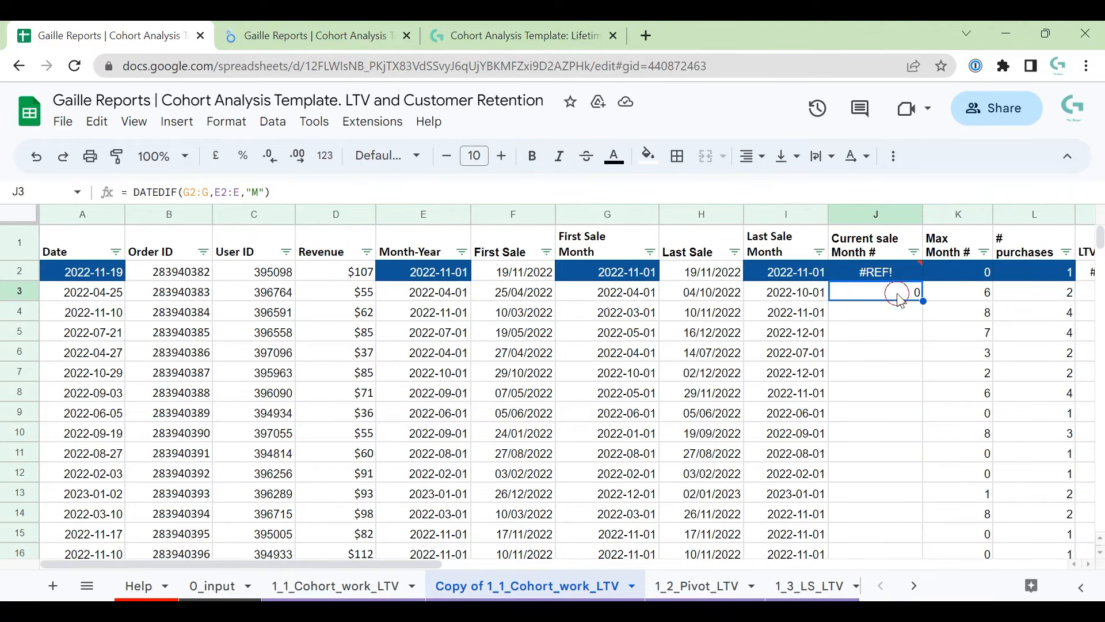
- Replace the ranges in the J3 formula with single-cell references: = DATEDIF(G3,E3,"M")
left_click(212, 196)
key("BackSpace")
key("BackSpace")
key("BackSpace")
type("3")
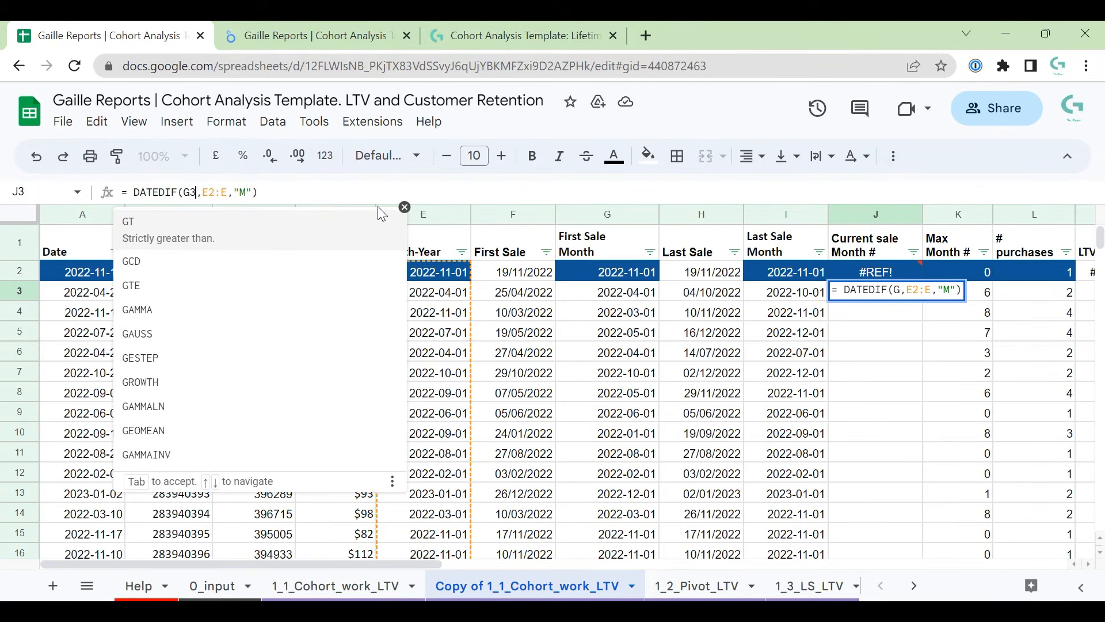
key("Right")
key("Right")
key("Right")
key("Right")
key("Right")
key("BackSpace")
key("BackSpace")
key("BackSpace")
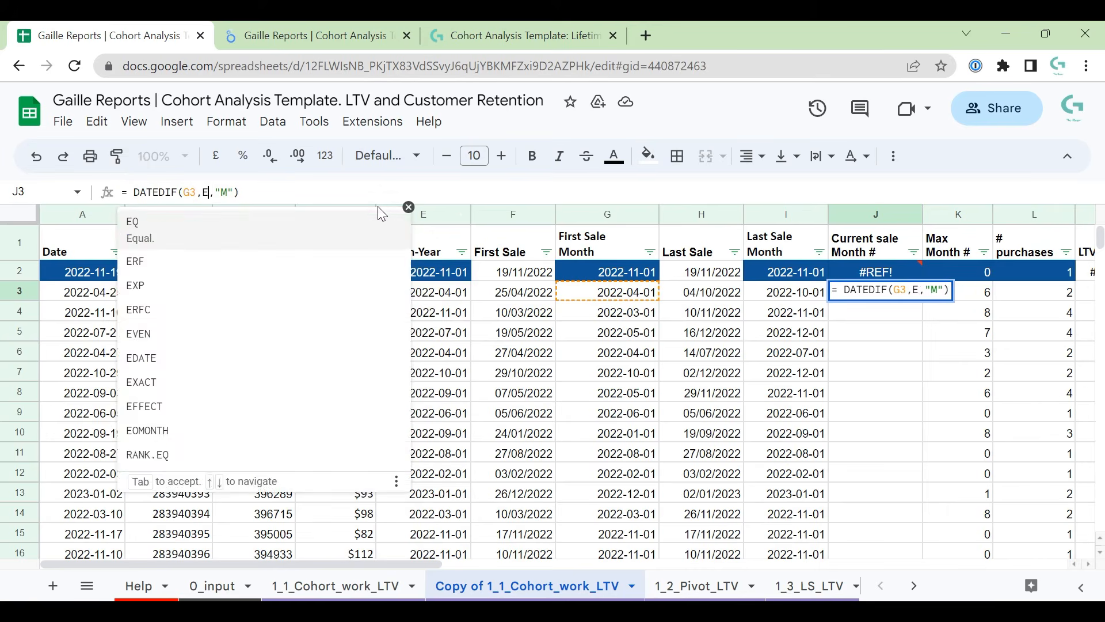
type("3")
key("Return")
key("Up")
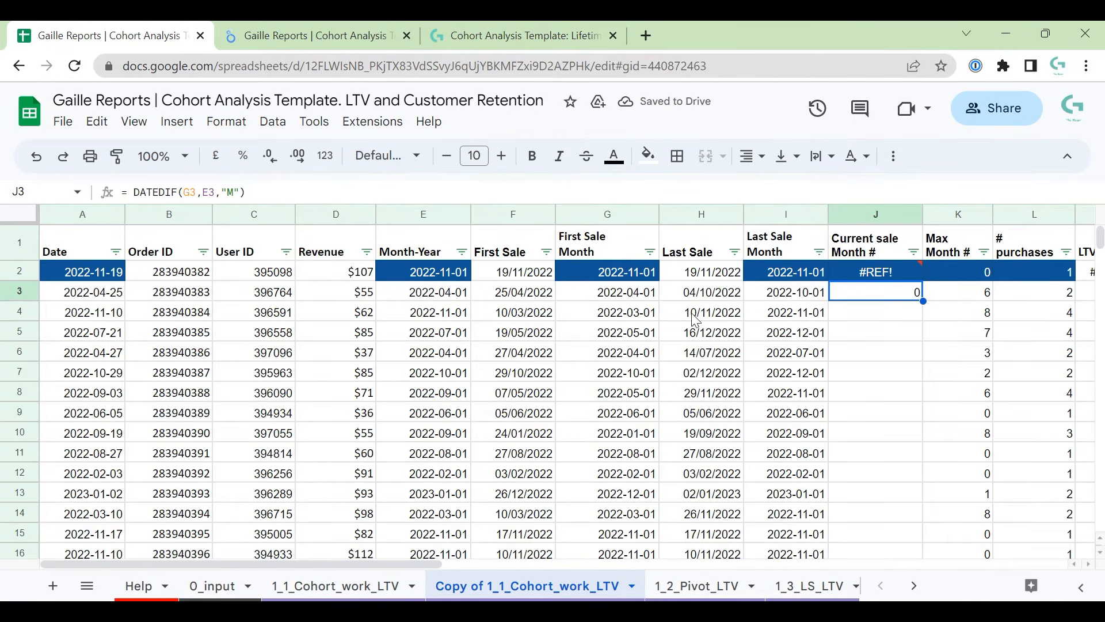
- Copy the DATEDIF formula from J3 into J4
key("ctrl+c")
key("Down")
key("ctrl+v")
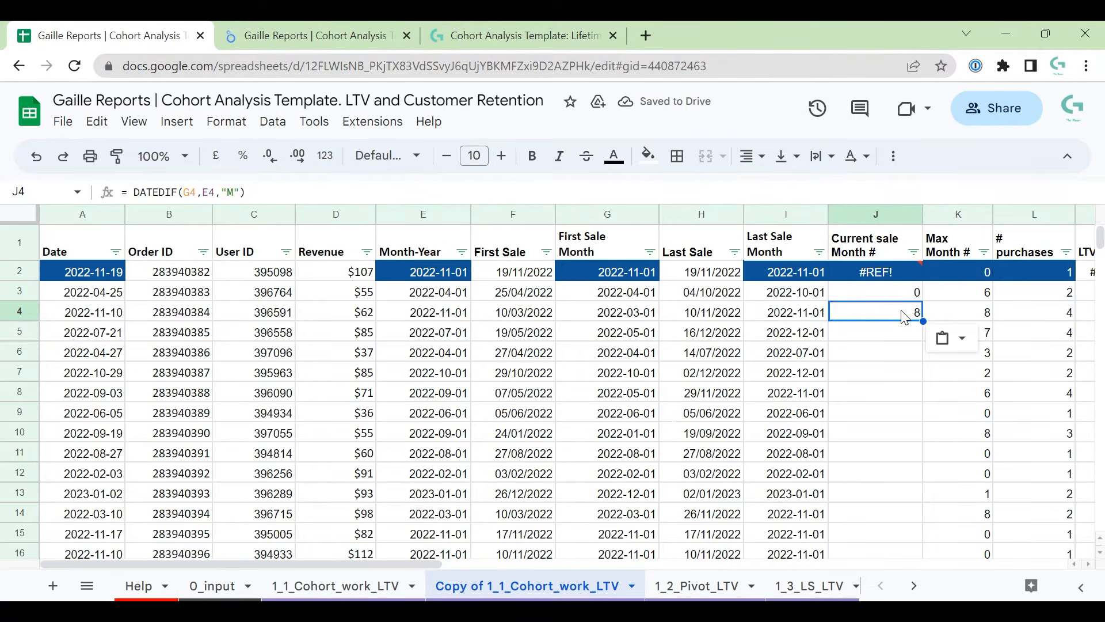
- Examine the start date, end date and unit arguments of the DATEDIF formula in J4, including the function help on accepted units
left_click_drag(140, 192, 180, 188)
left_click(133, 193)
key("BackSpace")
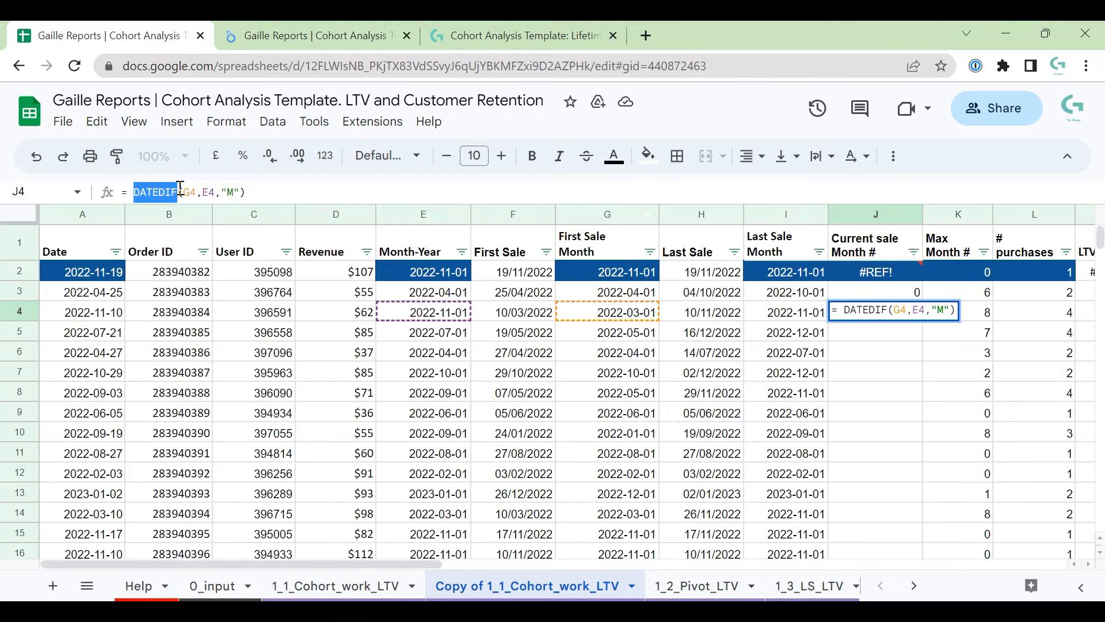
left_click(185, 190)
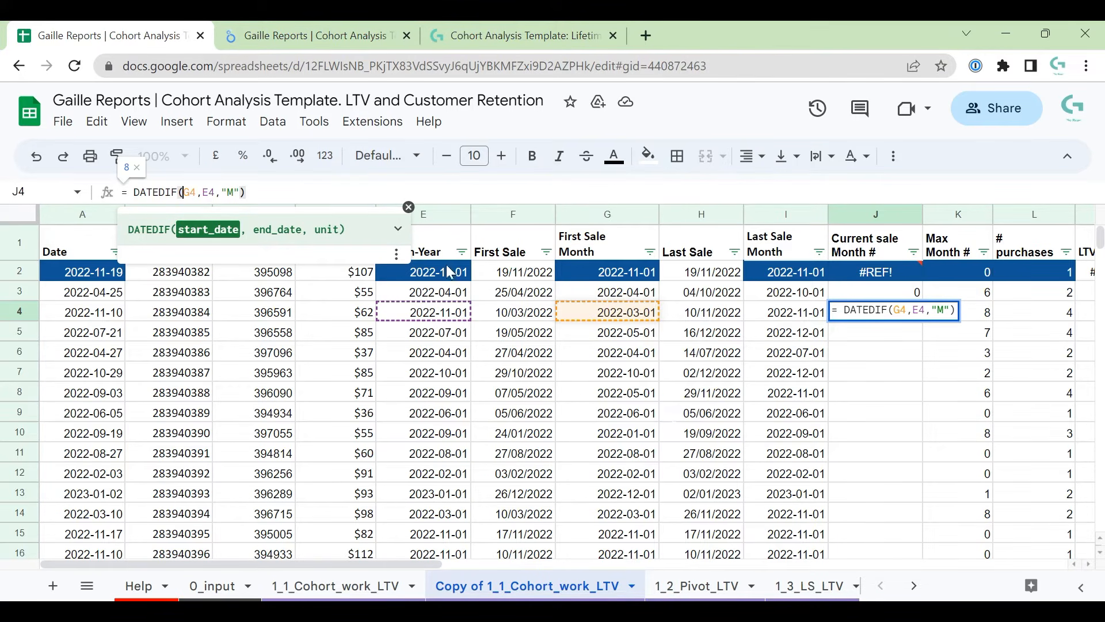
double_click(208, 192)
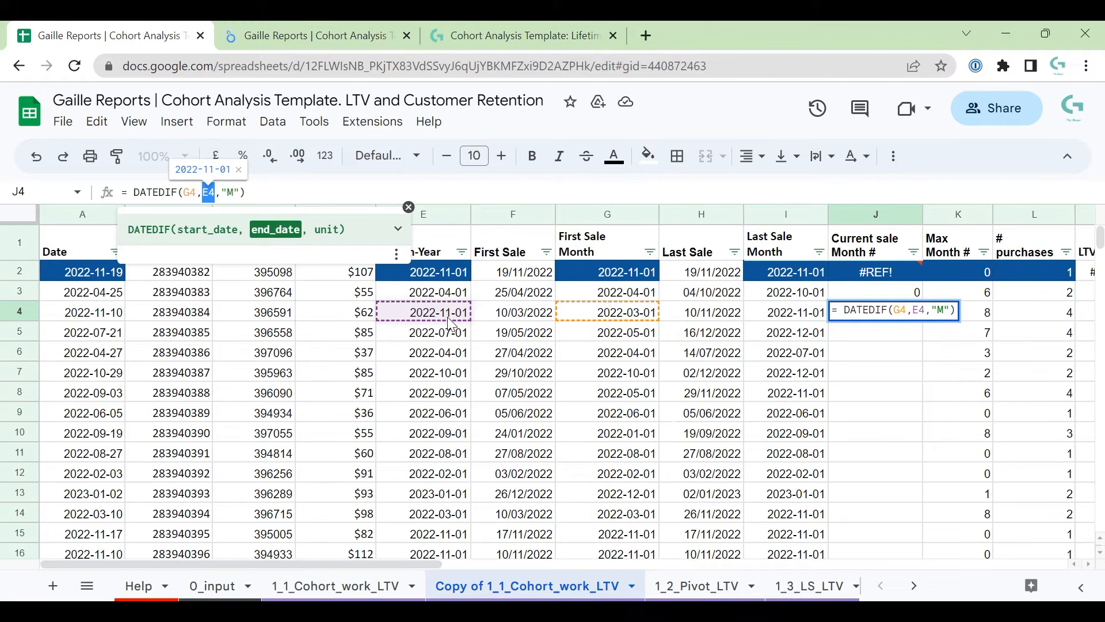
left_click(230, 192)
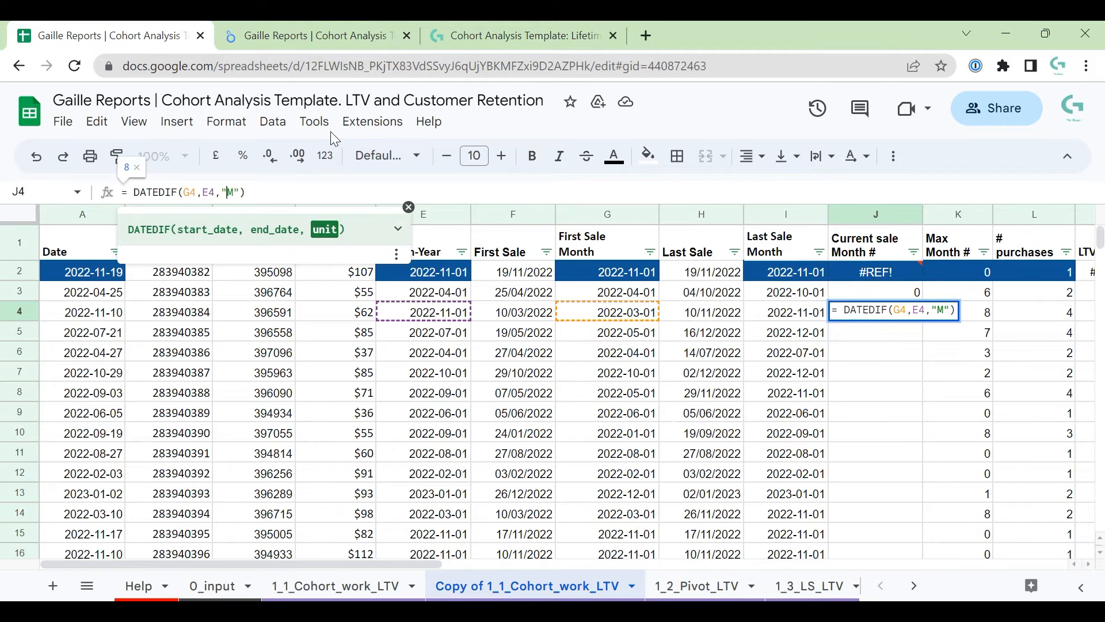
left_click(398, 229)
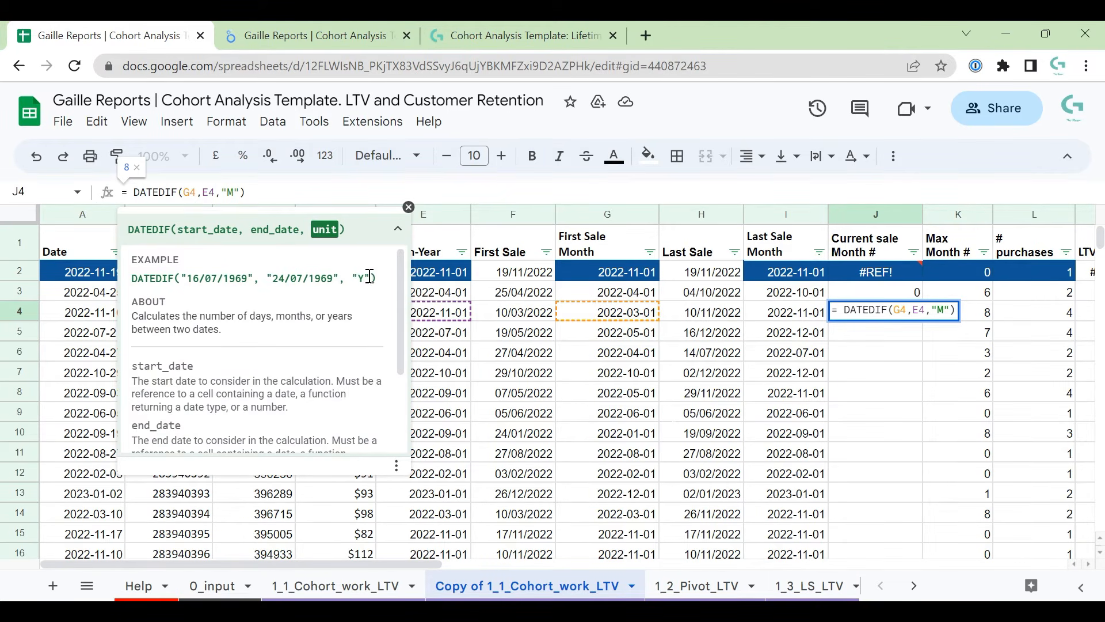
scroll(316, 386, "down", 2)
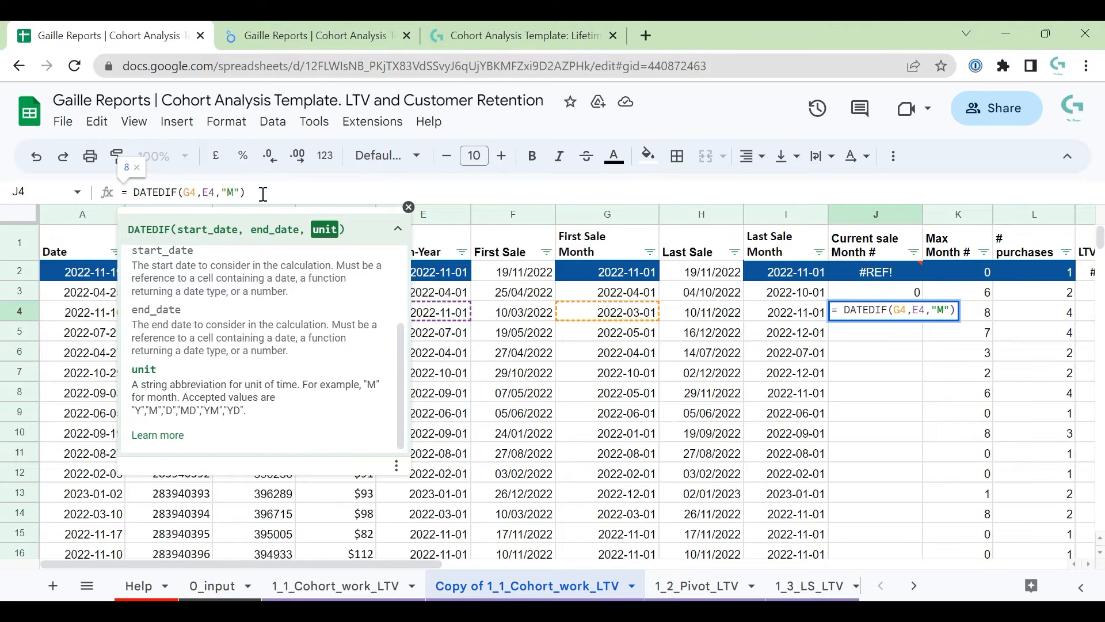
key("Escape")
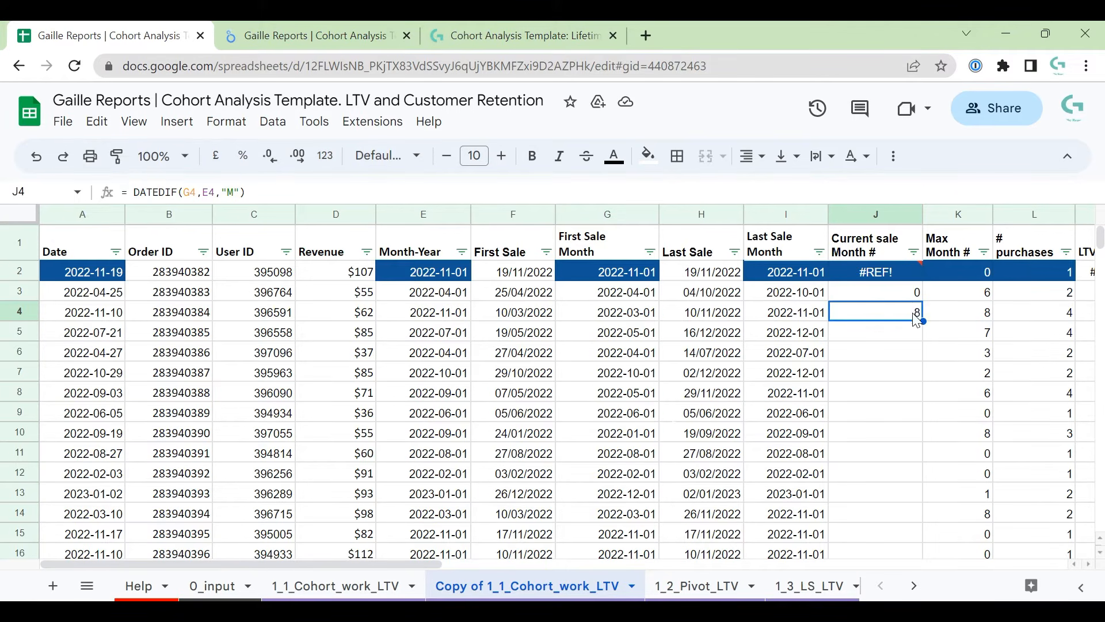
- Delete the trial DATEDIF formulas from J3:J4
left_click(897, 340)
left_click(900, 306)
left_click_drag(903, 289, 901, 323)
key("Delete")
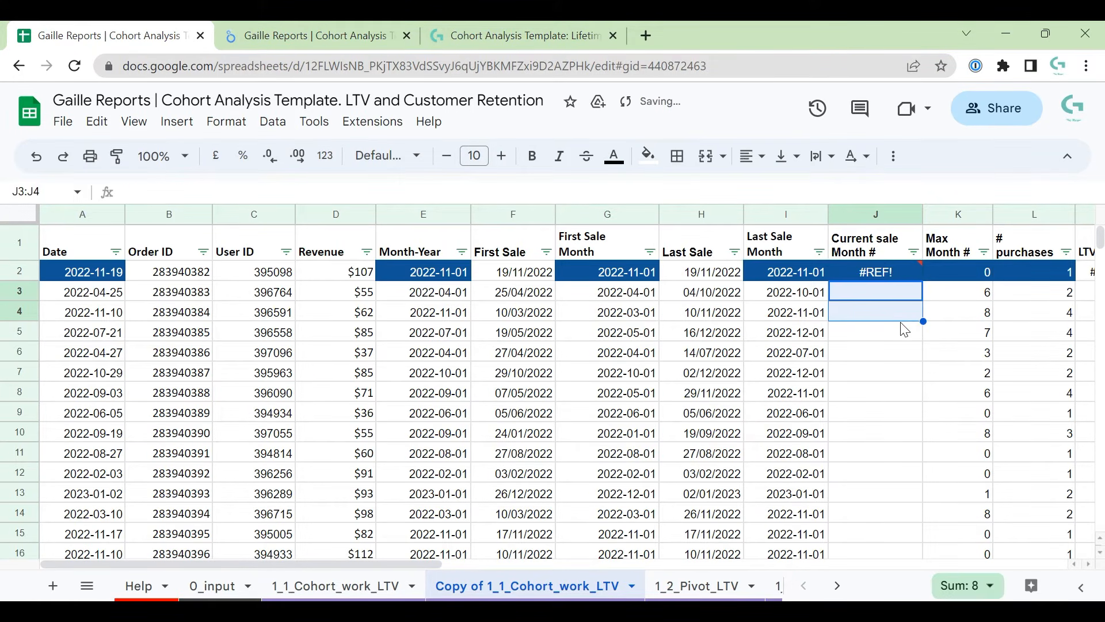
- Compare the DATEDIF expression in J2 with the Max Month # formula in K2
left_click(887, 270)
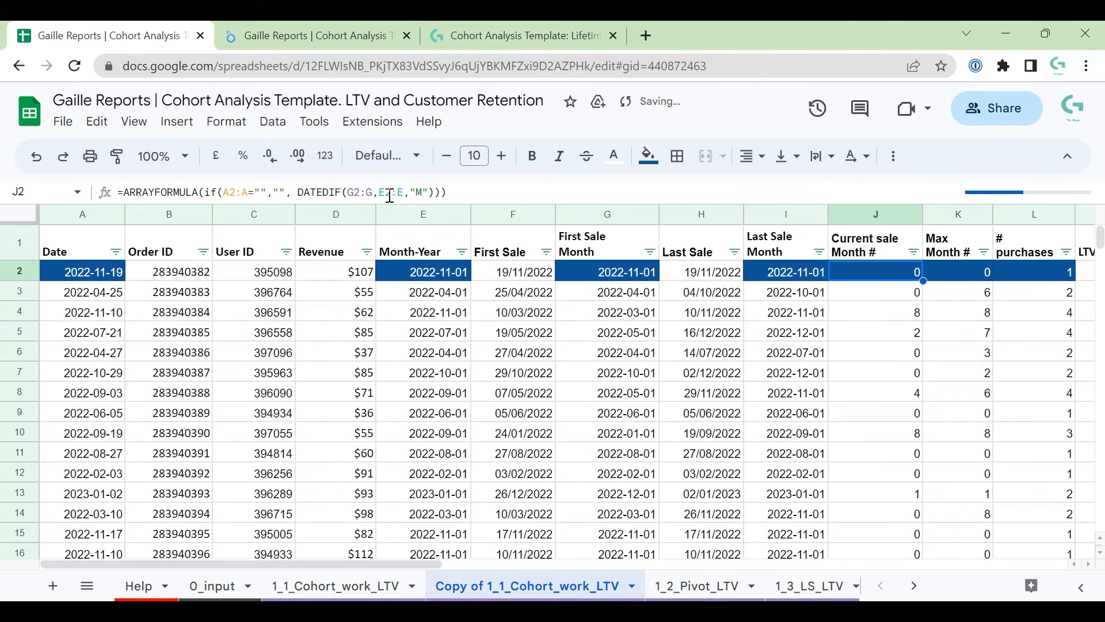
left_click_drag(298, 193, 438, 192)
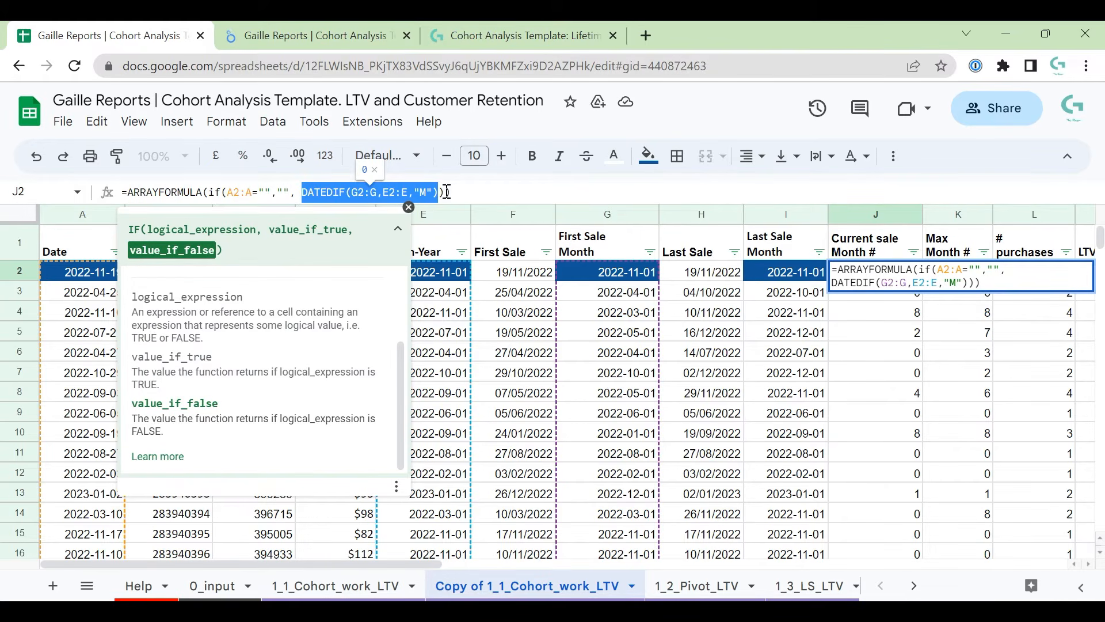
key("Escape")
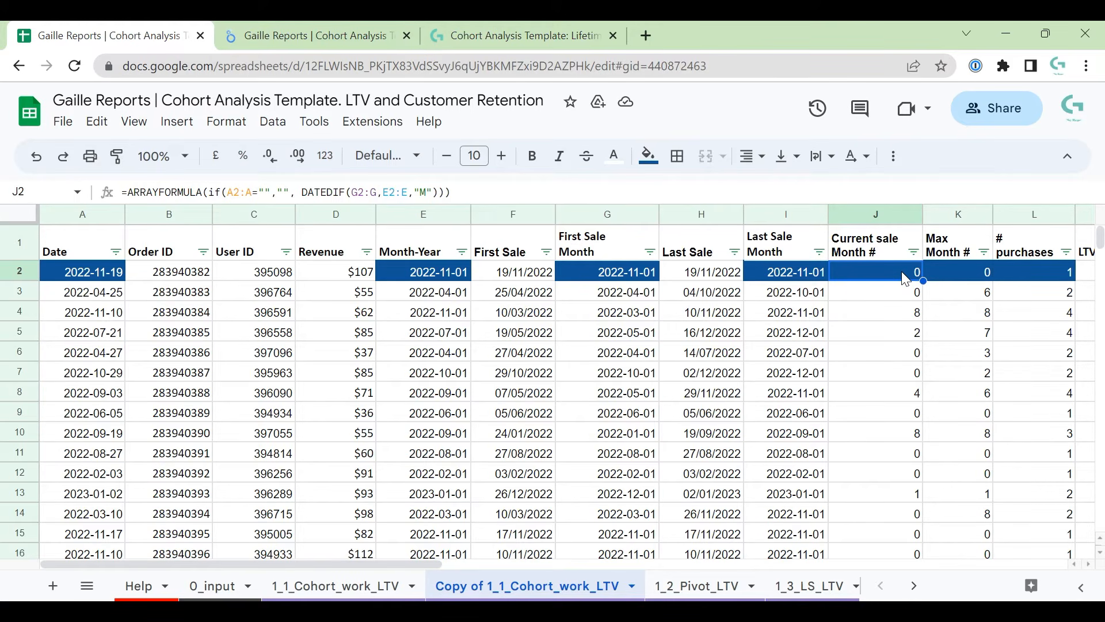
left_click(967, 272)
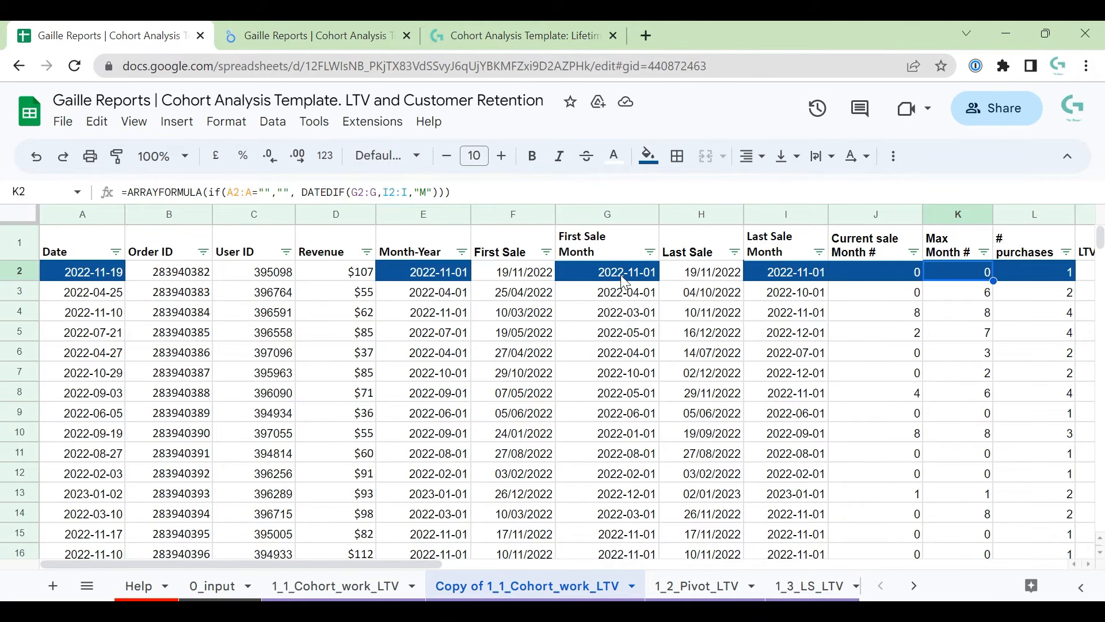
- Trace the row 3 order across User ID, Month-Year, First Sale Month, Current sale Month #, Max Month # and # purchases
left_click(777, 275)
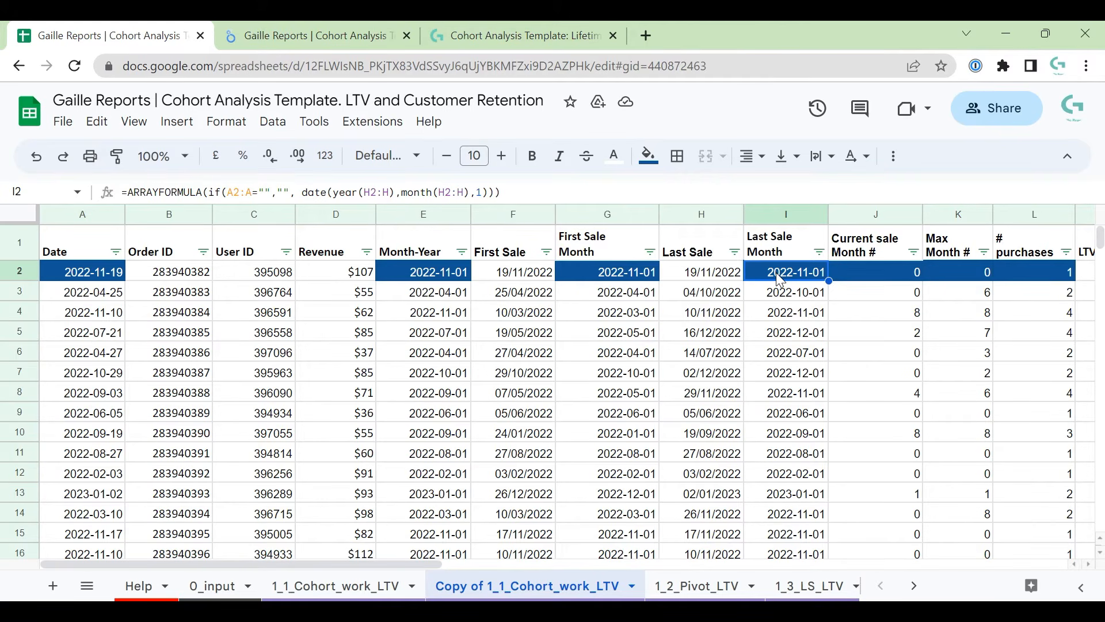
left_click(985, 295)
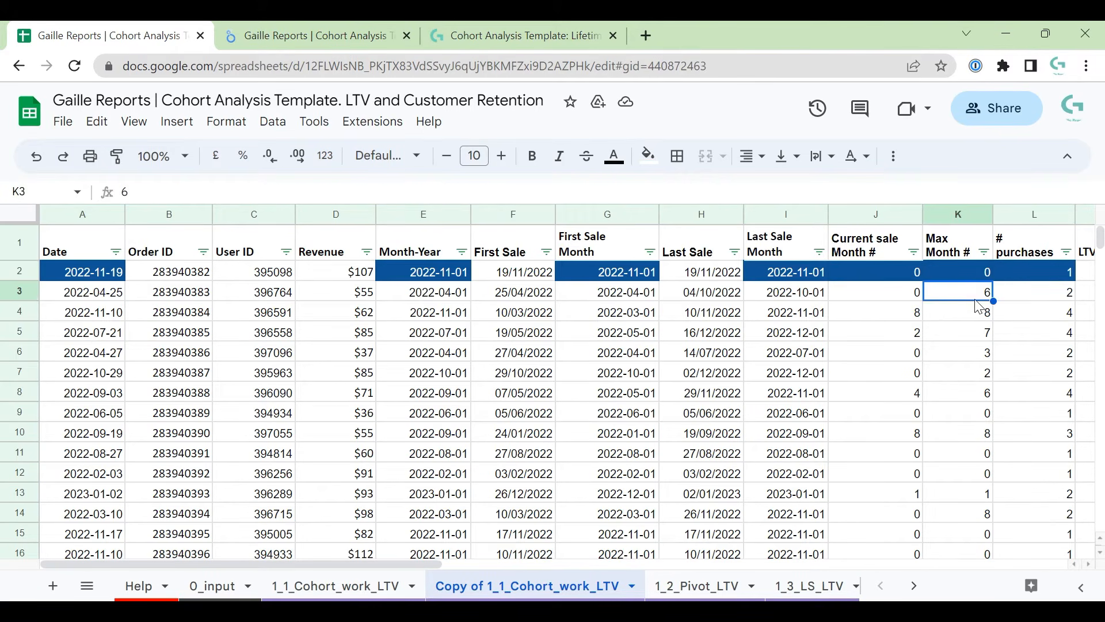
left_click(905, 296)
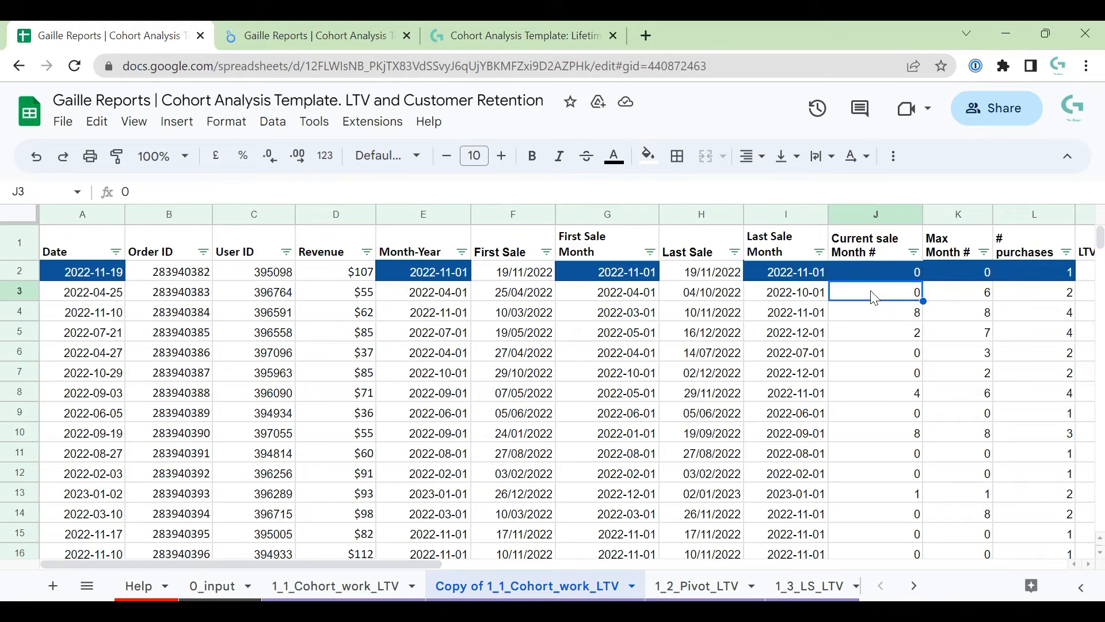
left_click(249, 295)
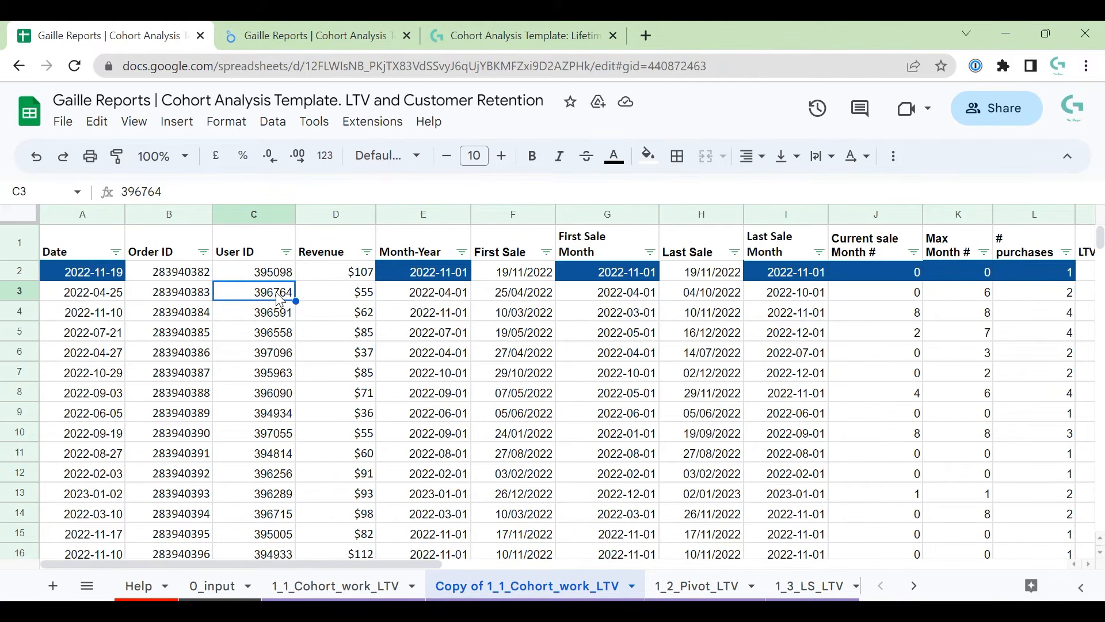
left_click(427, 296)
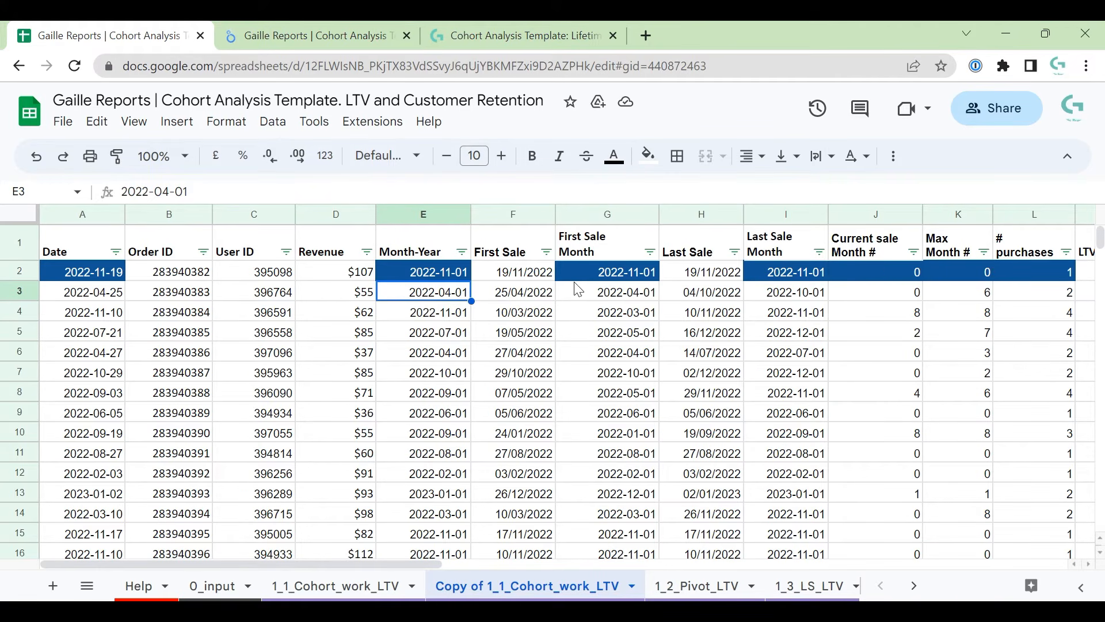
left_click(613, 301)
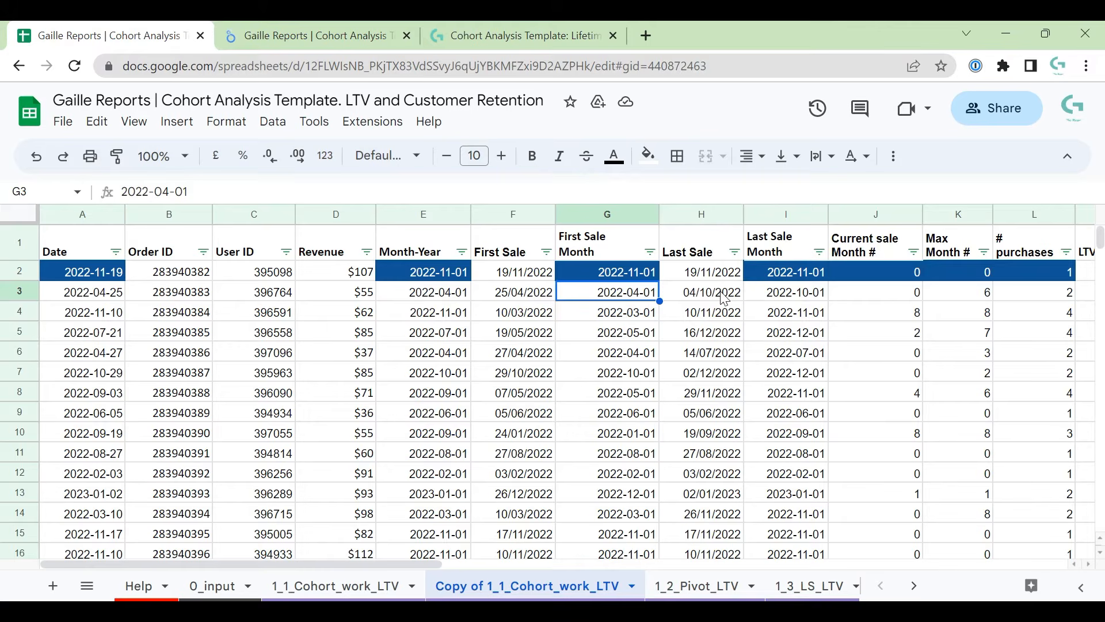
left_click(948, 298)
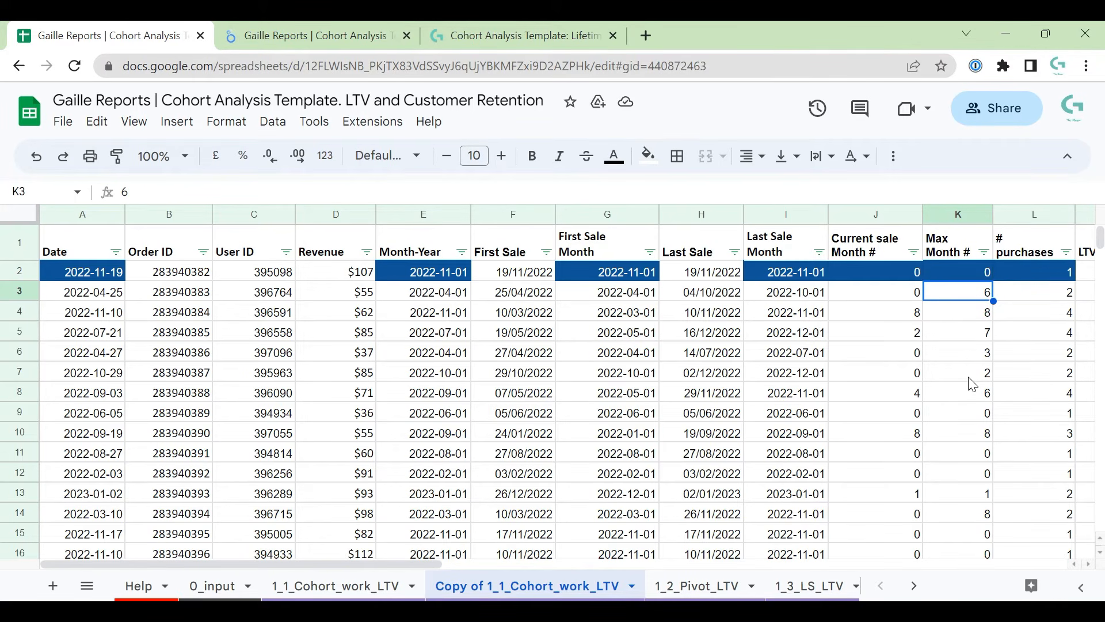
left_click(1024, 297)
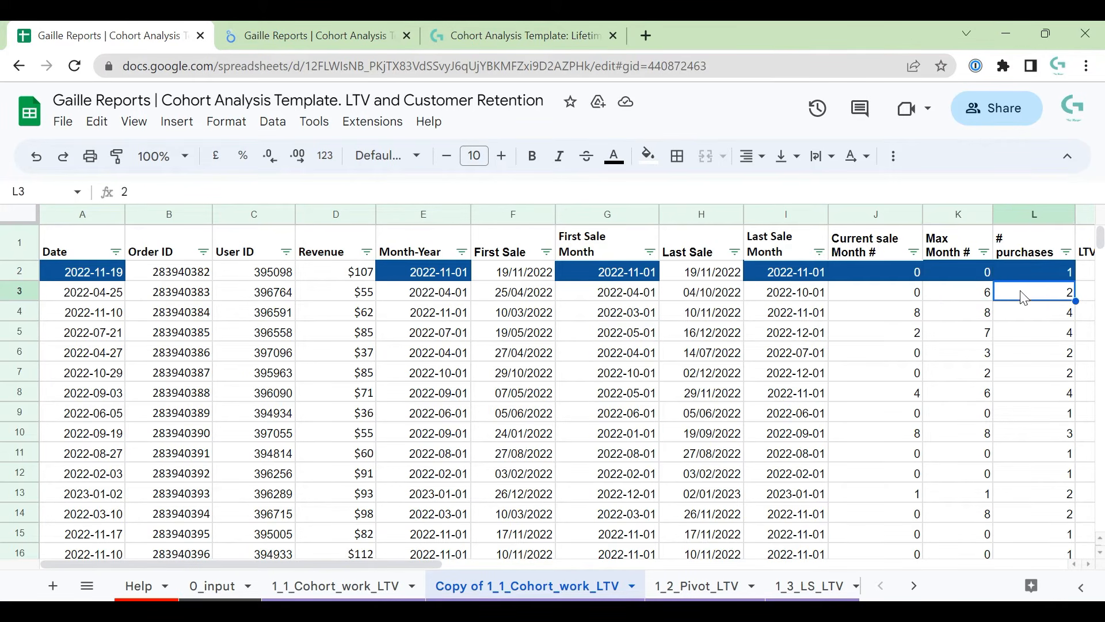
left_click(949, 297)
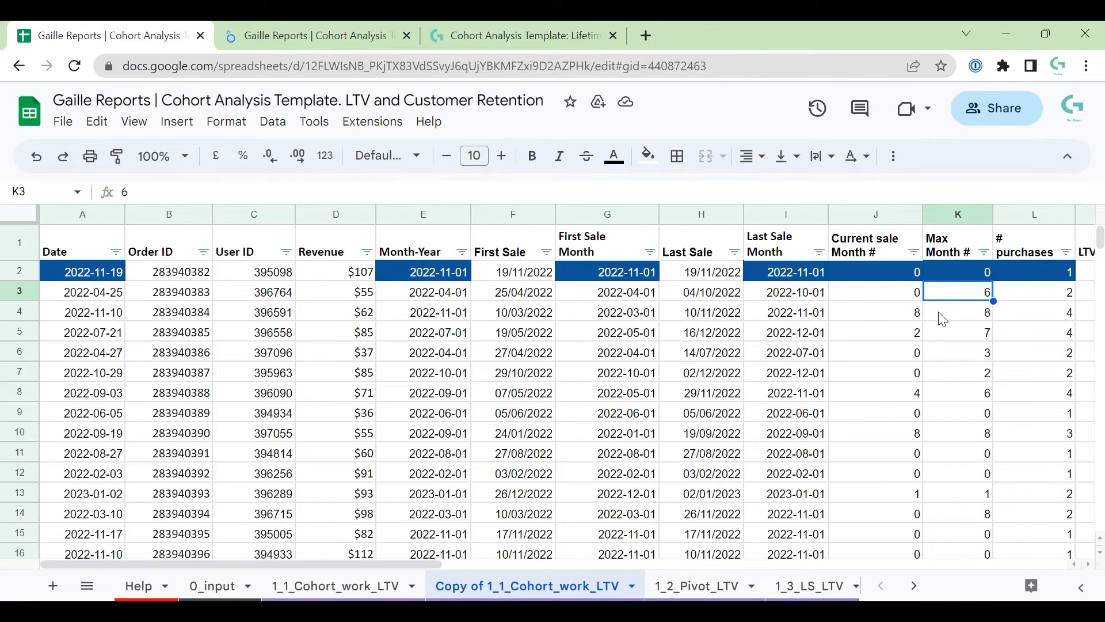
- Examine the COUNTIF formula for # purchases in L2 and the User ID column it refers to
key("Right")
key("Right")
key("Right")
key("Right")
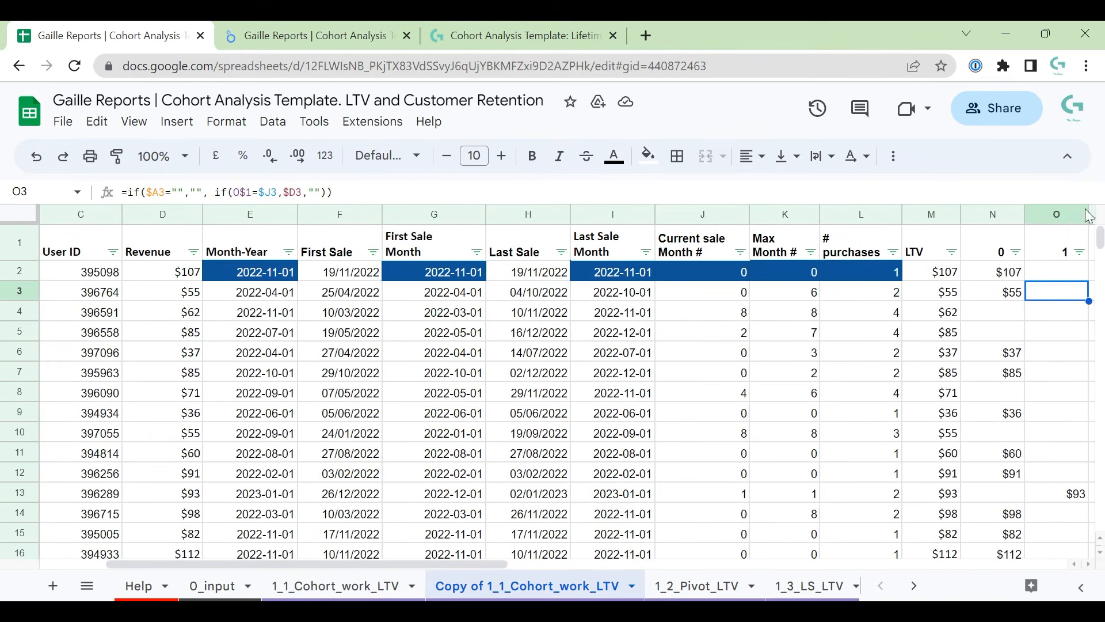
left_click(852, 251)
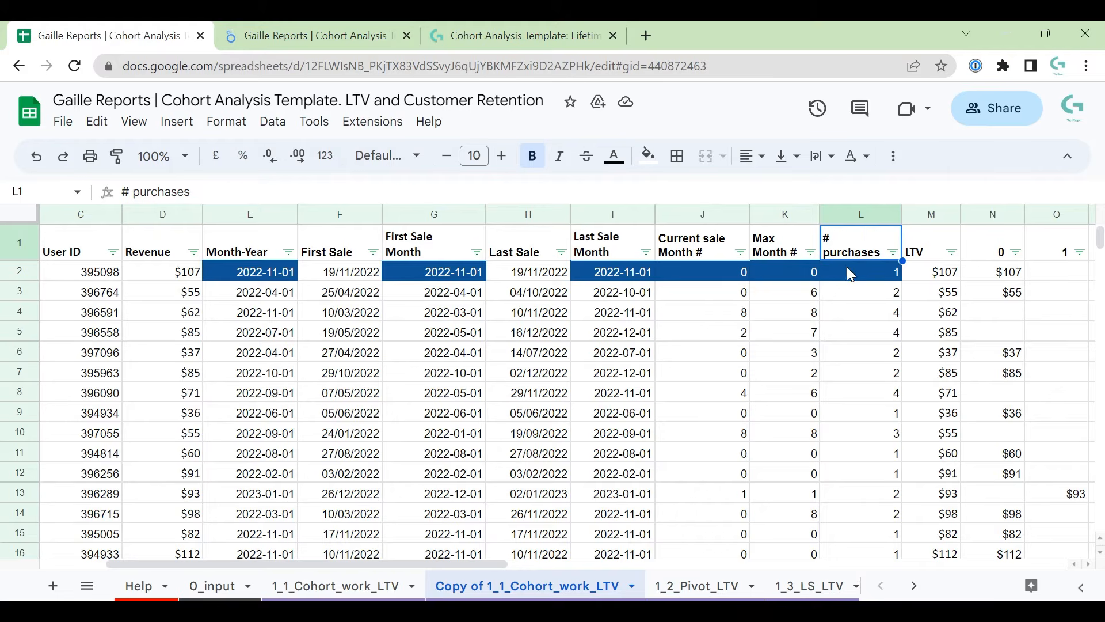
left_click(850, 272)
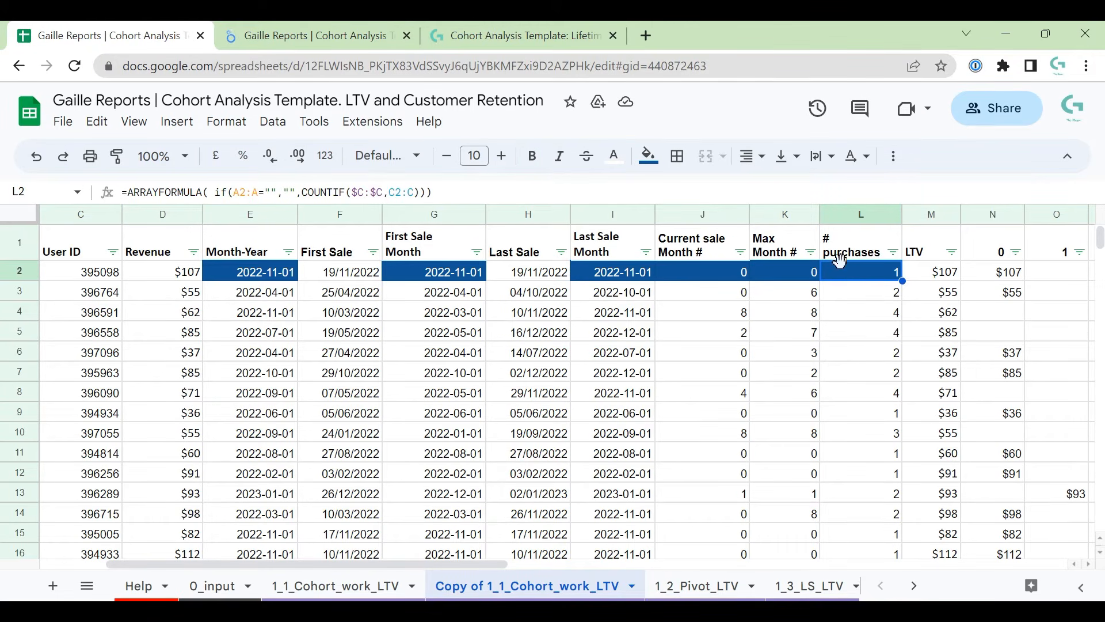
double_click(334, 191)
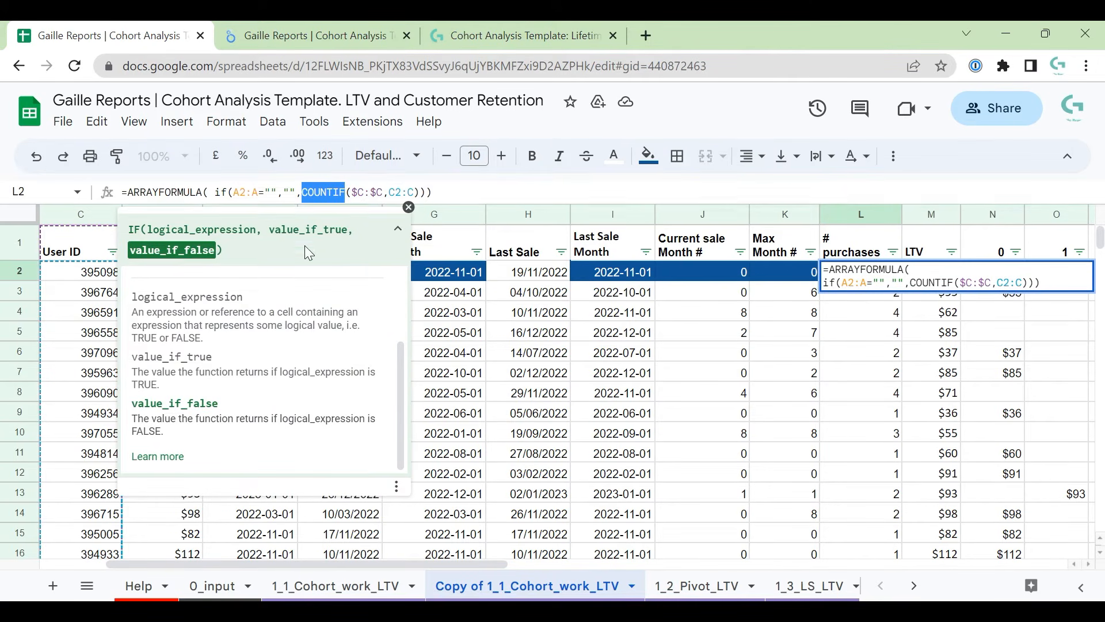
key("Escape")
left_click(75, 249)
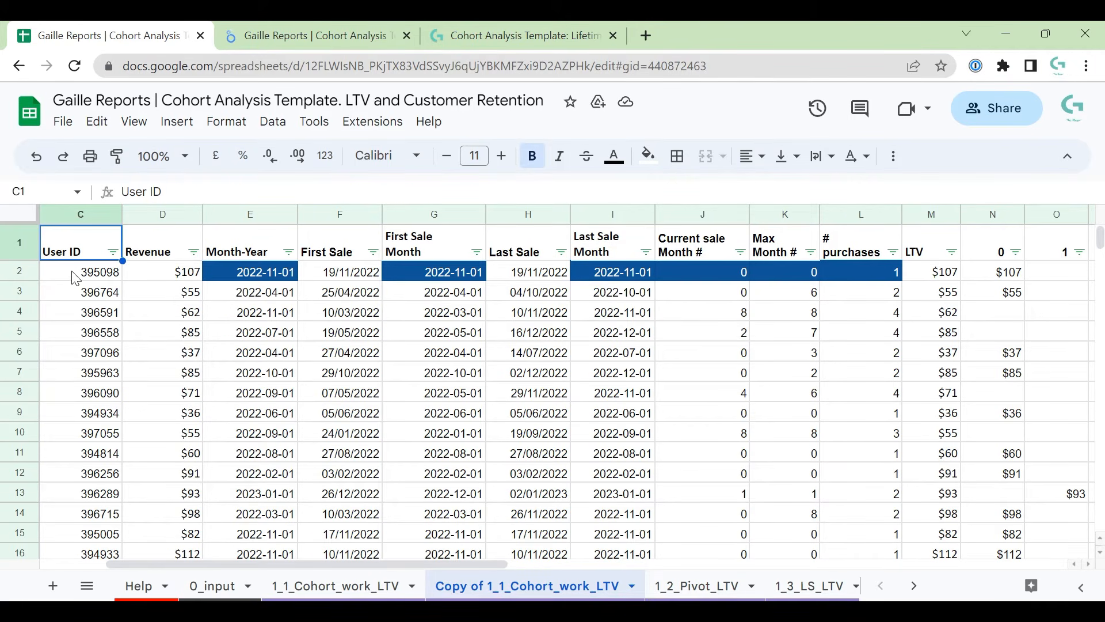
left_click(76, 279)
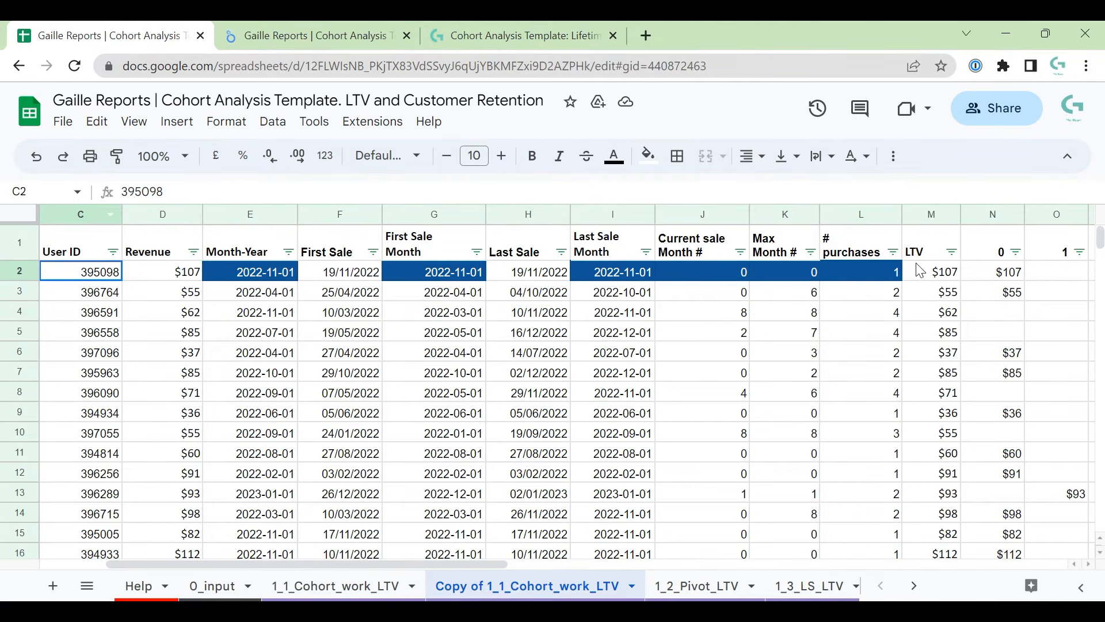
- Inspect the COUNTIF range and criterion arguments in L2 and the ARRAYFORMULA and IF wrapper around them, leaving the formula unchanged
left_click(867, 280)
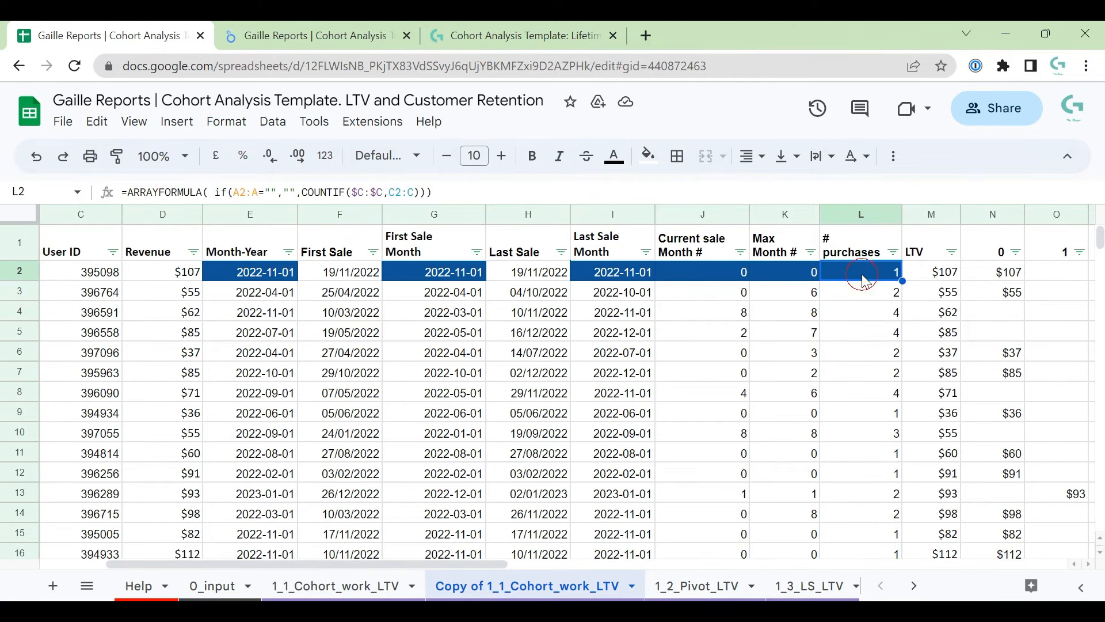
left_click(311, 192)
left_click(361, 193)
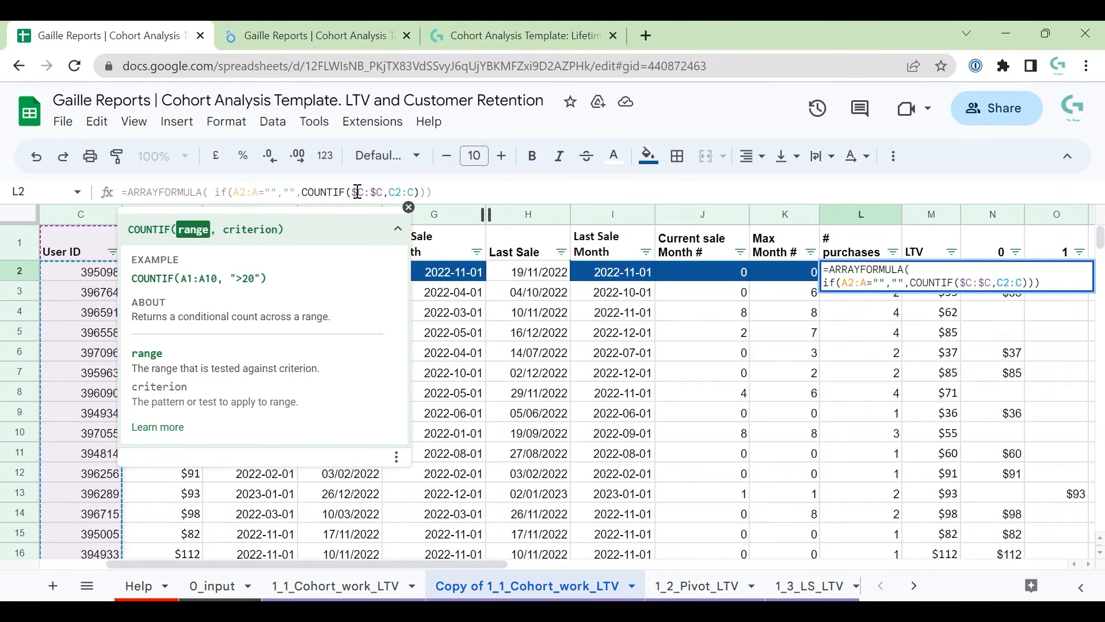
left_click(392, 193)
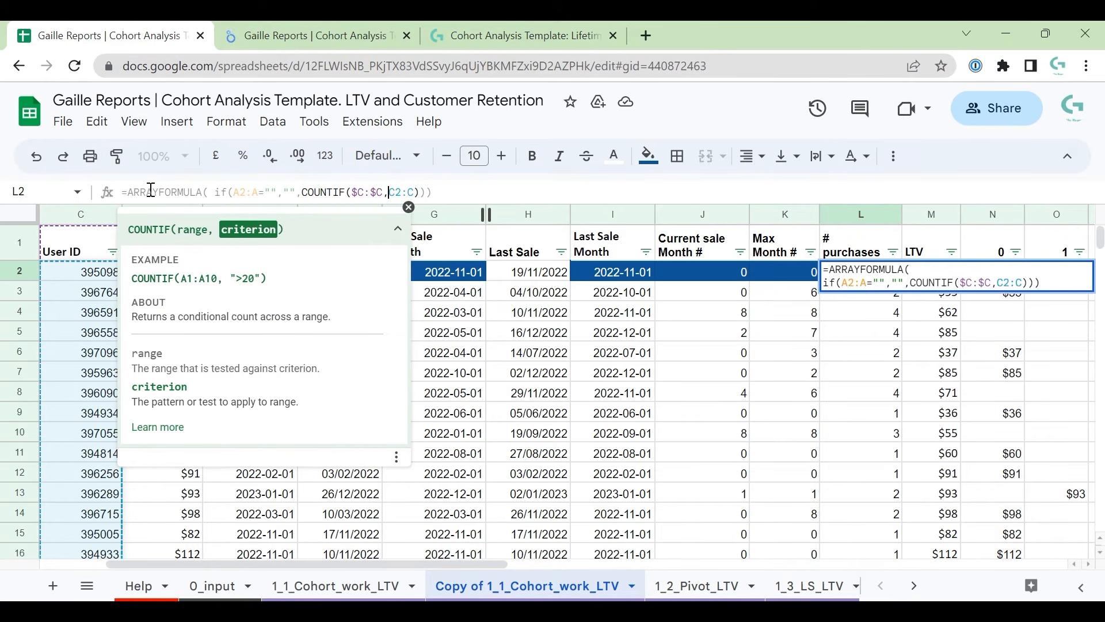
left_click_drag(301, 192, 127, 190)
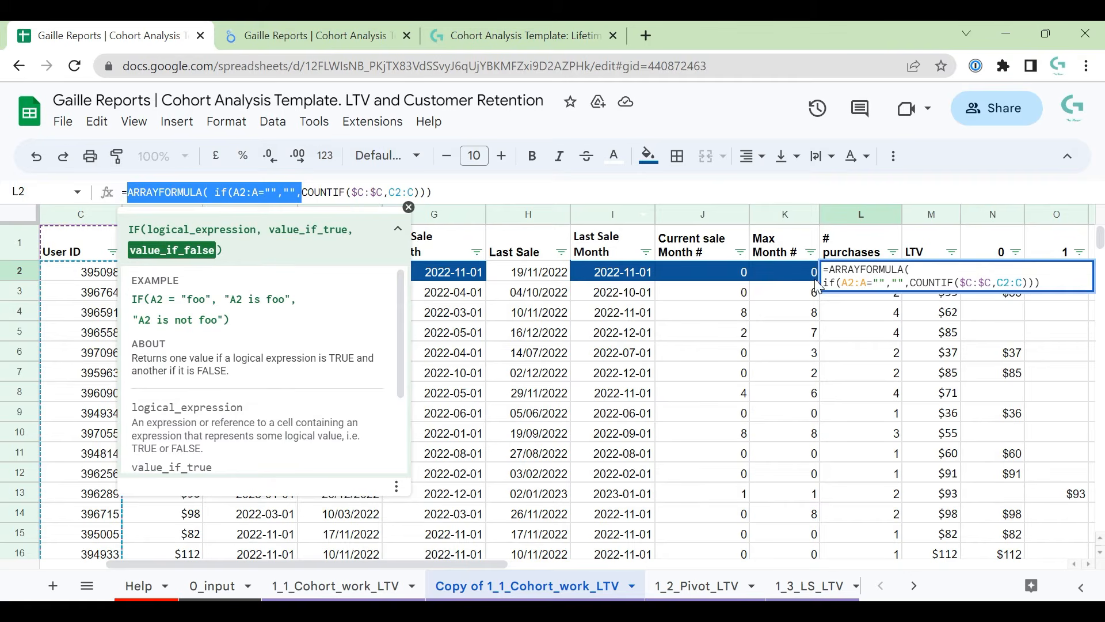
key("Escape")
left_click(856, 272)
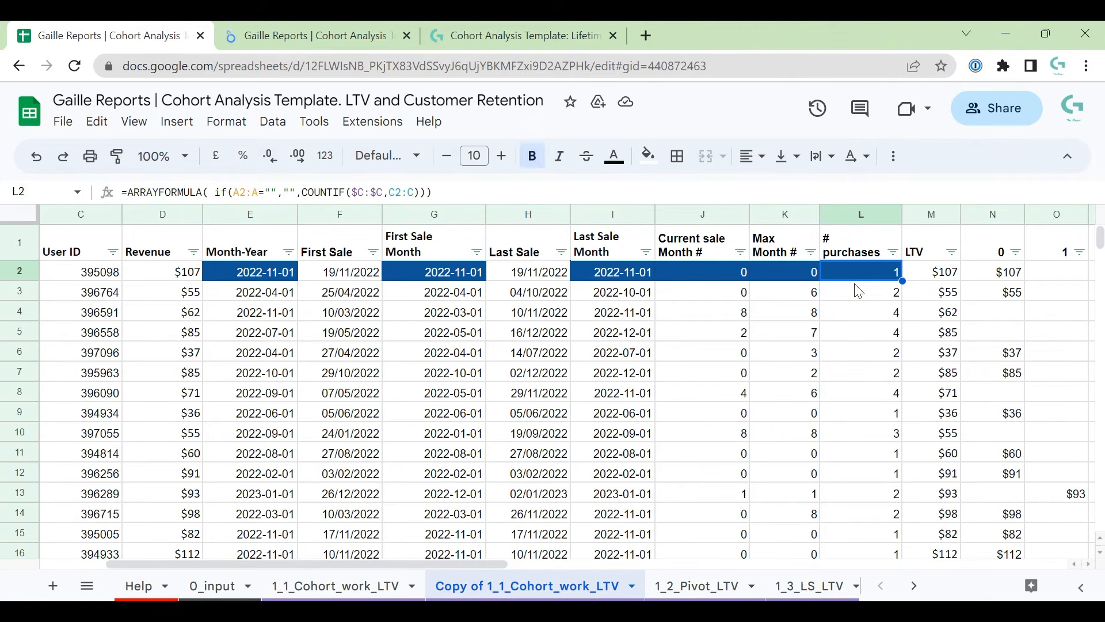
- Compare Current sale Month # and Max Month # in row 3, and look through the # purchases values down column L
left_click(858, 291)
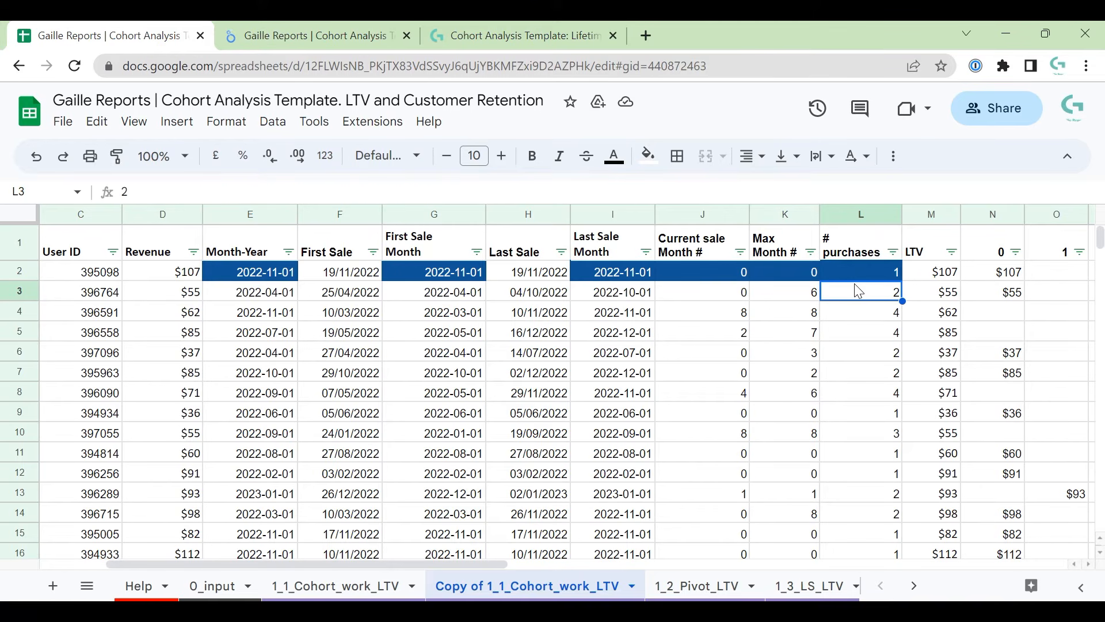
key("Left")
key("Left")
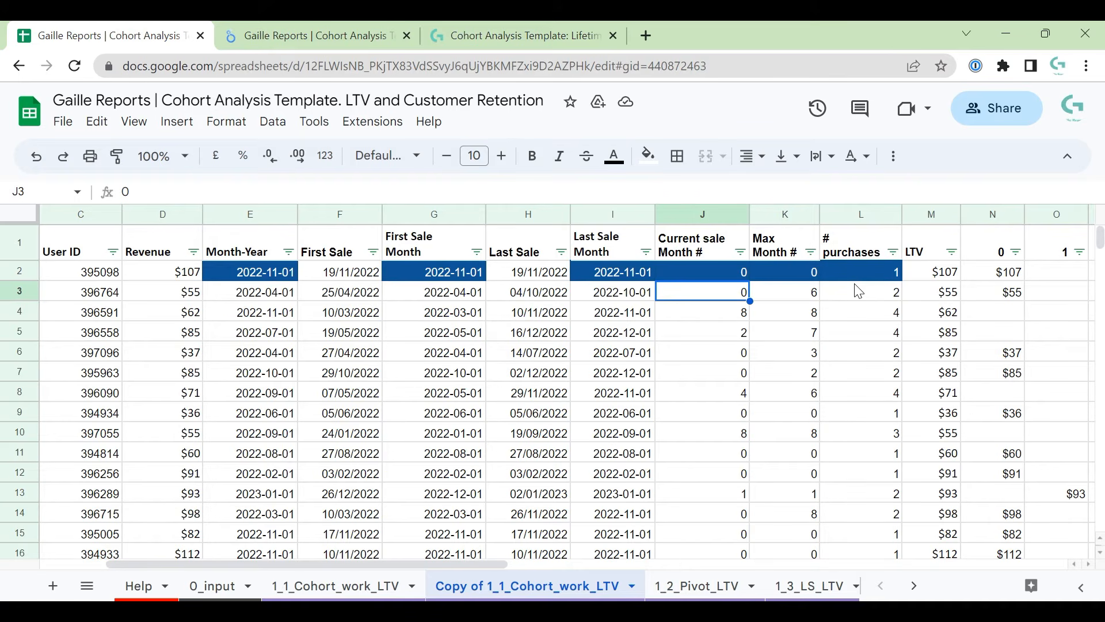
key("Right")
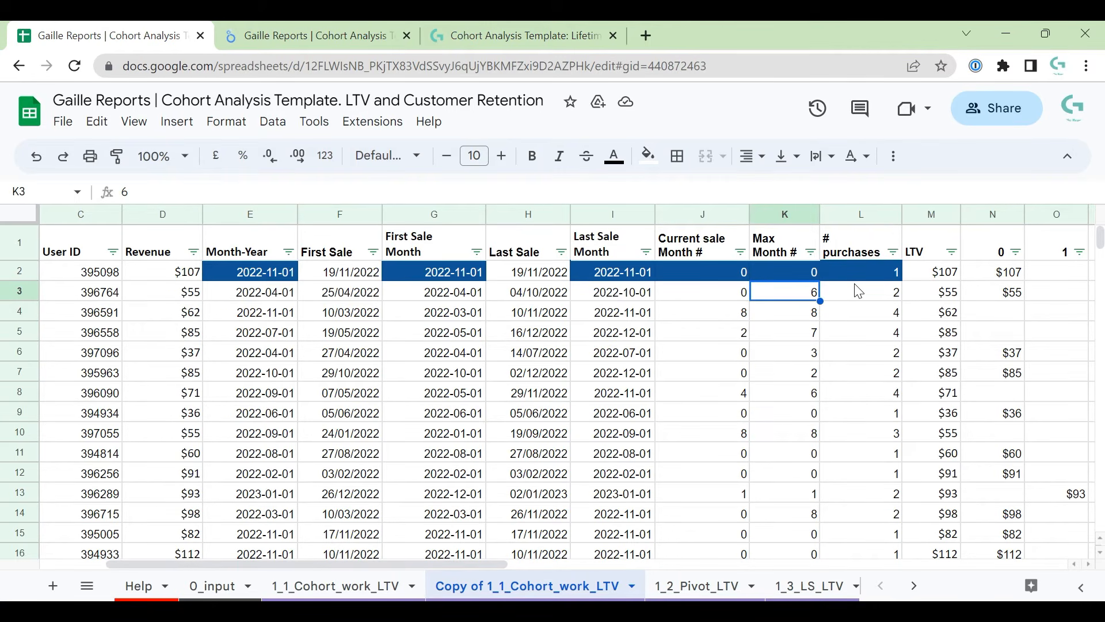
left_click_drag(866, 314, 875, 553)
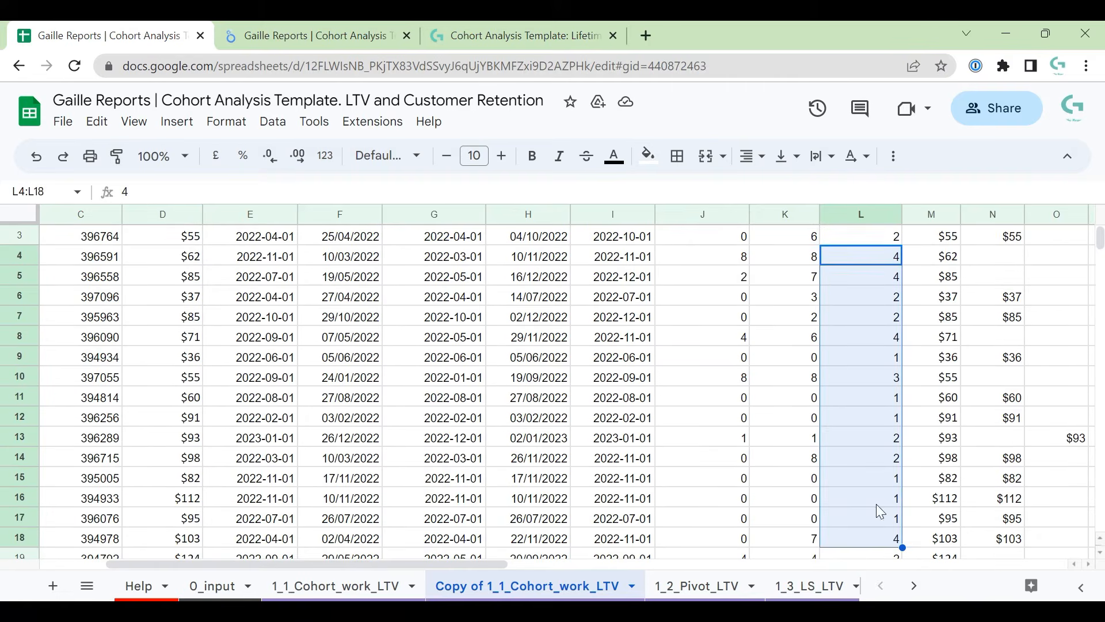
left_click(887, 437)
scroll(884, 432, "up", 1)
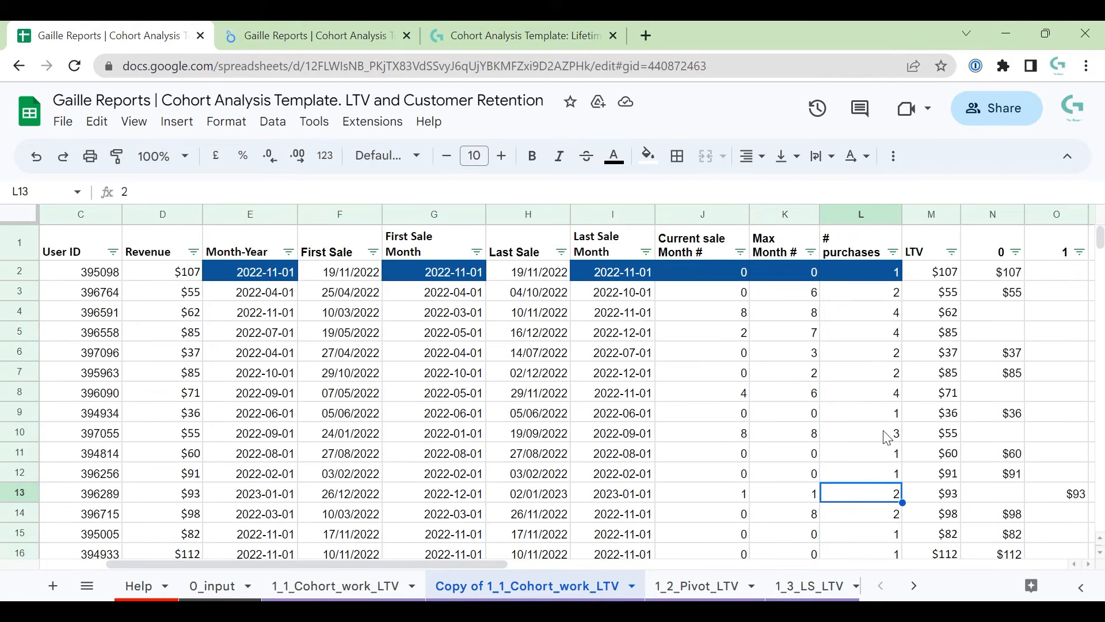
left_click(884, 314)
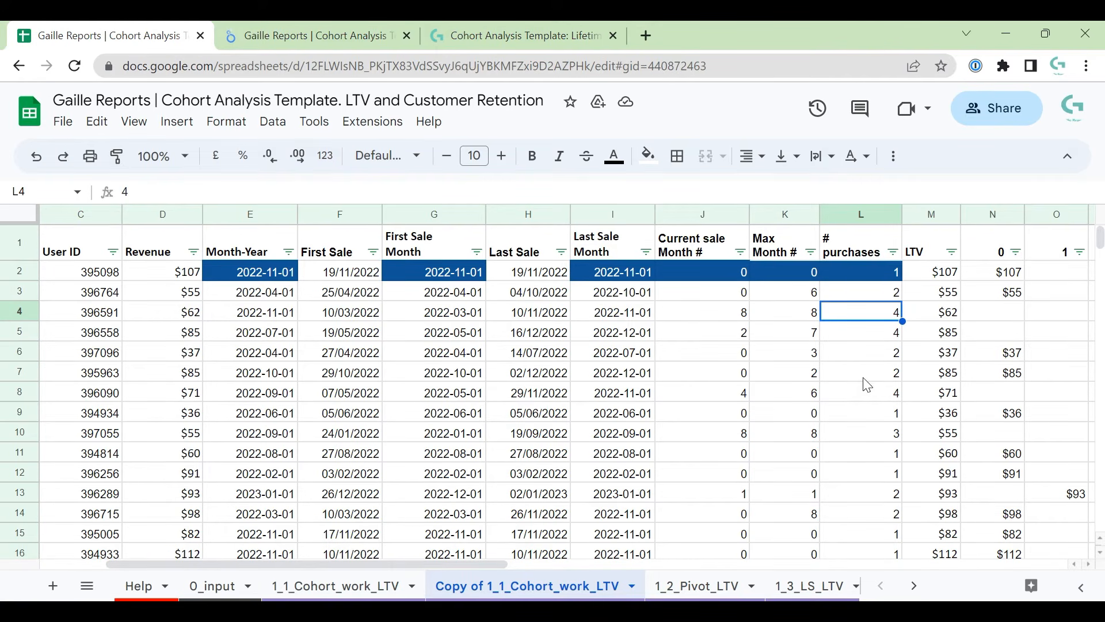
- Select columns J:L to review Current sale Month #, Max Month # and # purchases together
left_click_drag(637, 217, 883, 217)
left_click(811, 288)
left_click_drag(709, 217, 864, 220)
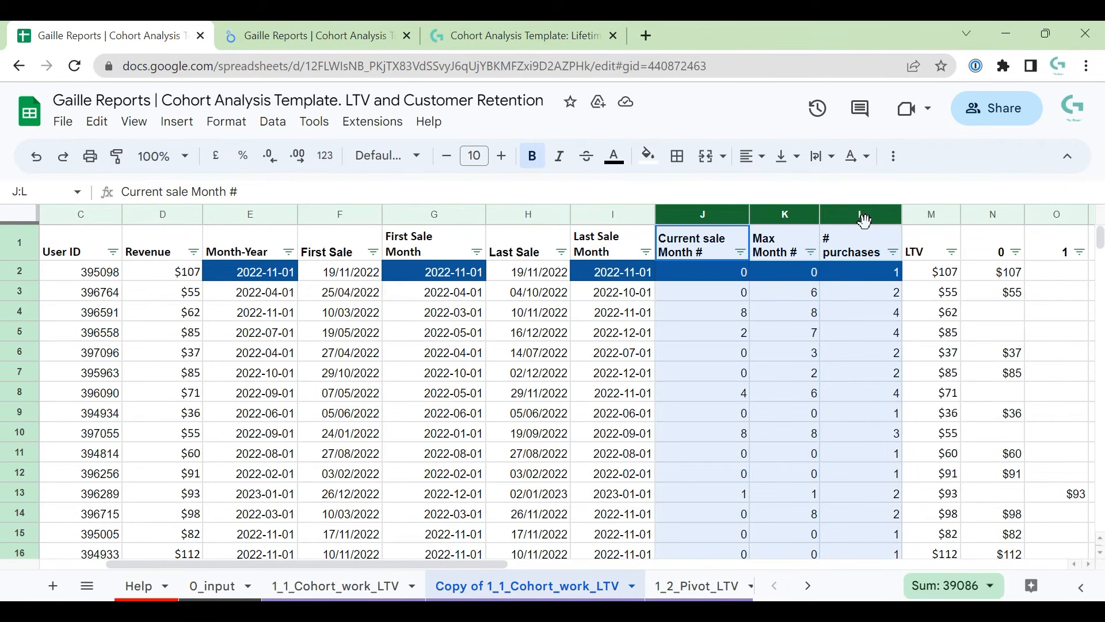
left_click(869, 255)
- Look over the first numbered month columns and examine the MAX(N2:AK2) part of the LTV formula in M2
key("Right")
key("Right")
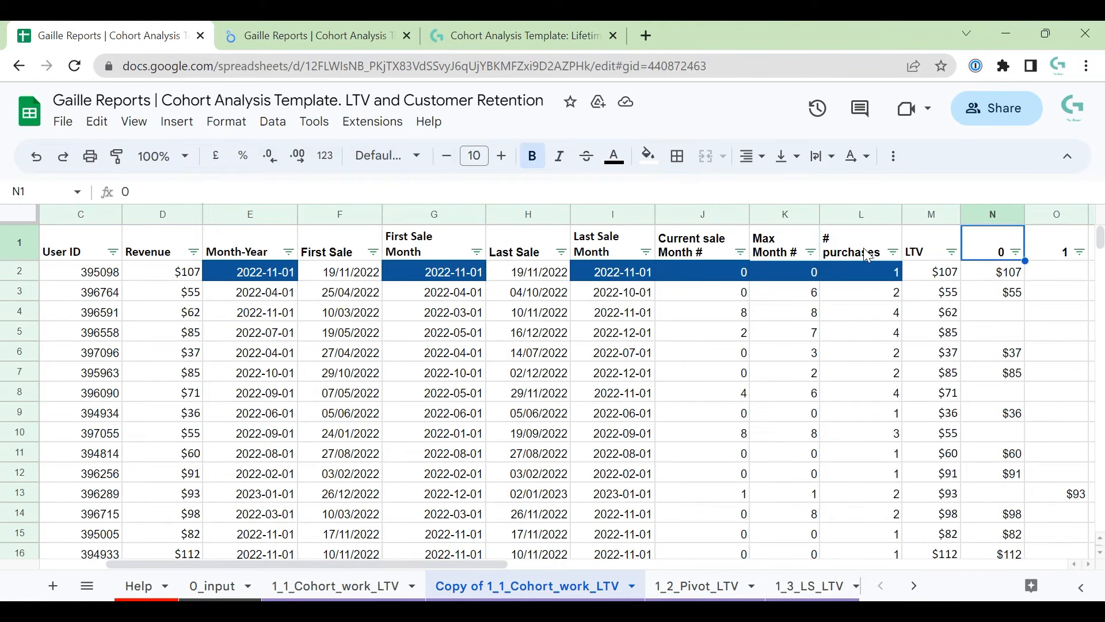
key("Right")
key("Right")
key("Right")
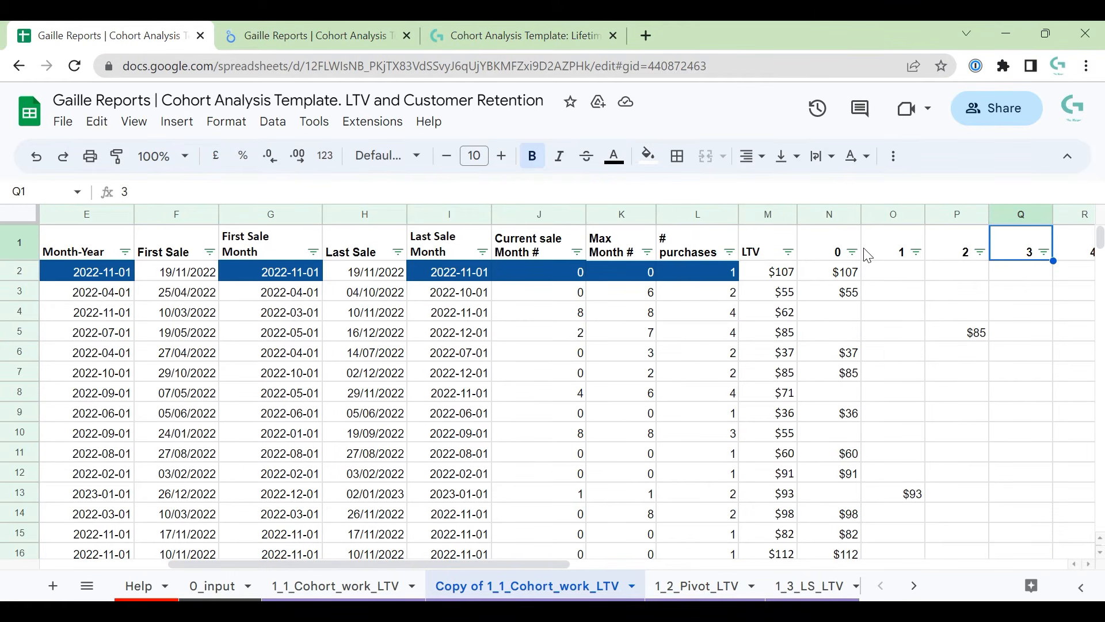
key("Left")
key("Left")
key("Left")
key("Left")
key("Down")
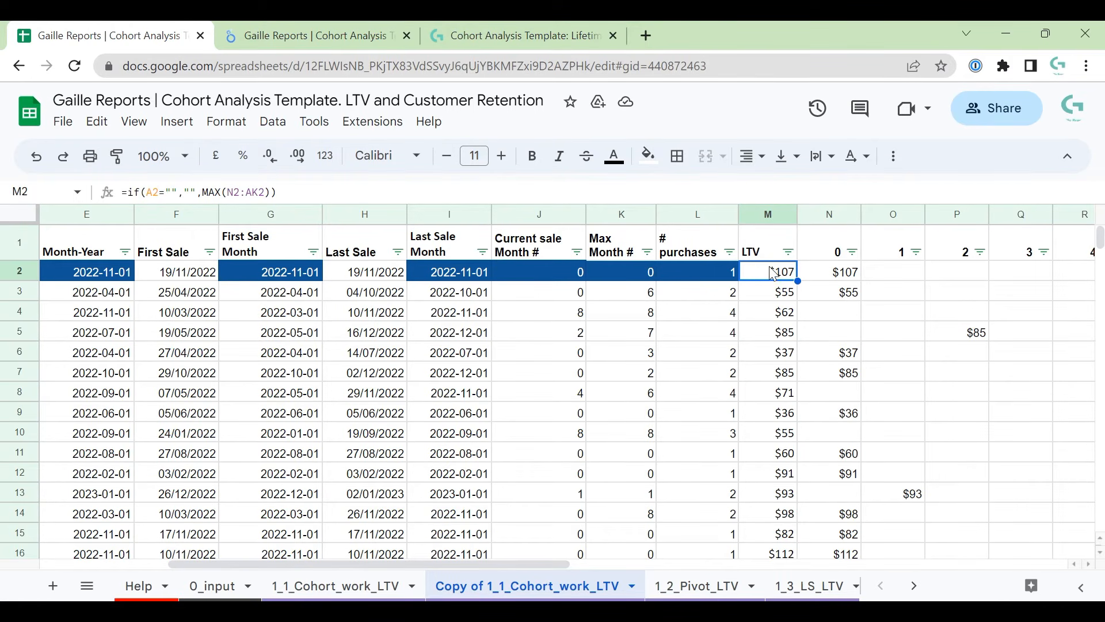
left_click(202, 192)
left_click_drag(202, 191, 271, 192)
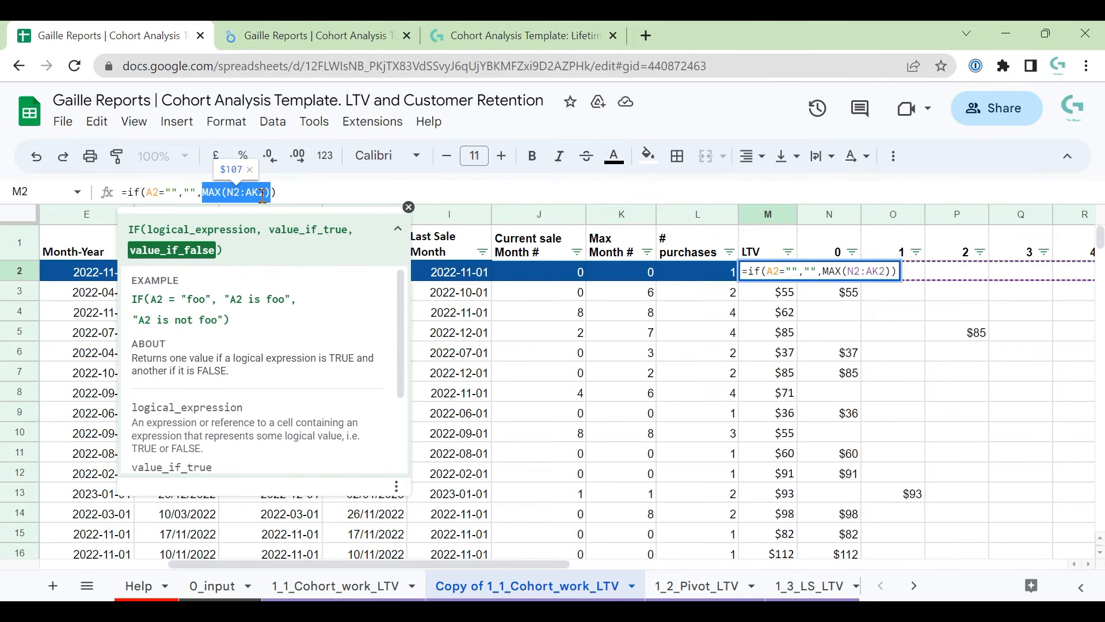
key("Return")
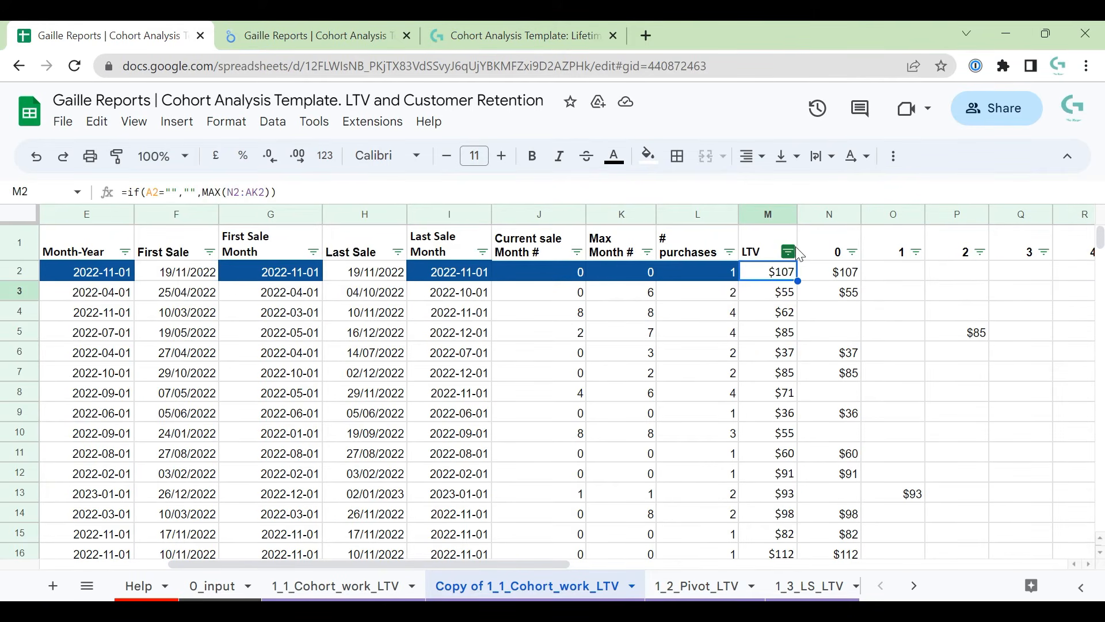
- Select the numbered month columns N:AK to review their full extent, and return to the # purchases header
left_click(817, 242)
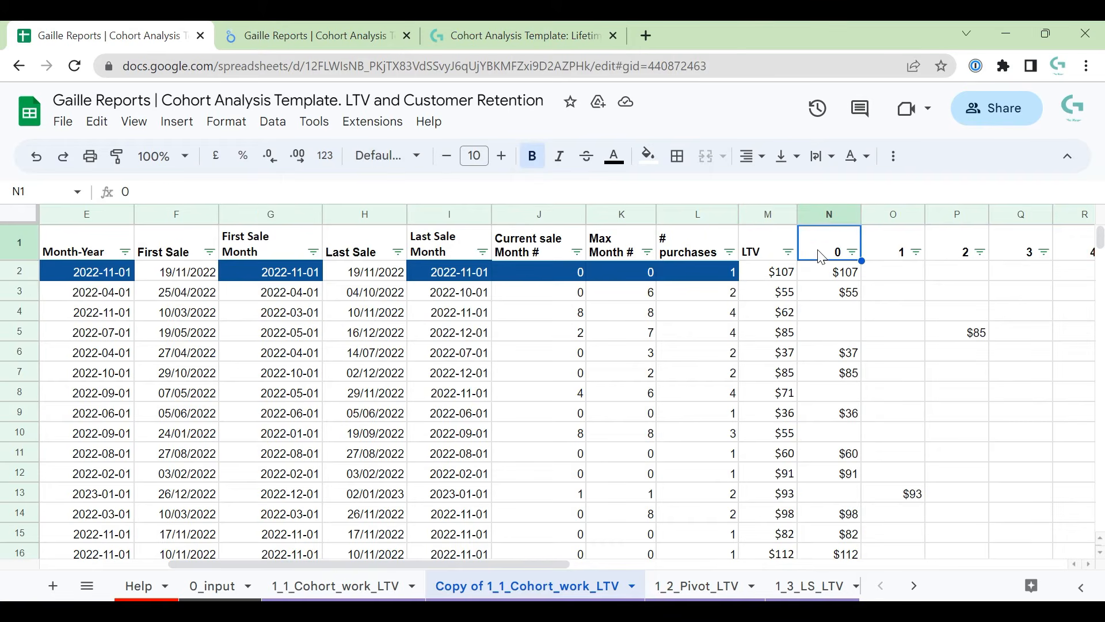
left_click(835, 216)
key("ctrl+shift+Right")
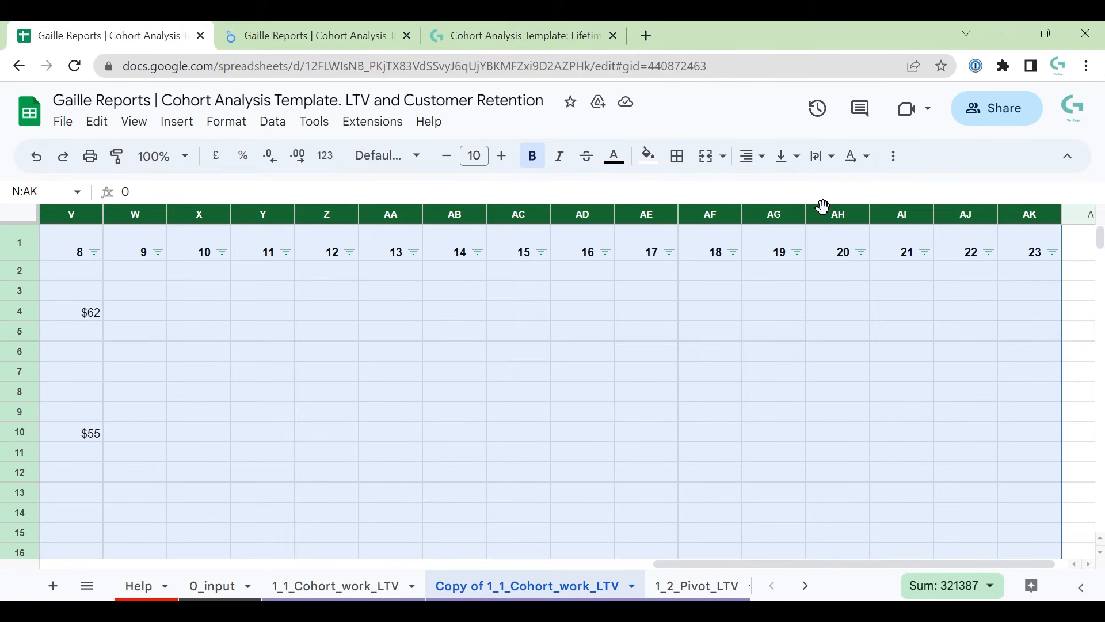
key("Left")
key("Left")
key("Left")
key("Left")
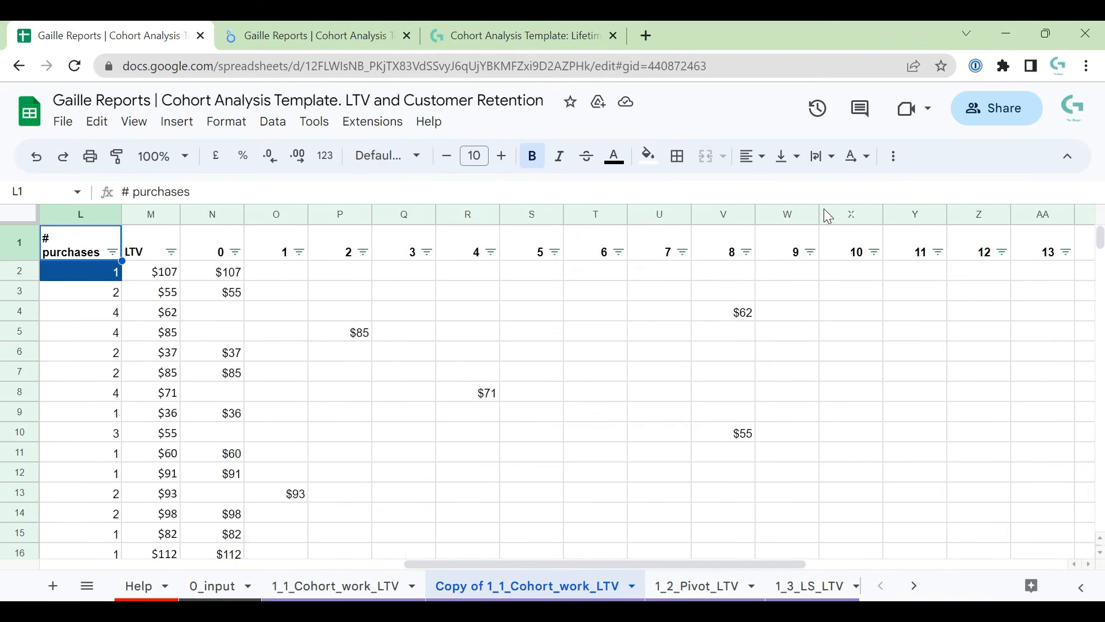
- Look at the month 0 column, and go back along row 2 to the first order's User ID and Revenue
key("Right")
key("Right")
key("Right")
key("Right")
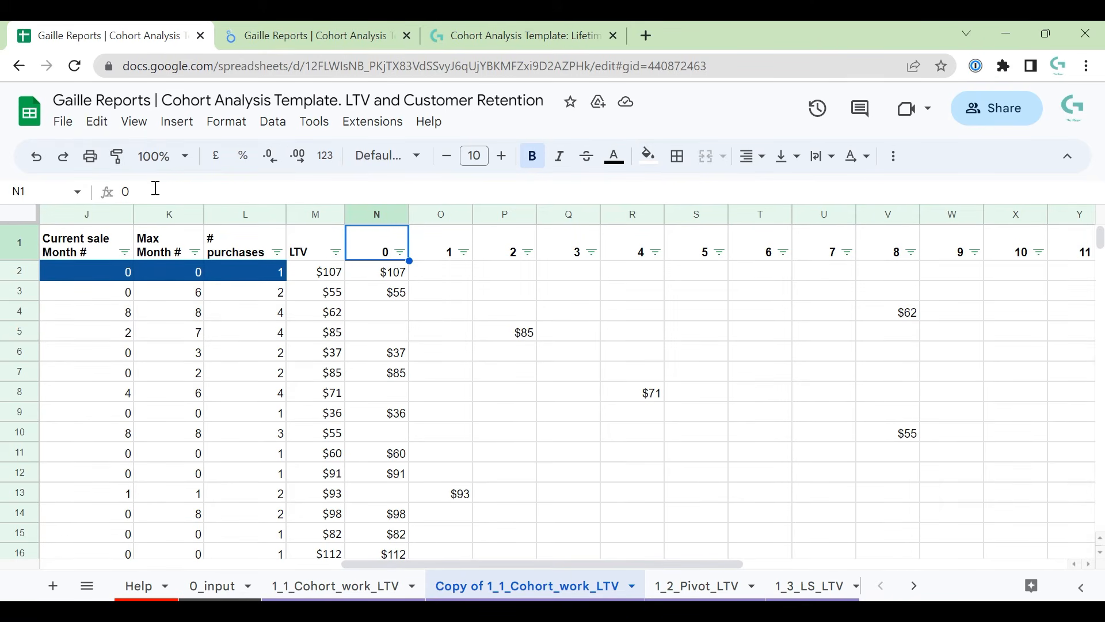
left_click(395, 271)
key("Left")
key("Left")
key("Left")
key("Left")
key("Left")
key("Left")
key("Left")
key("Left")
key("Left")
key("Left")
key("Left")
key("Left")
key("Left")
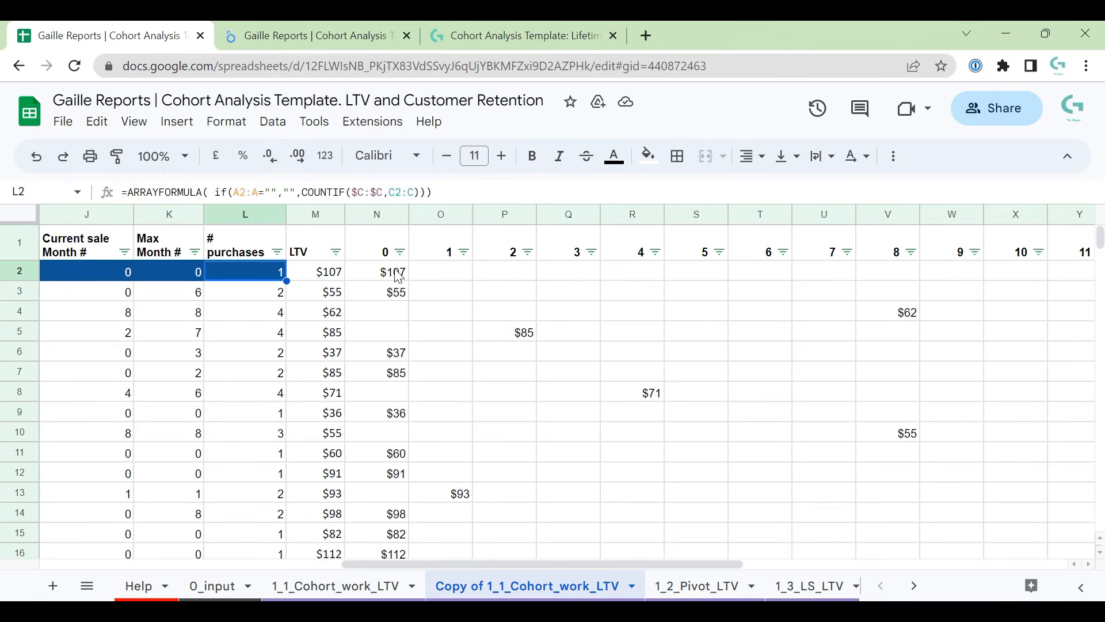
key("Right")
key("Right")
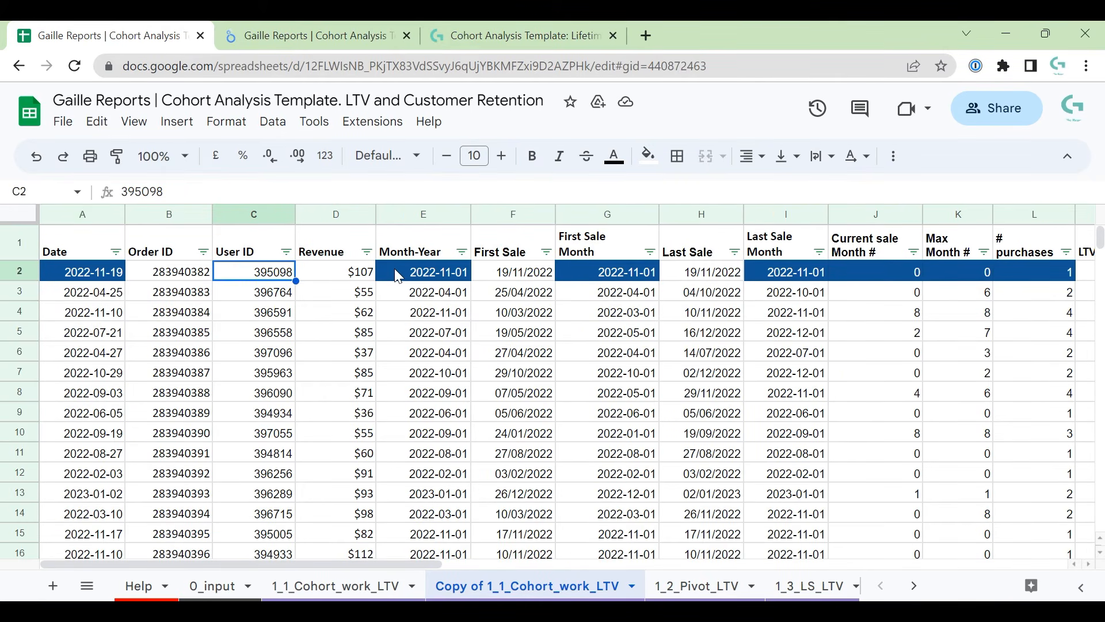
key("Right")
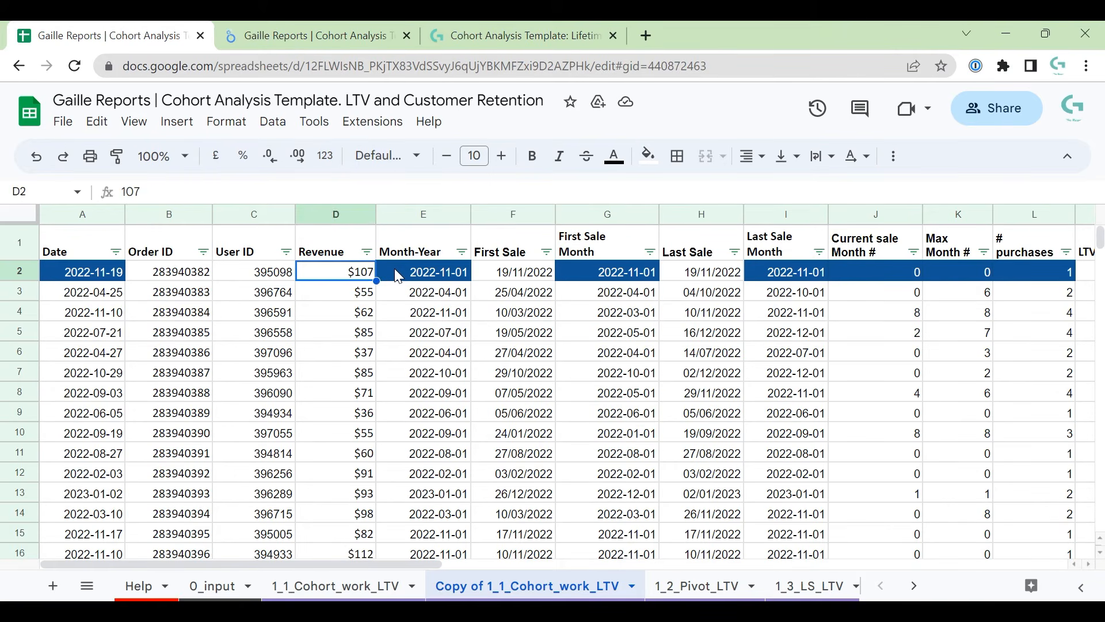
- Follow row 2 through # purchases and Current sale Month #, and bring up the formula in N2 under month 0
key("Right")
key("Right")
key("Right")
key("Right")
key("Right")
key("Right")
key("Right")
key("Right")
key("Right")
key("Left")
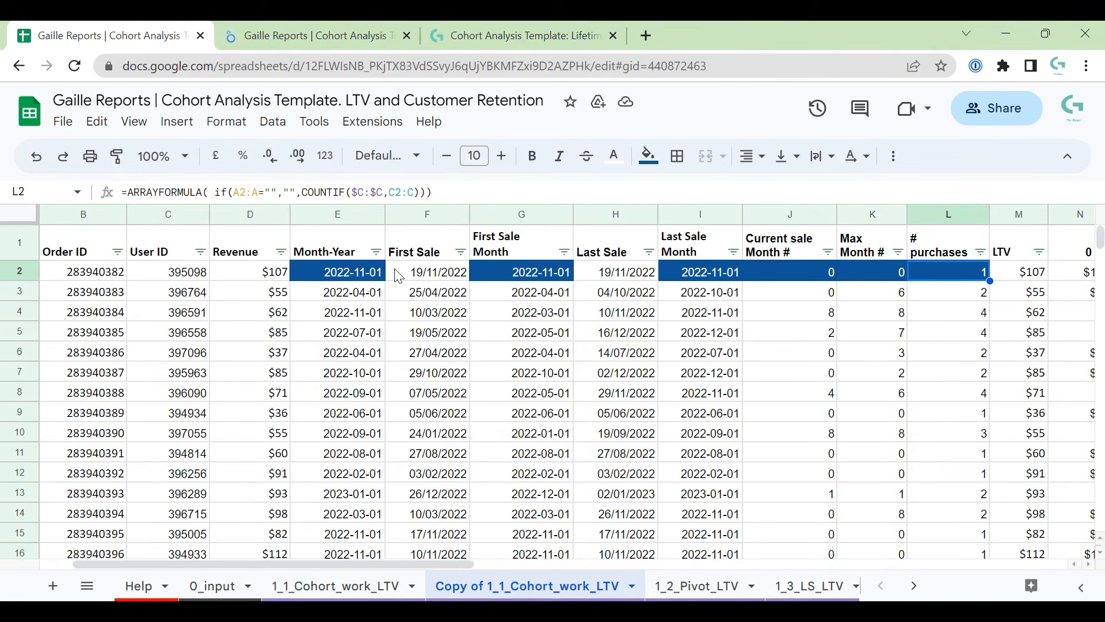
key("Left")
key("Left")
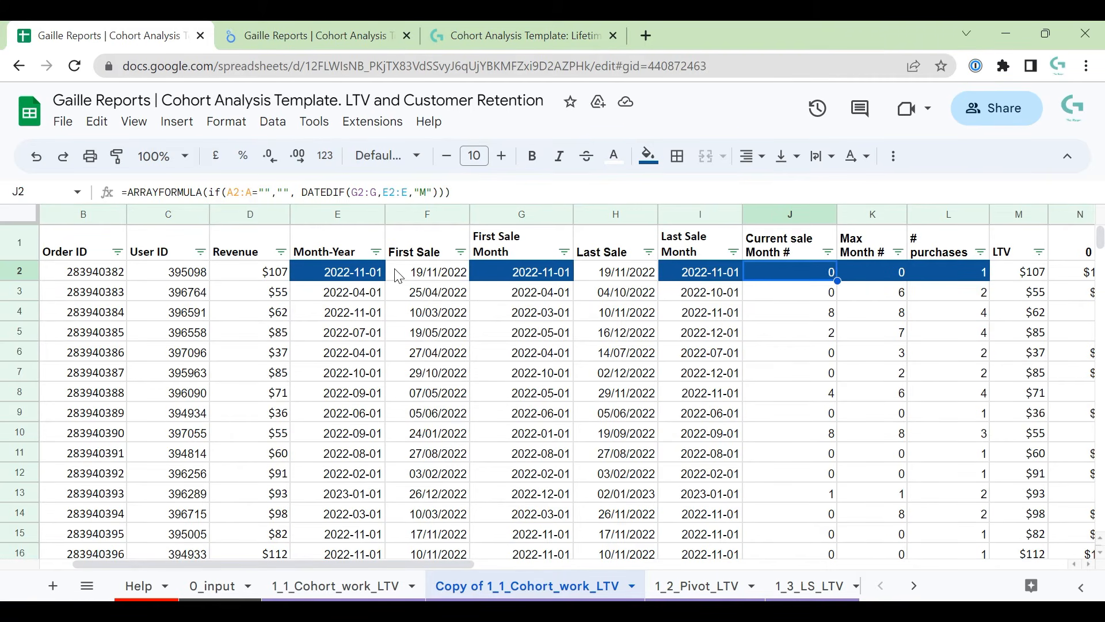
key("Right")
key("Right")
key("Right")
key("Right")
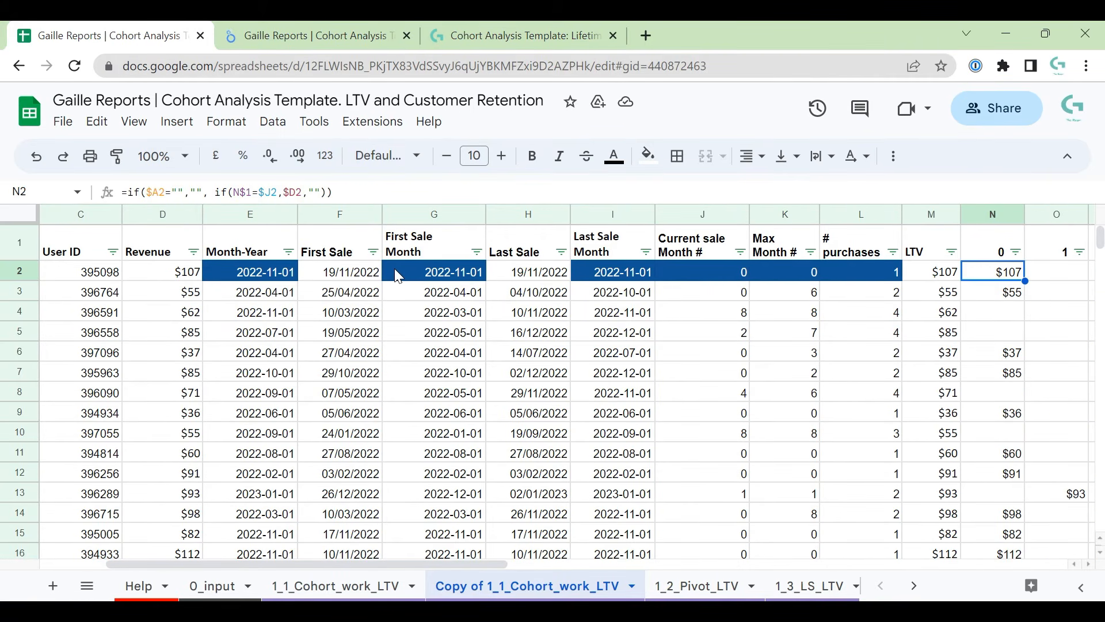
- Remove the outer $A2="" check from the formula in N2, leaving =if(N$1=$J2,$D2,"")
left_click(218, 192)
left_click_drag(215, 192, 331, 191)
key("Escape")
left_click(385, 186)
key("BackSpace")
key("Left")
key("Left")
key("Left")
key("Left")
key("Left")
key("Left")
key("Left")
key("Left")
key("Left")
key("Left")
key("Left")
key("Left")
key("Left")
key("Left")
key("Left")
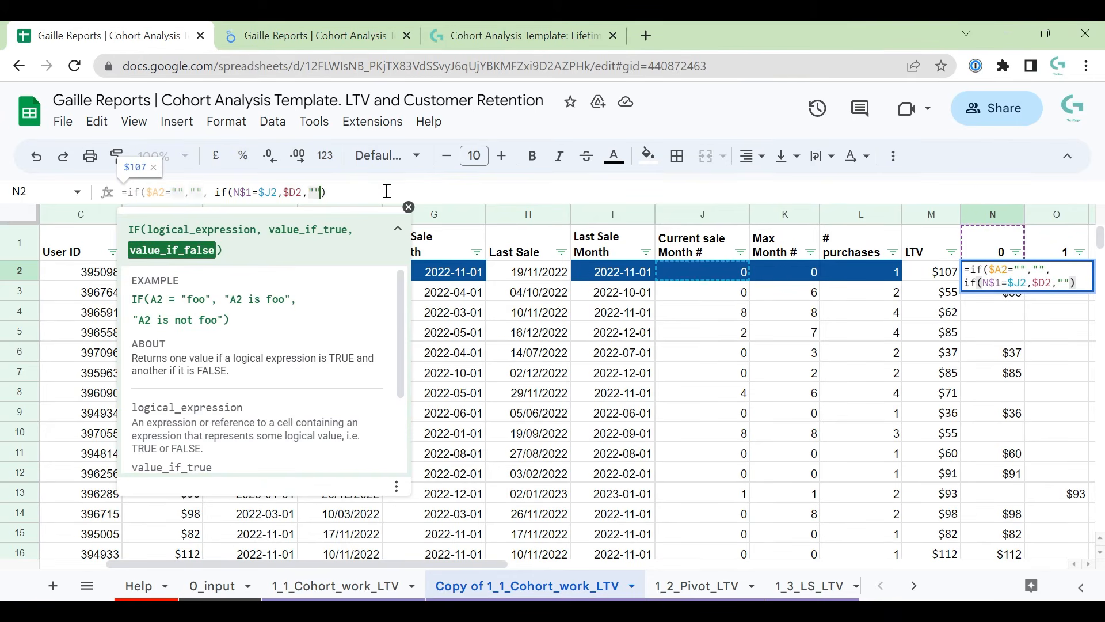
key("Left")
key("Left")
key("Left")
key("shift+Home")
key("shift+Right")
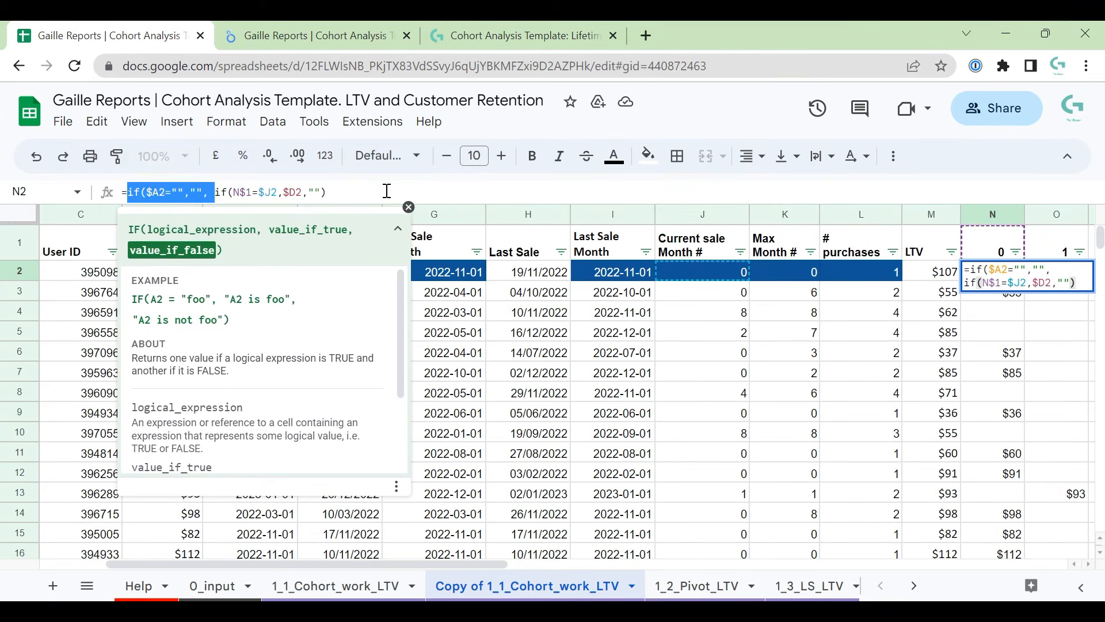
key("BackSpace")
key("Return")
key("Up")
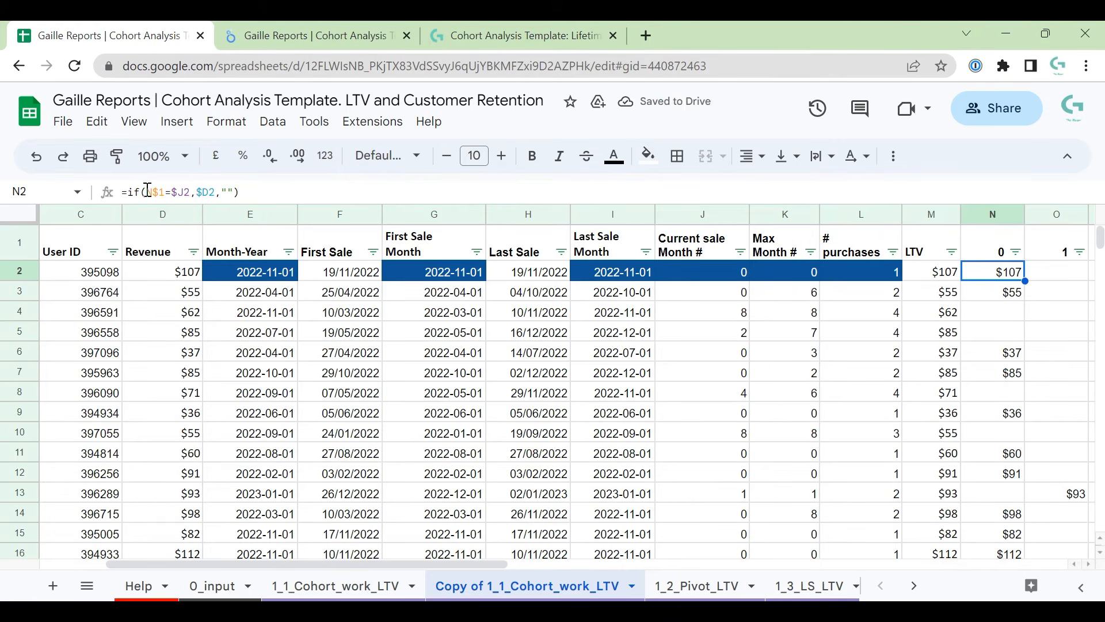
- Examine the N$1=$J2 condition in N2 against Current sale Month # in J2 and the month header in N1
left_click_drag(147, 191, 171, 192)
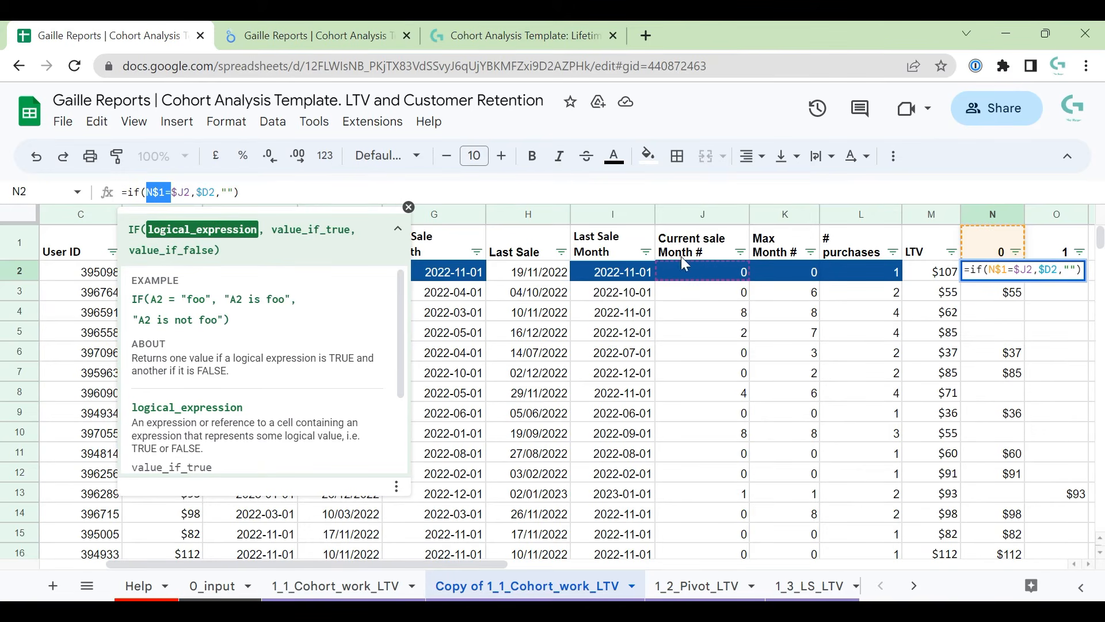
left_click(708, 276)
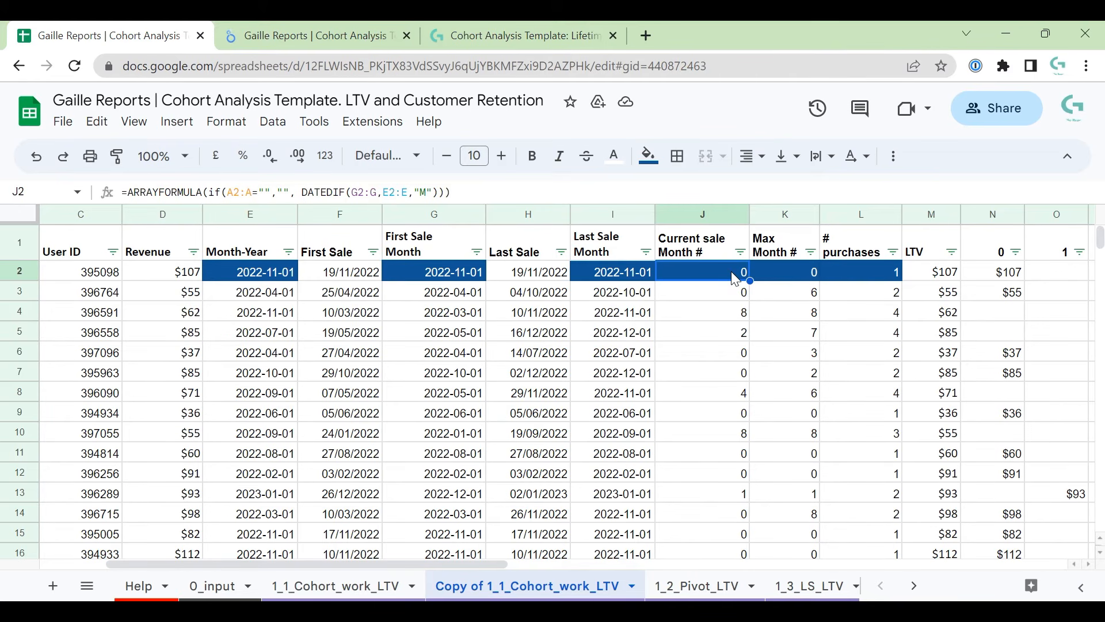
left_click(1008, 255)
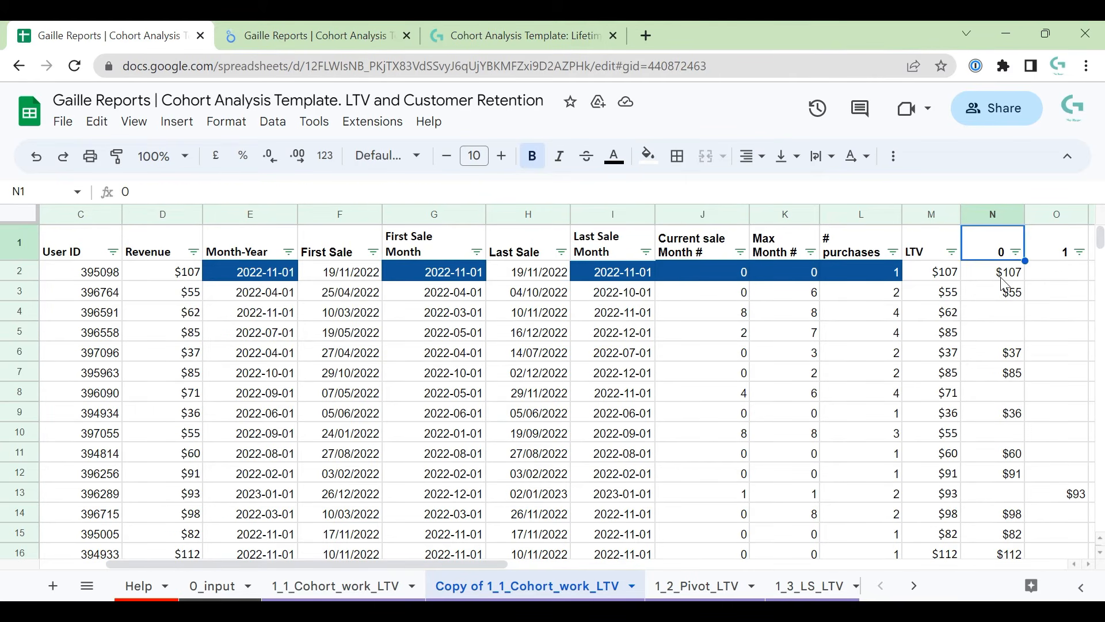
left_click(1003, 277)
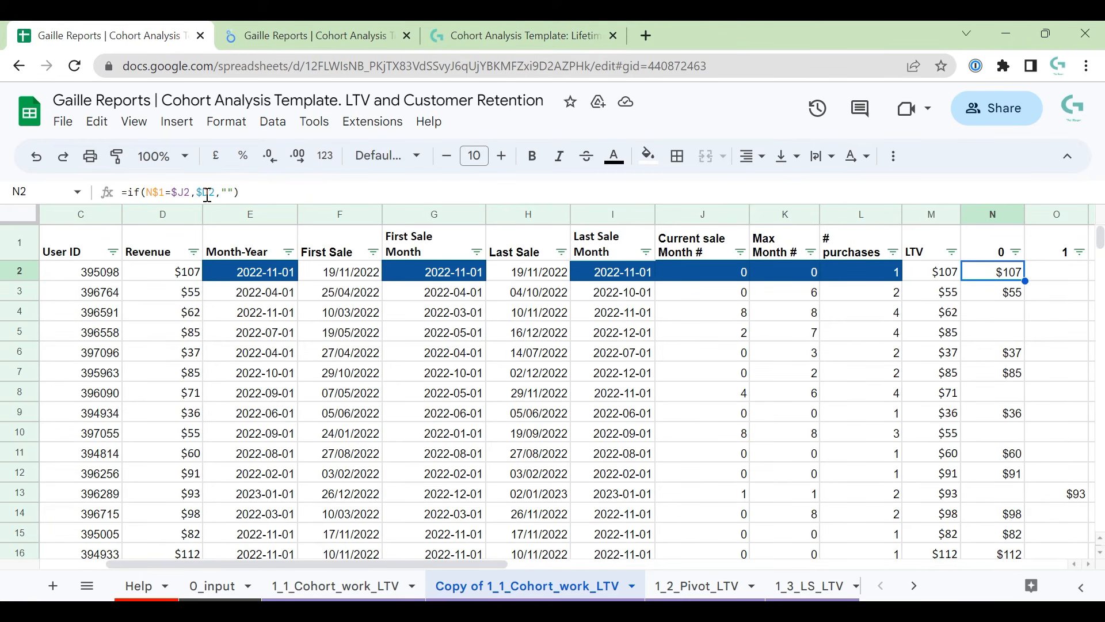
- Trace the $D2 argument of N2 to the Revenue cell, and recheck how N1 and J2 decide whether it is returned
left_click_drag(215, 193, 195, 193)
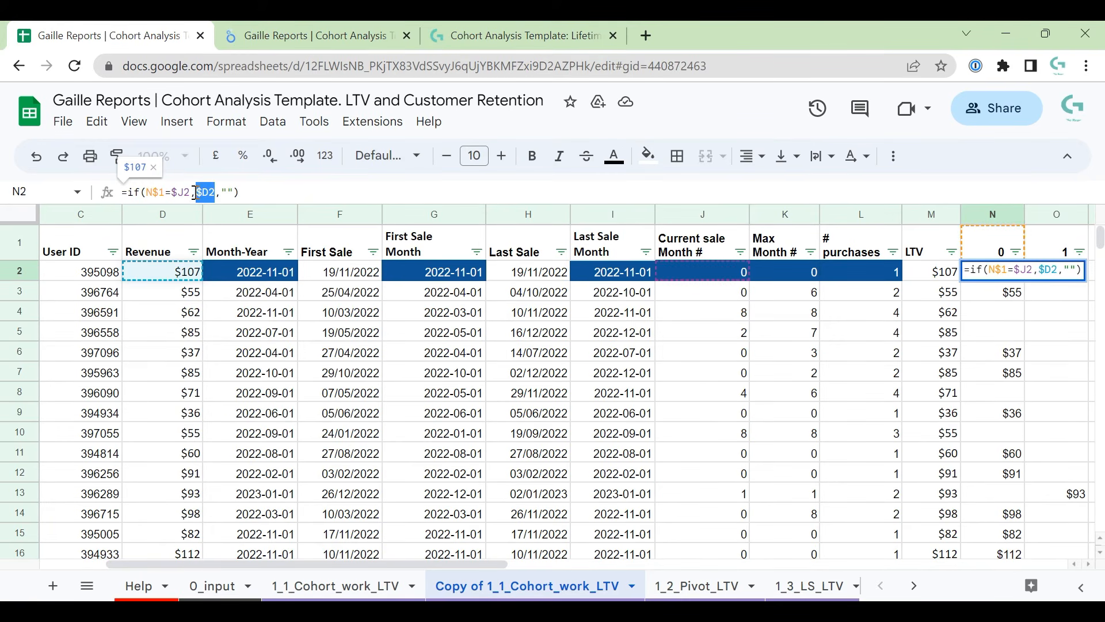
key("Escape")
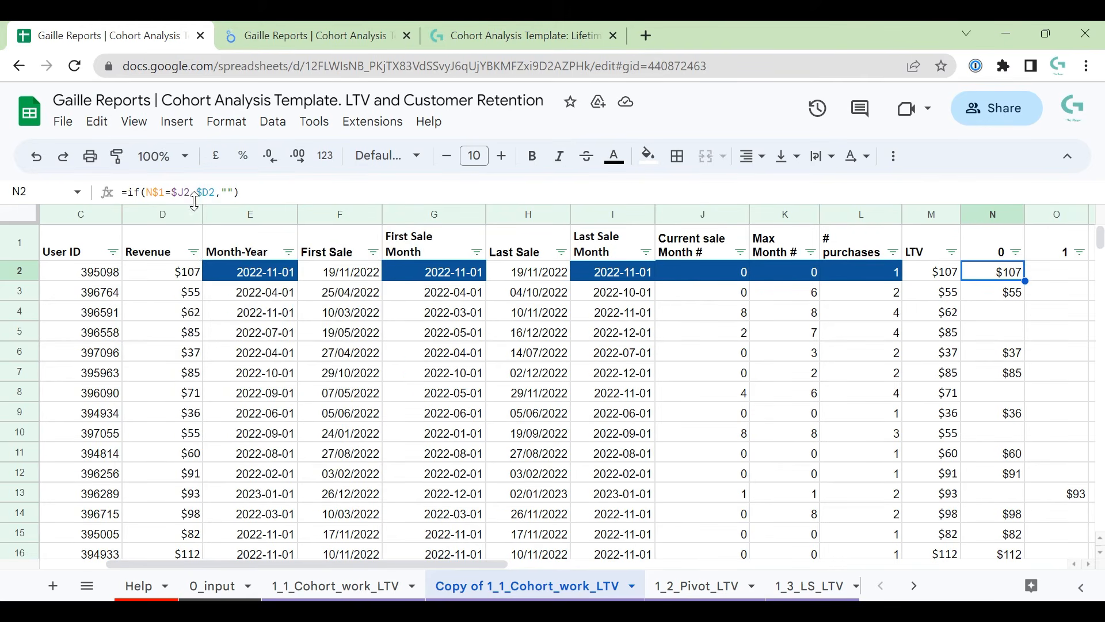
left_click(192, 276)
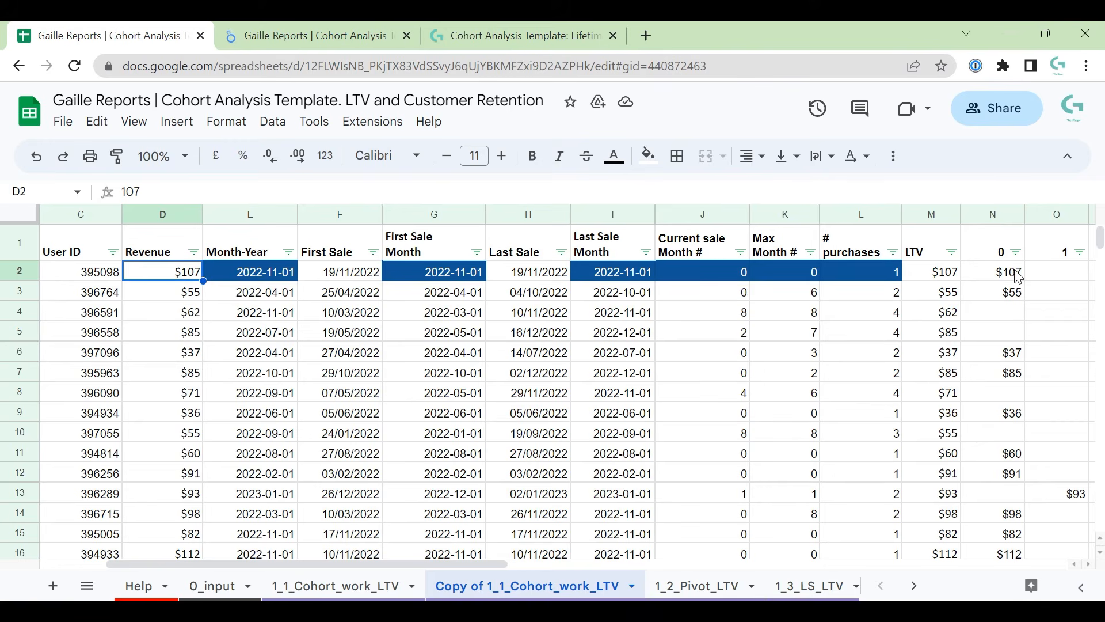
left_click(1004, 252)
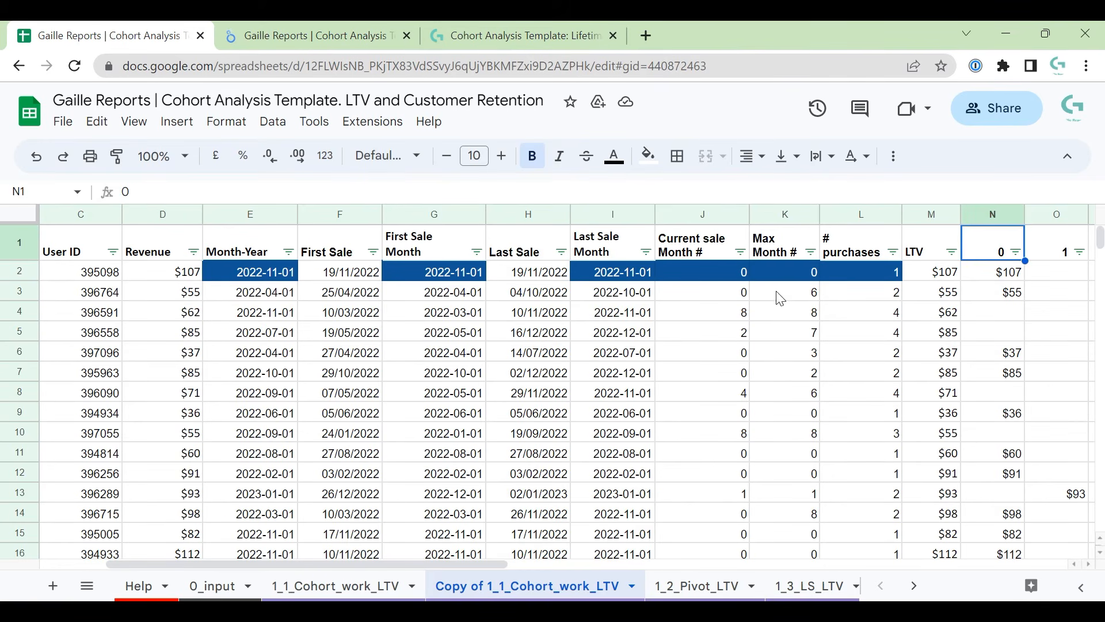
left_click(737, 279)
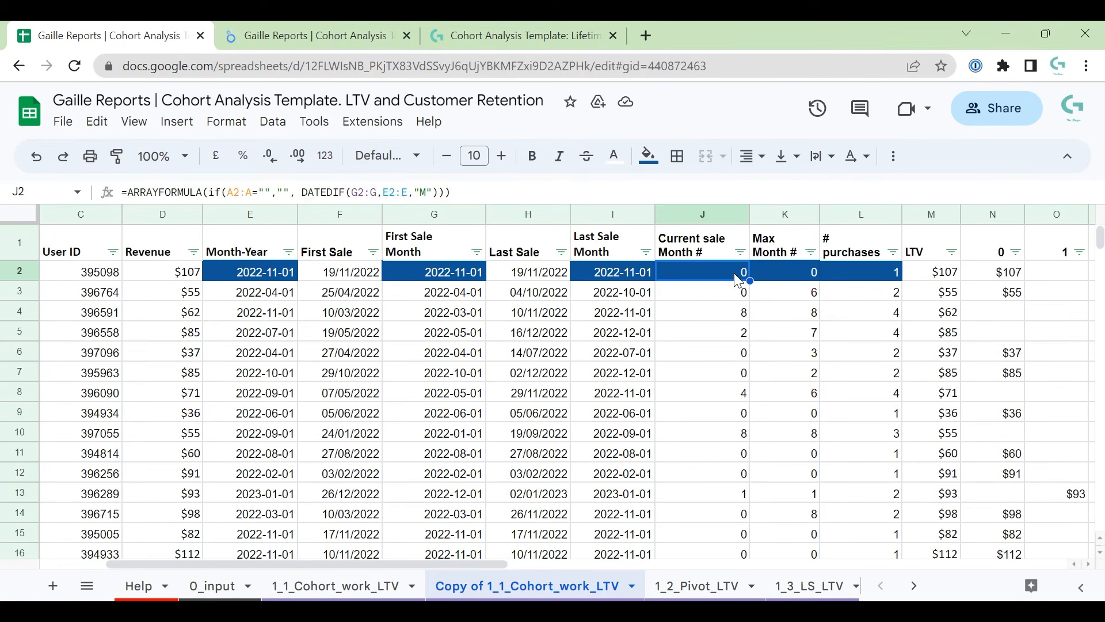
left_click(156, 273)
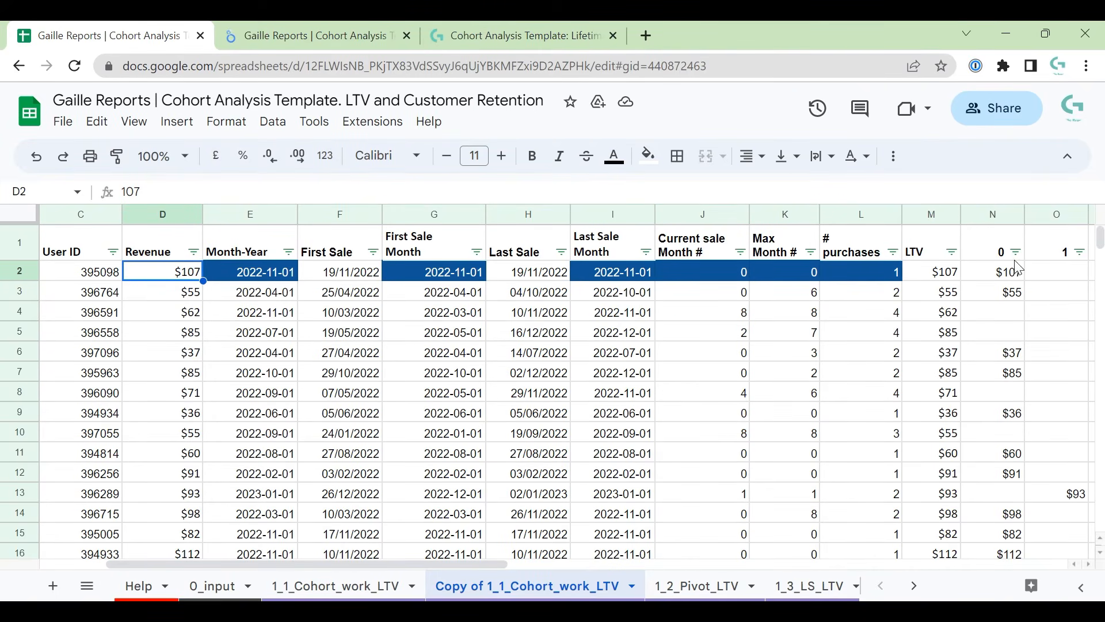
left_click(1011, 282)
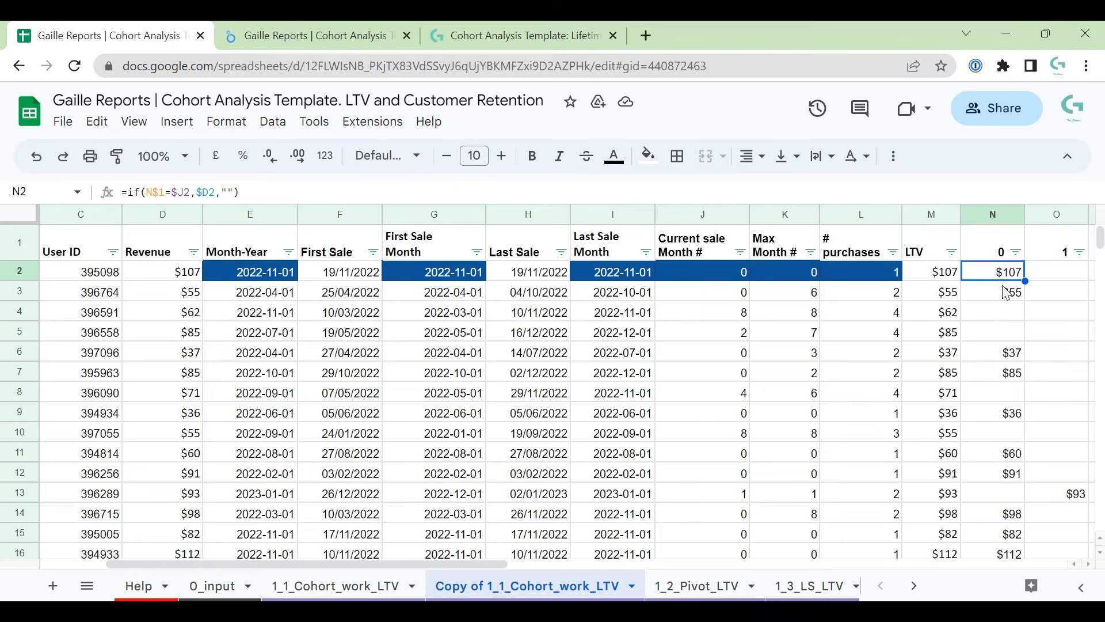
- Examine the $A3="" check in N3, and copy that cell's formula into N2 to restore the blank-date check
left_click(1004, 289)
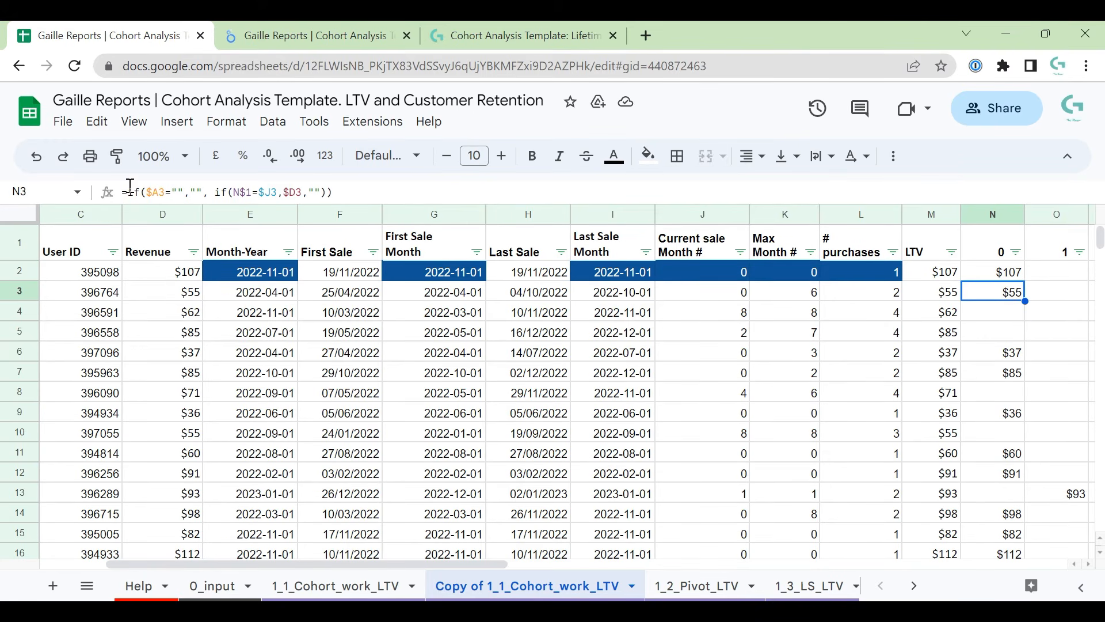
left_click_drag(147, 192, 171, 191)
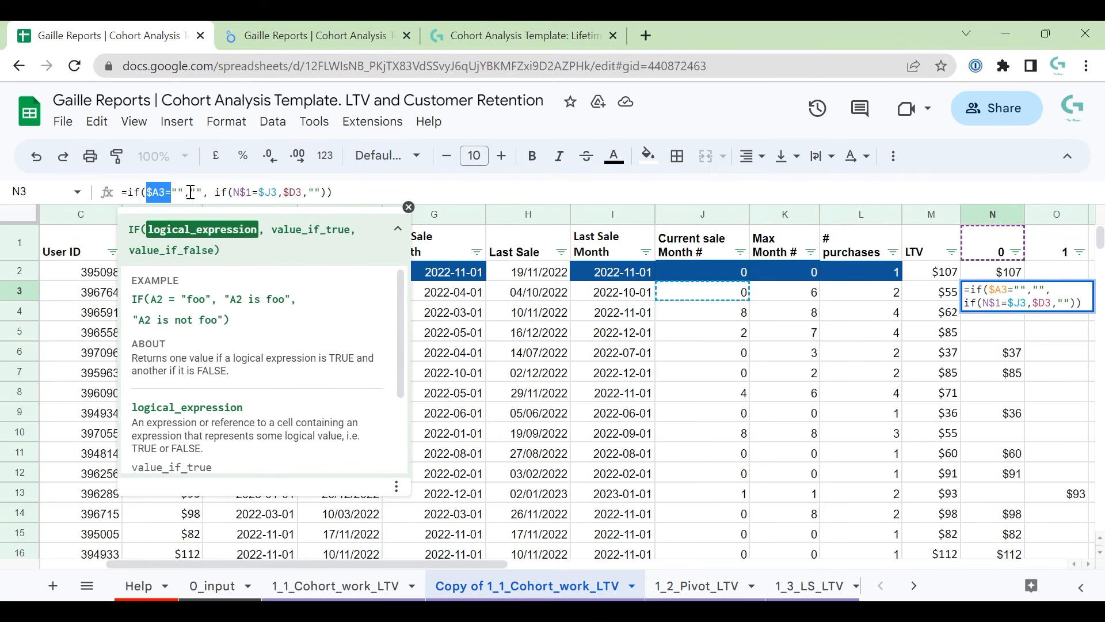
left_click(200, 192)
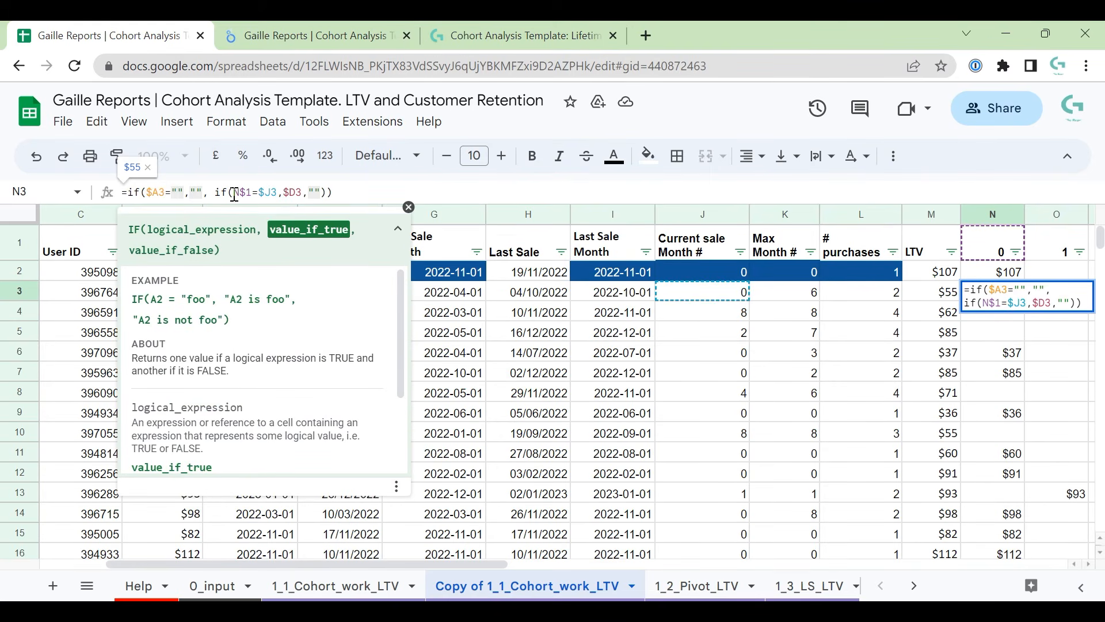
key("Escape")
key("ctrl+c")
key("Up")
key("ctrl+v")
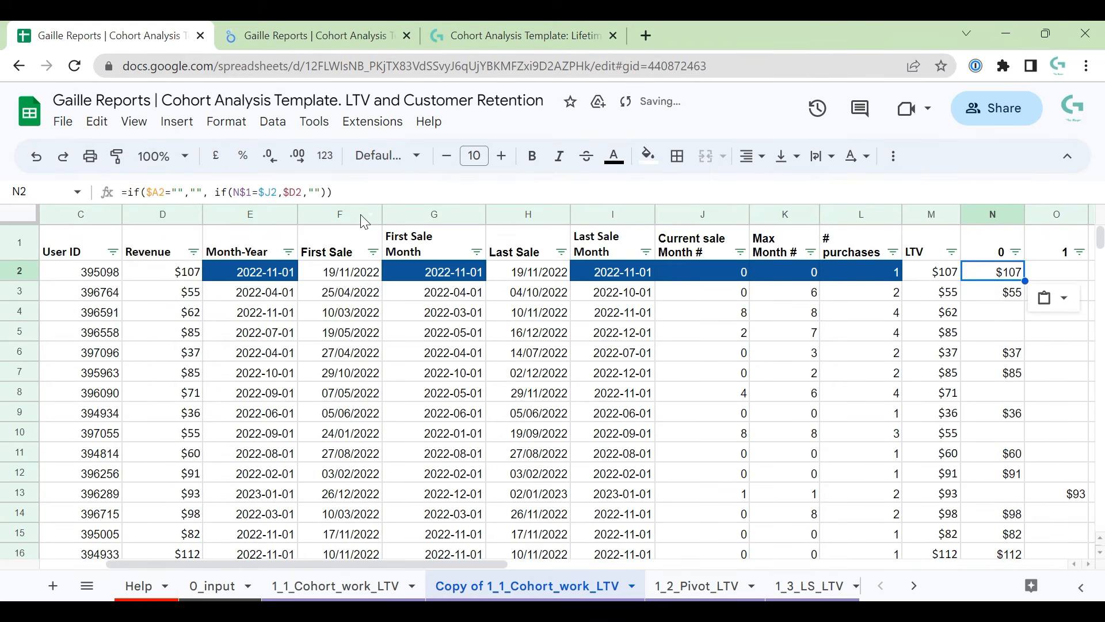
- Look through the row 2 formulas across the numbered month columns to see how the header reference shifts
key("Right")
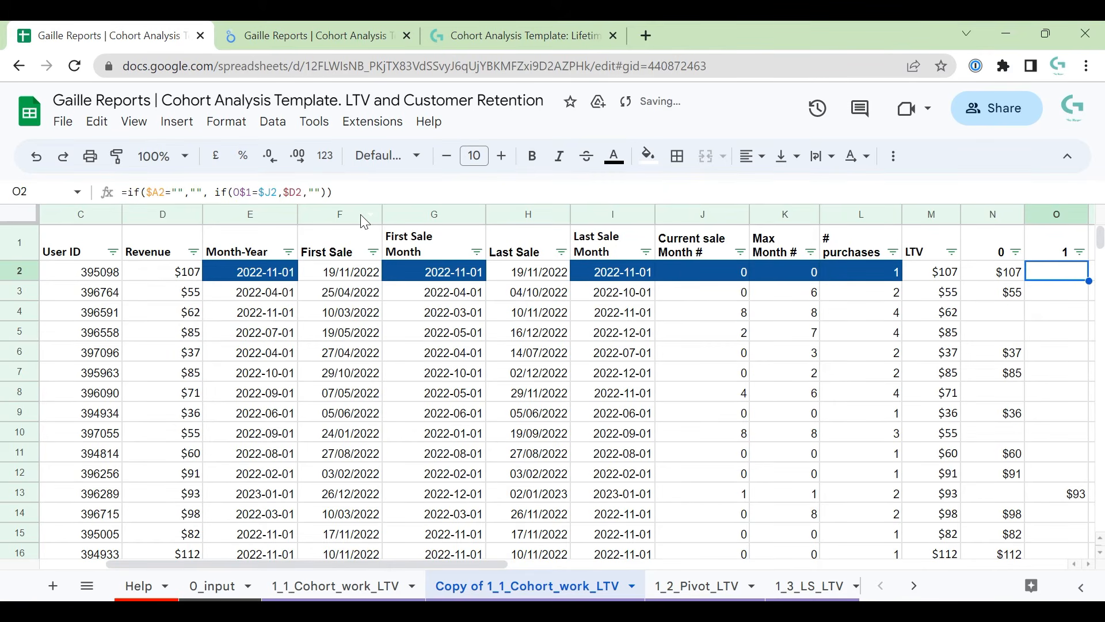
key("Right")
key("Right")
key("Right")
key("Right")
key("Right")
key("Right")
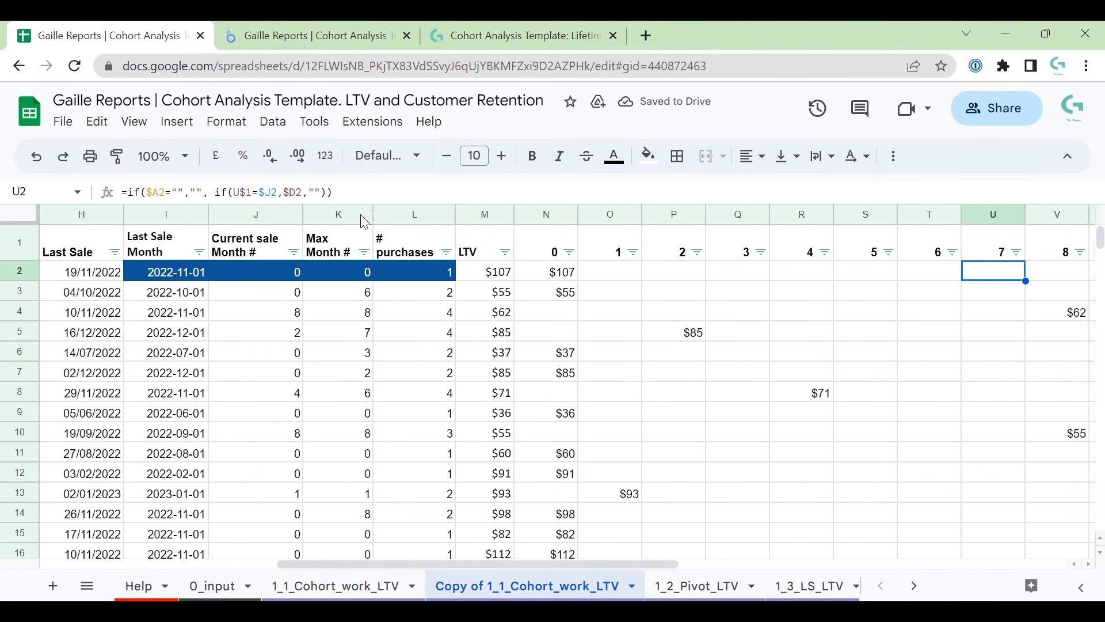
key("Right")
key("Right")
key("Right")
key("Right")
key("Right")
key("Right")
key("Right")
key("Right")
key("Right")
key("Left")
key("Left")
key("Left")
key("Left")
key("Left")
key("Left")
key("Left")
key("Left")
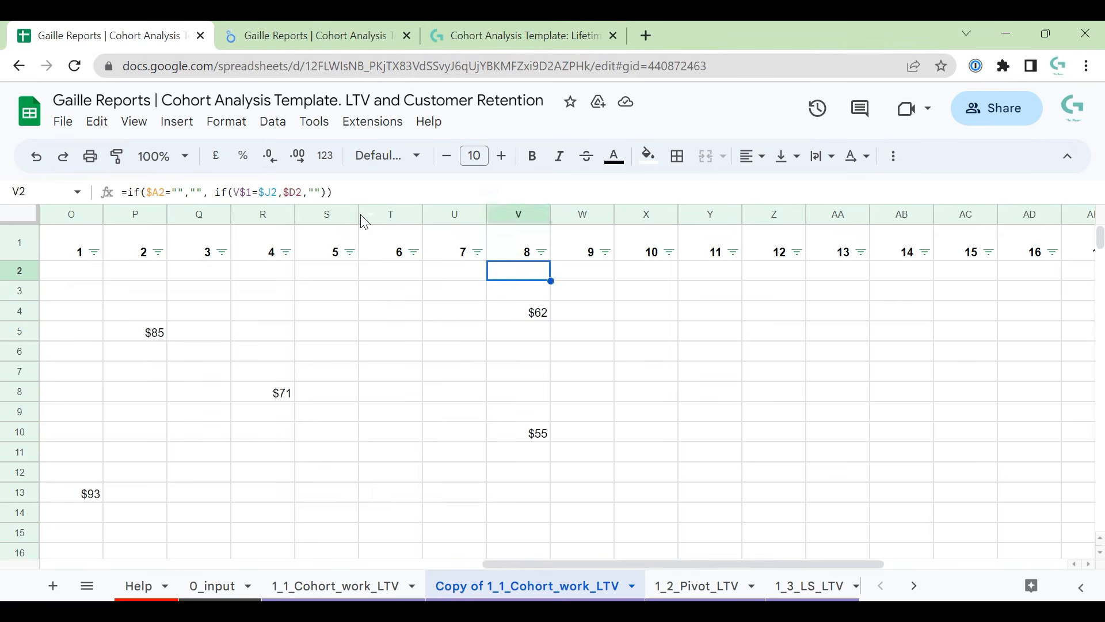
- Return to column O and compare the month header in O1 with the O$1=$J2 condition in O2
key("Left")
key("Left")
key("Left")
key("Left")
key("Left")
key("Left")
key("Left")
key("Left")
key("Left")
key("Left")
key("Left")
key("Left")
key("Left")
key("Left")
key("Right")
key("Right")
key("Right")
key("Right")
key("Right")
key("Right")
key("Right")
key("Up")
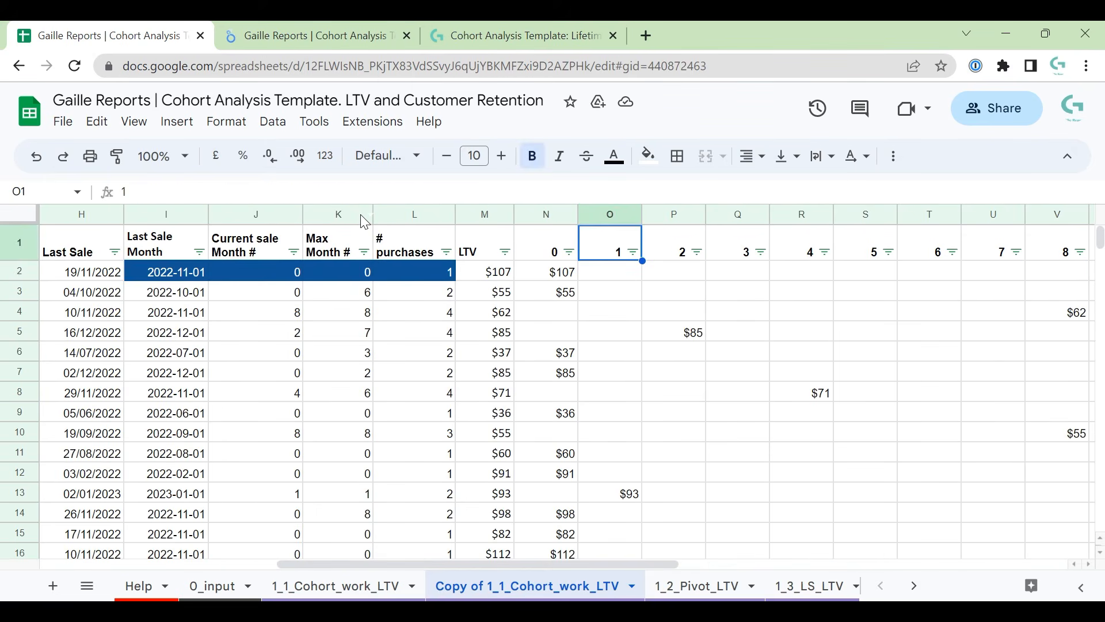
key("Down")
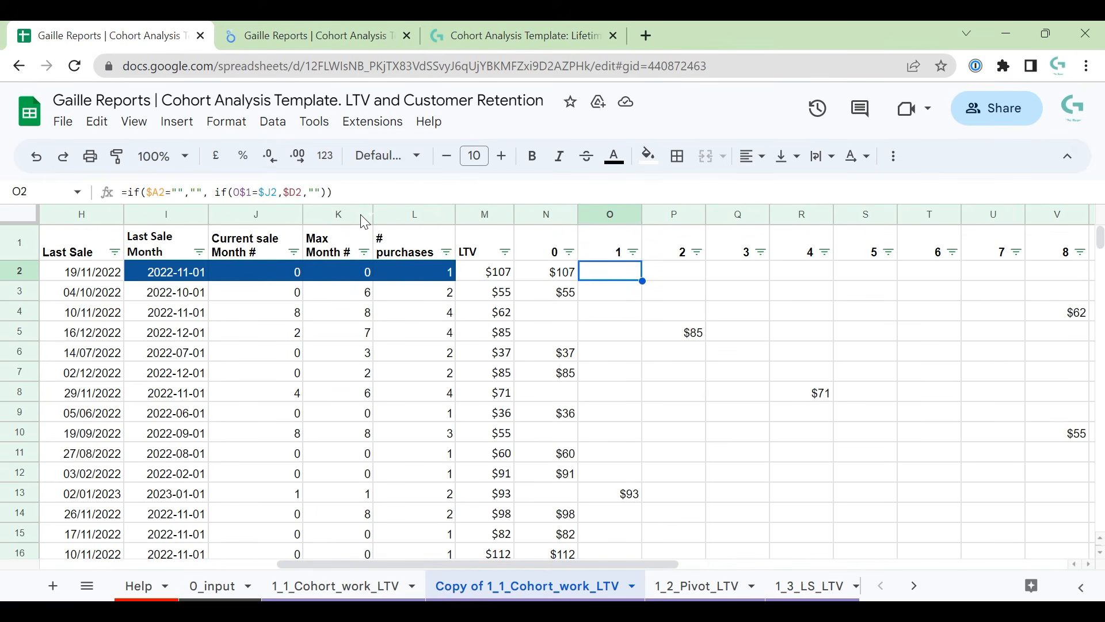
key("Up")
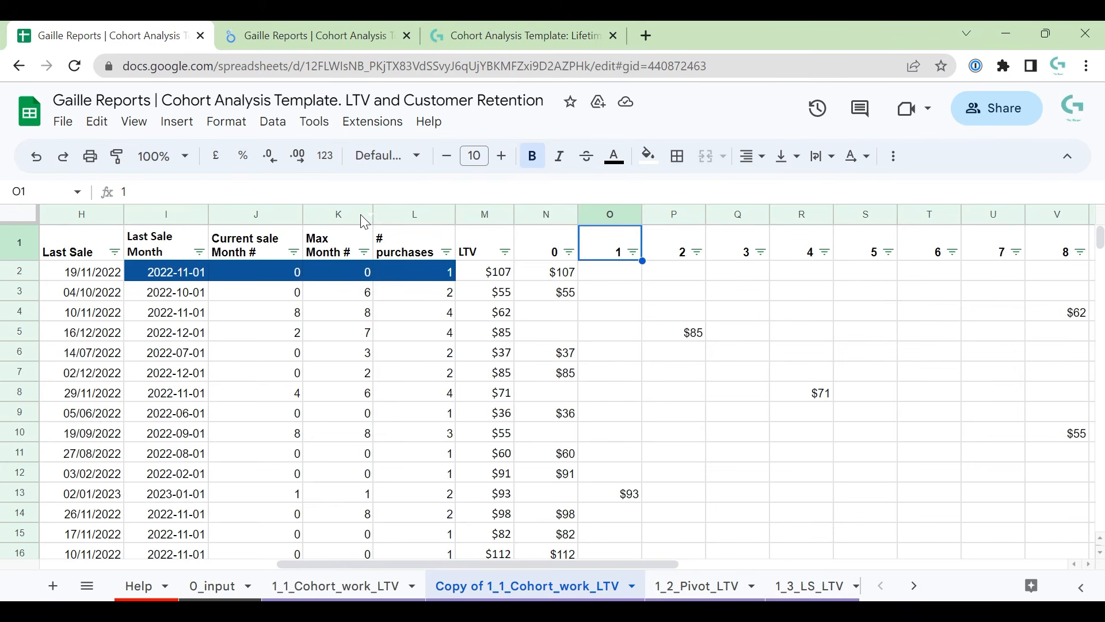
key("Down")
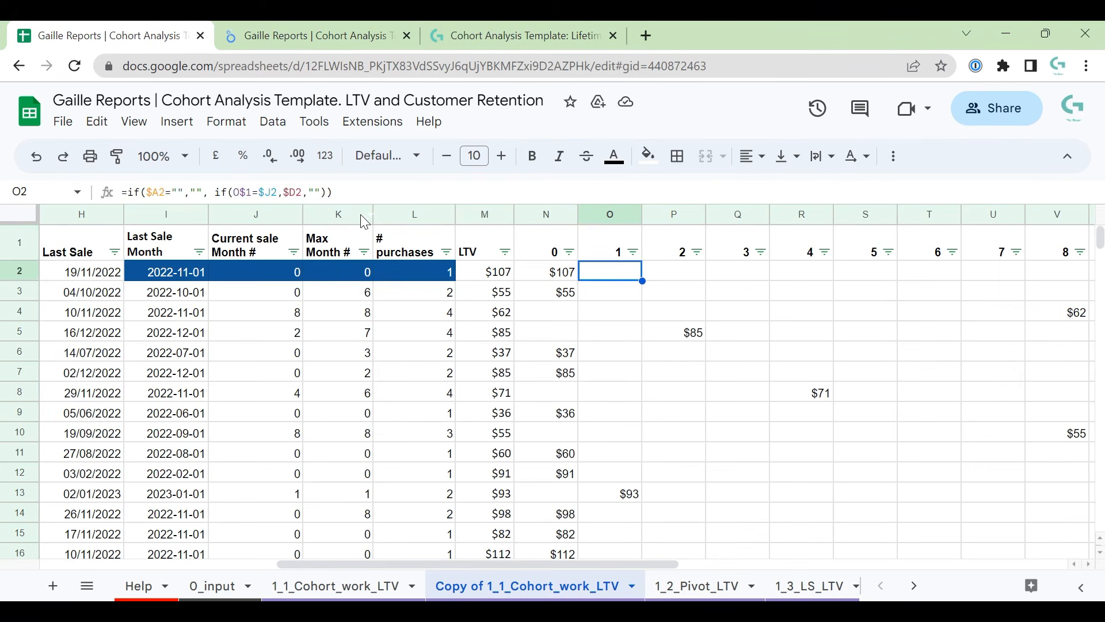
- Go down column O to the month 1 revenue in row 13, and trace that order back to its Date and User ID
key("Down")
key("Down")
key("Down")
key("Down")
key("Down")
key("Down")
key("Down")
key("Down")
key("Down")
key("Down")
key("Down")
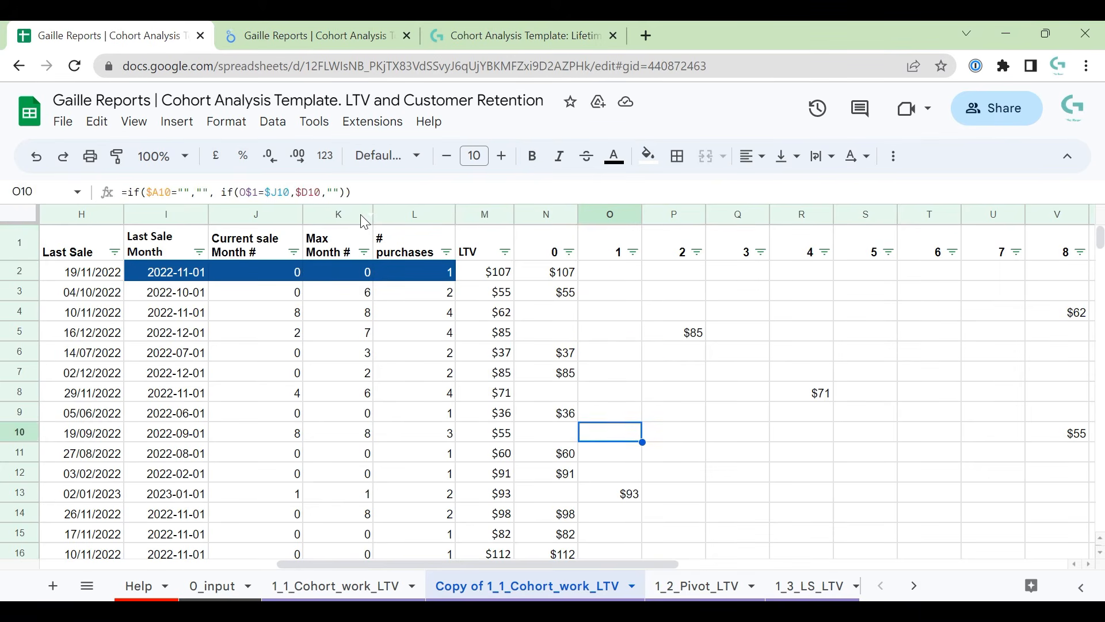
key("Left")
key("Left")
key("Left")
key("Left")
key("Left")
key("Left")
key("Left")
key("Left")
key("Left")
key("Left")
key("Left")
key("Left")
key("Left")
key("Left")
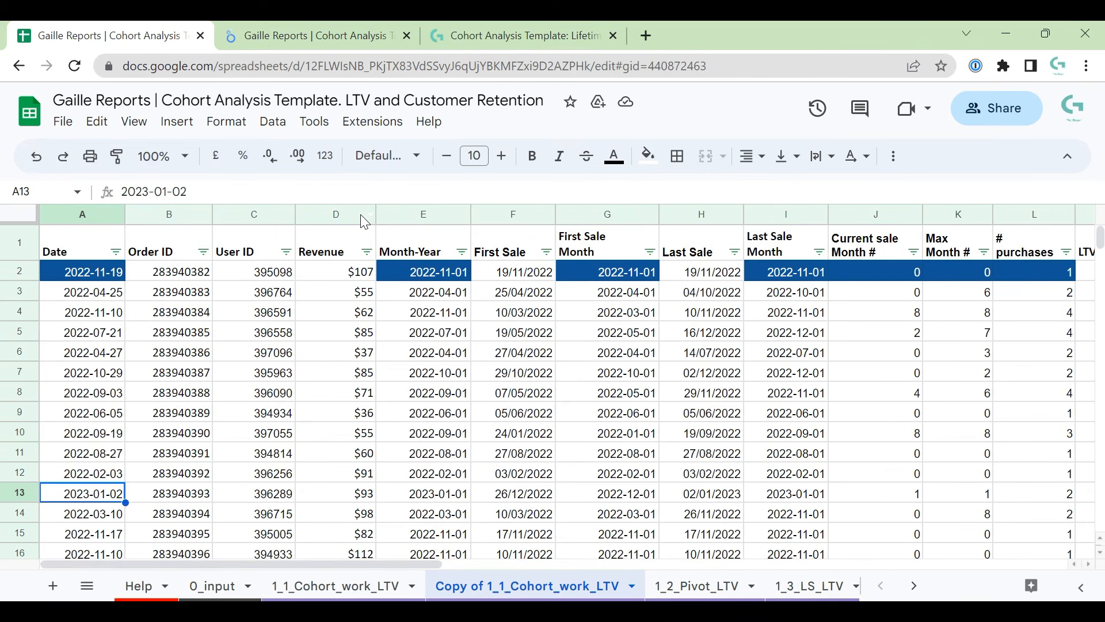
key("Right")
key("Right")
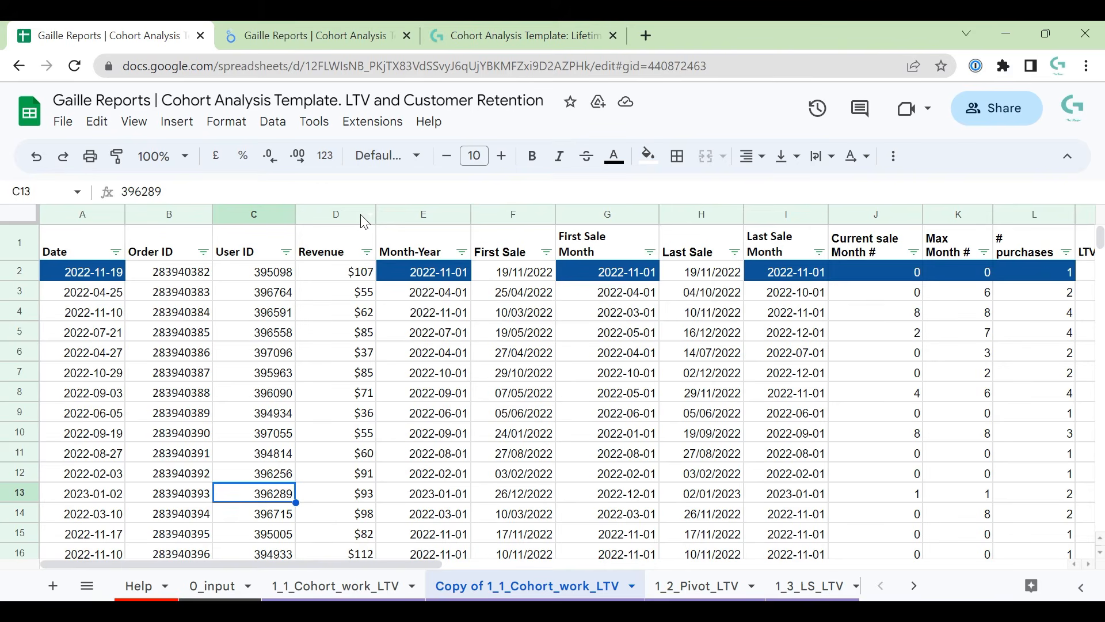
- Compare the User ID, Revenue and Month-Year of the order in row 13 with its First Sale date
key("Right")
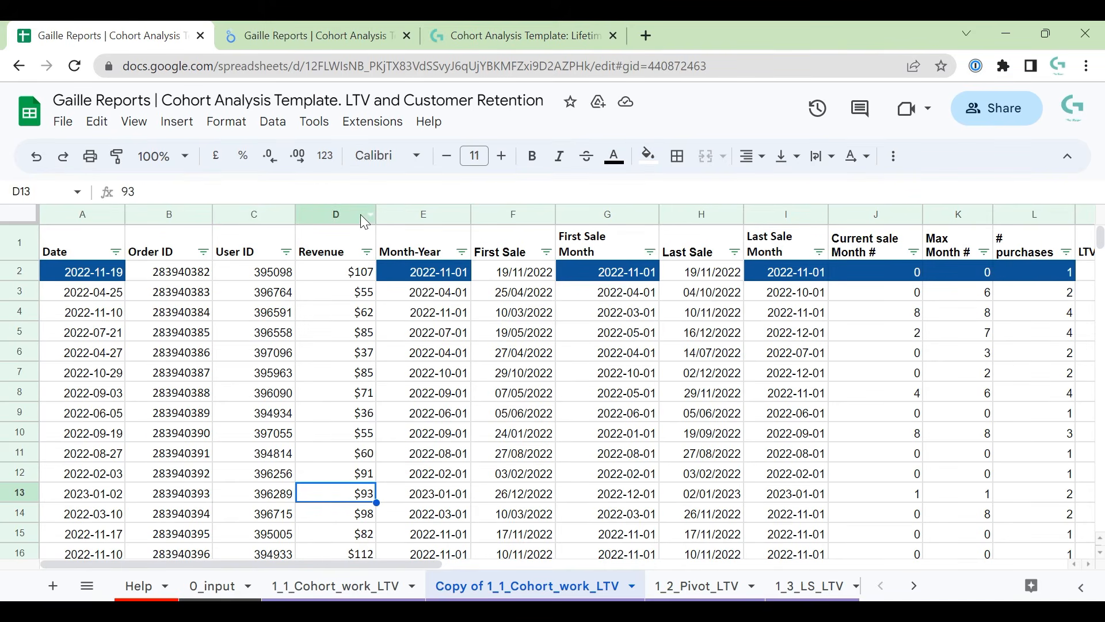
key("Left")
key("Left")
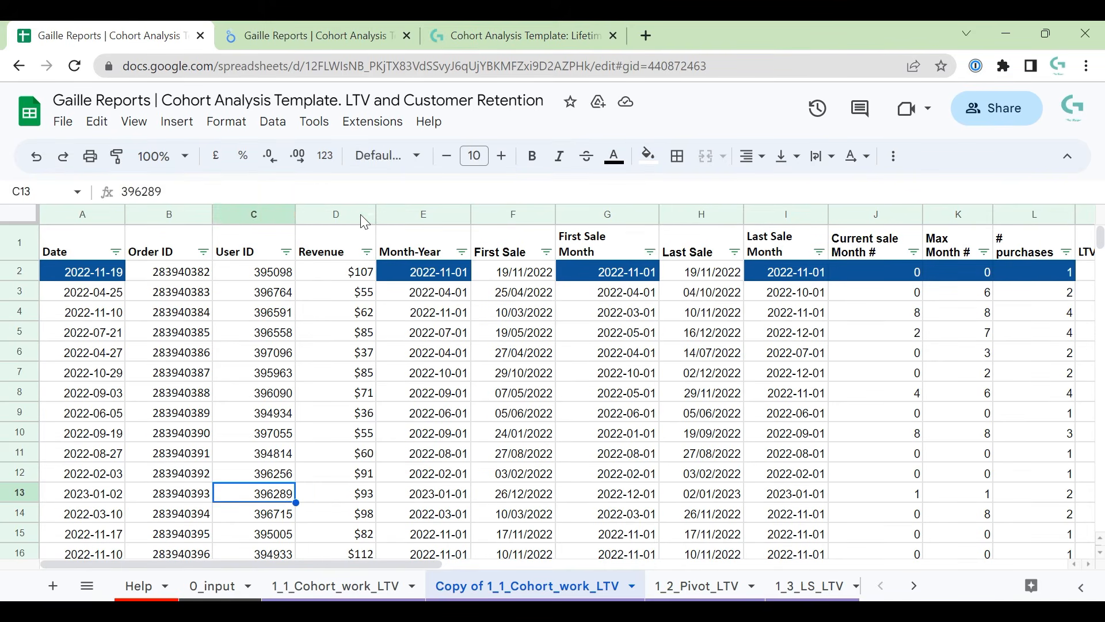
key("Right")
key("Right")
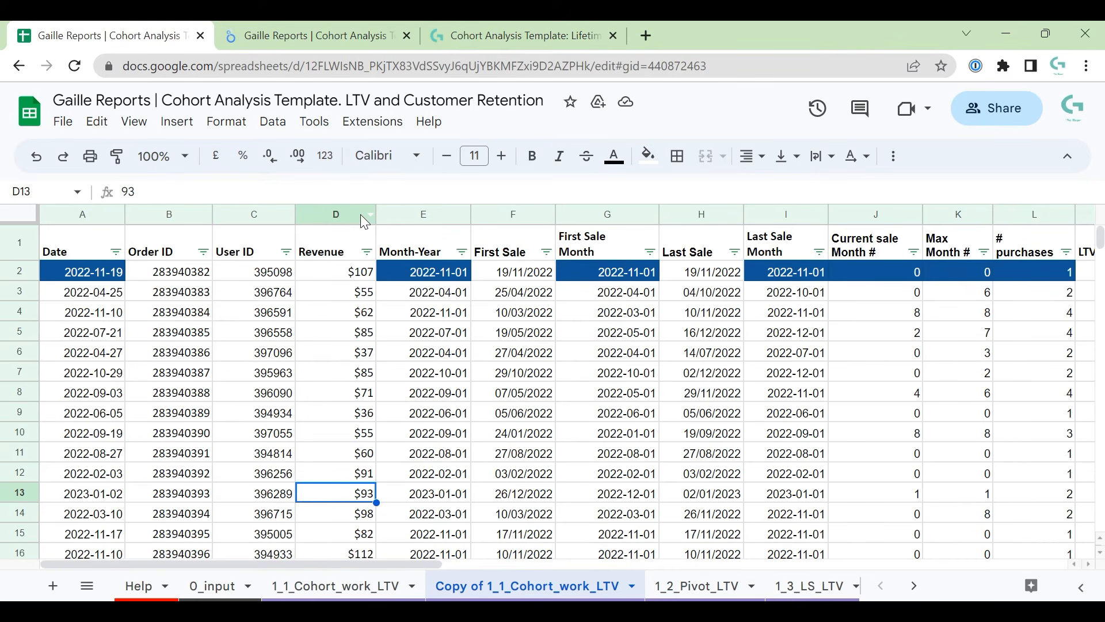
key("Right")
key("Right")
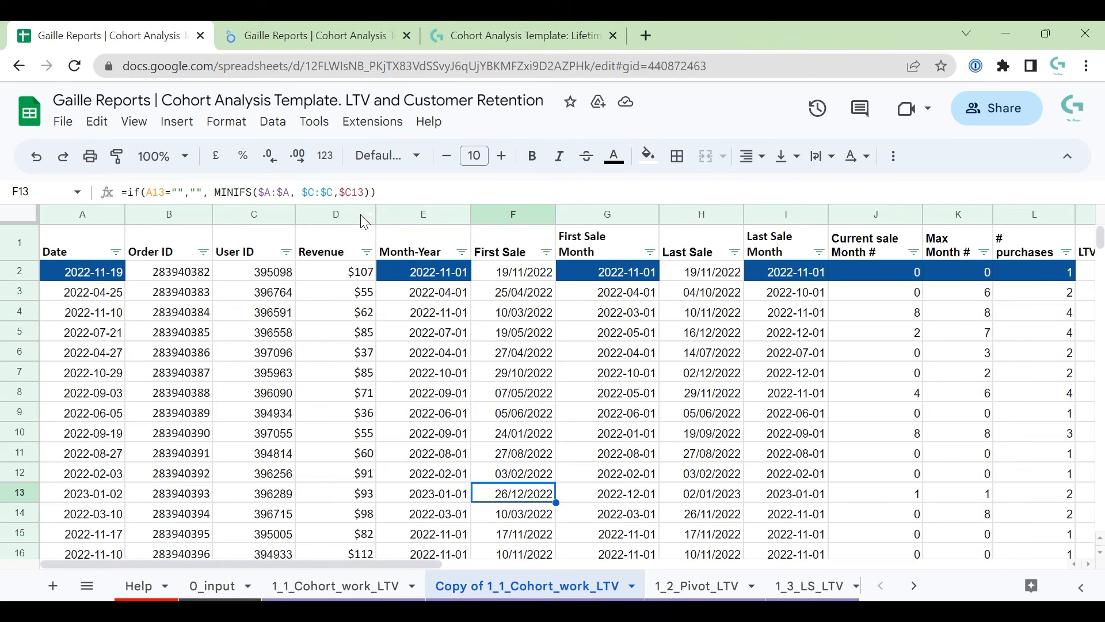
key("Left")
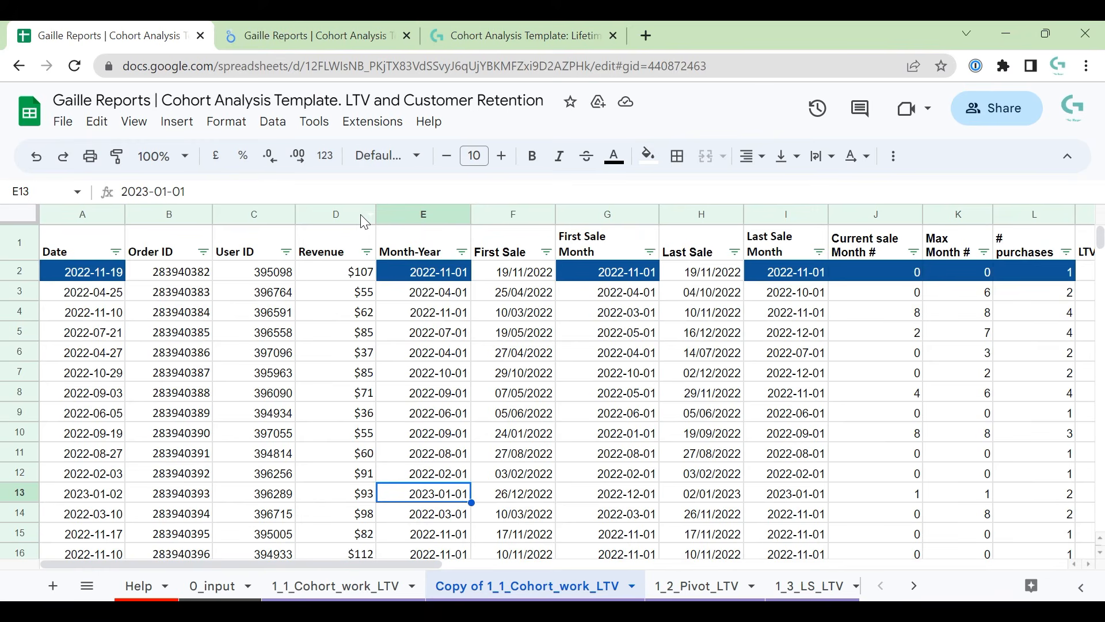
key("Right")
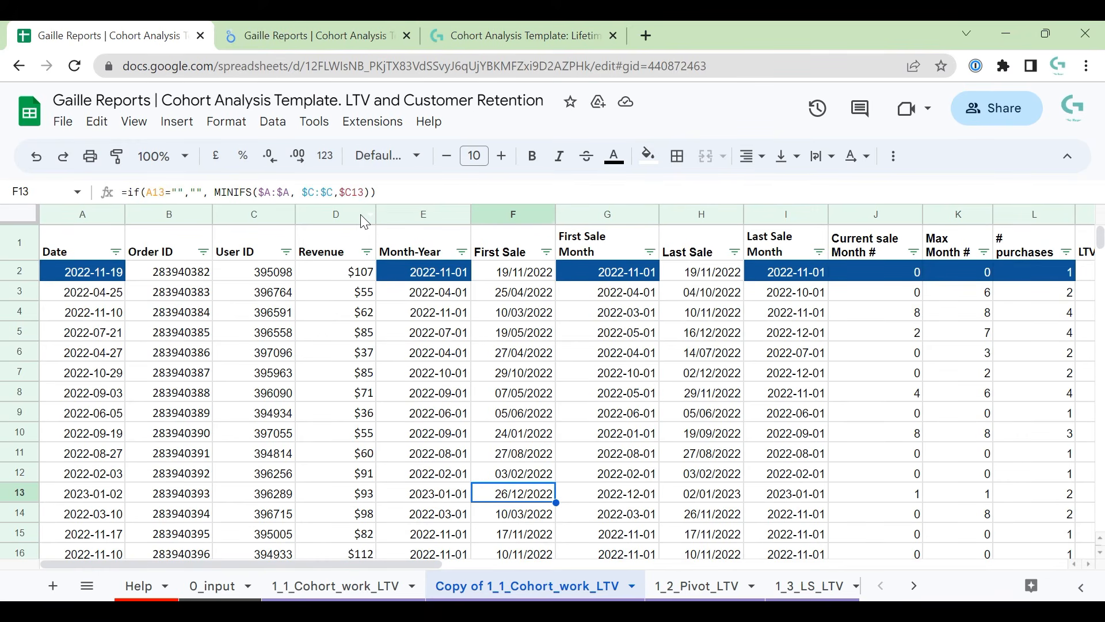
- Follow row 13 to its Current sale Month # in J13, and on to the month 1 revenue in O13
key("Right")
key("Right")
key("Right")
key("Right")
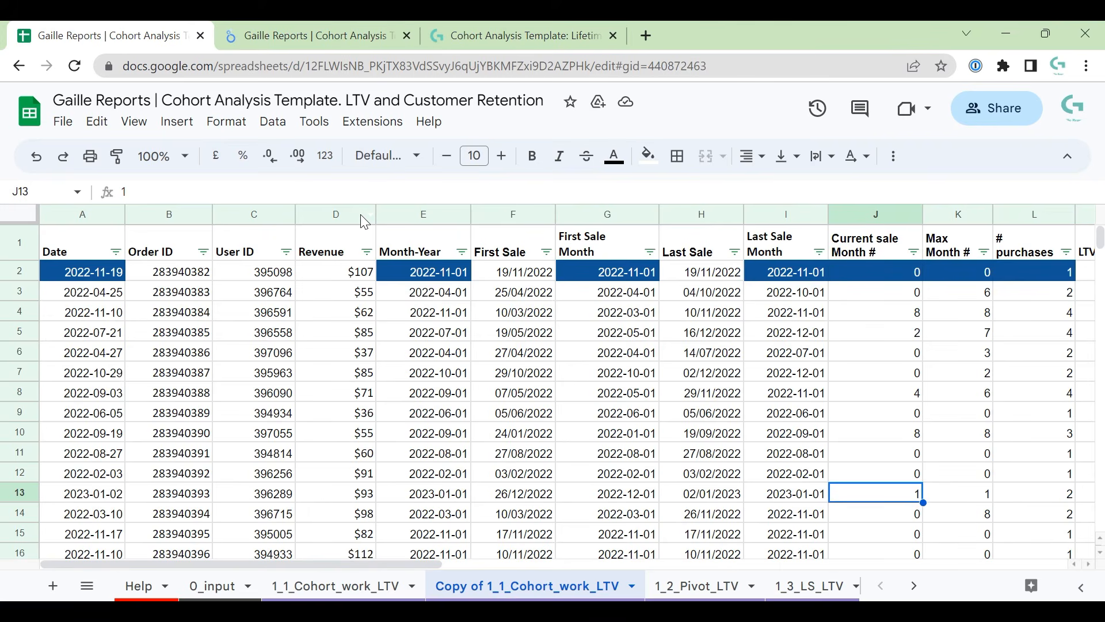
key("Right")
key("Right")
key("Right")
key("Right")
key("Right")
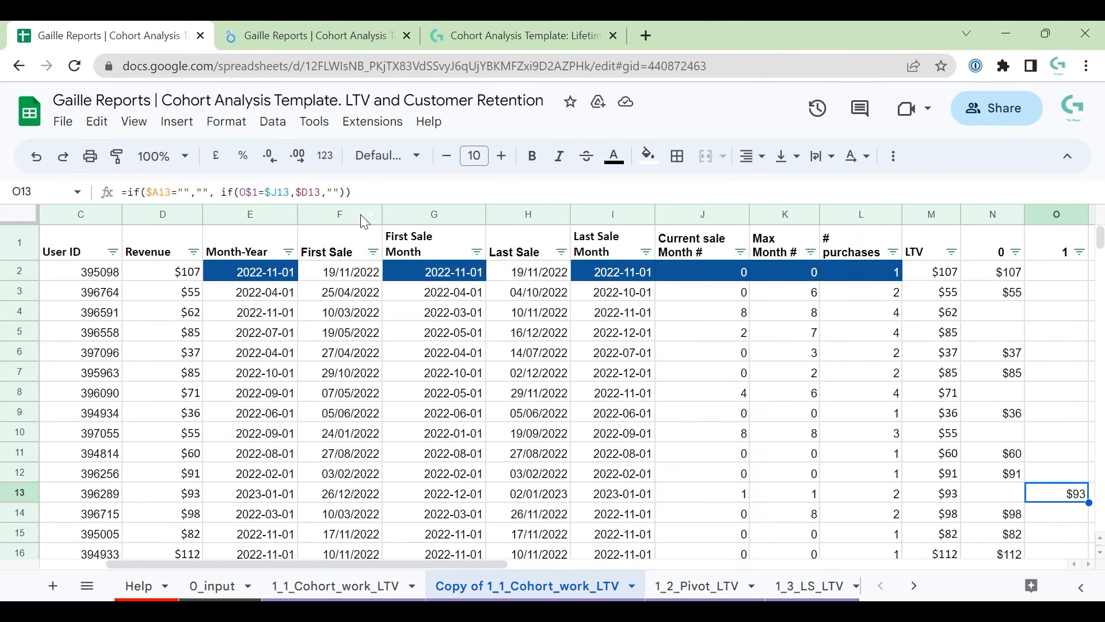
- Inspect the month 1 column O, and continue from O13 across the row to the month 6 column
left_click(1059, 214)
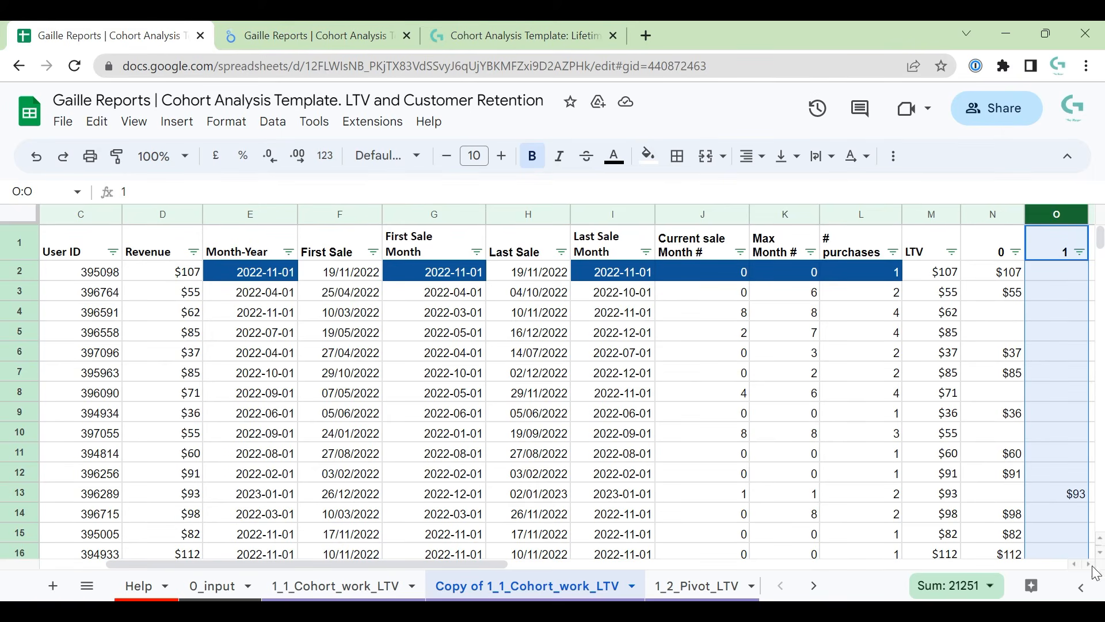
left_click(1081, 499)
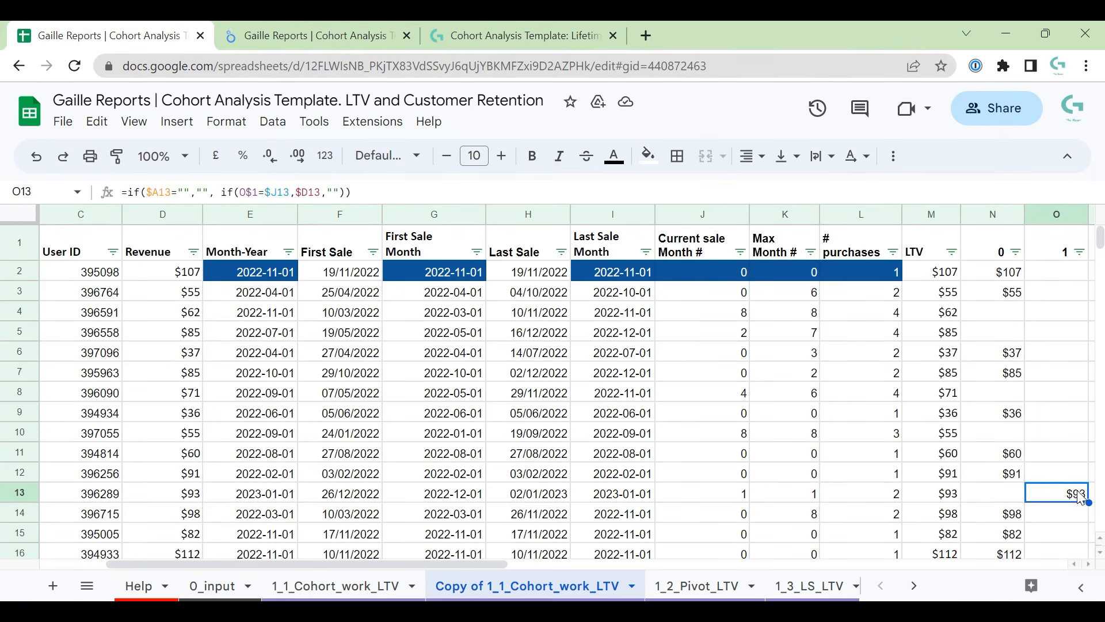
key("Right")
key("Right")
key("Right")
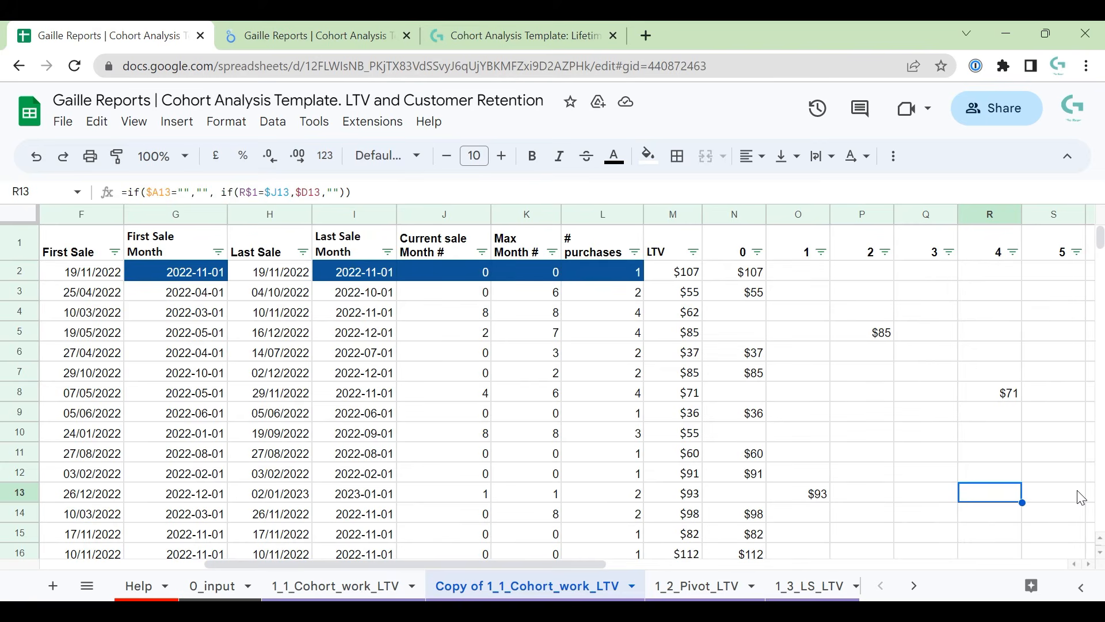
key("Right")
key("Right")
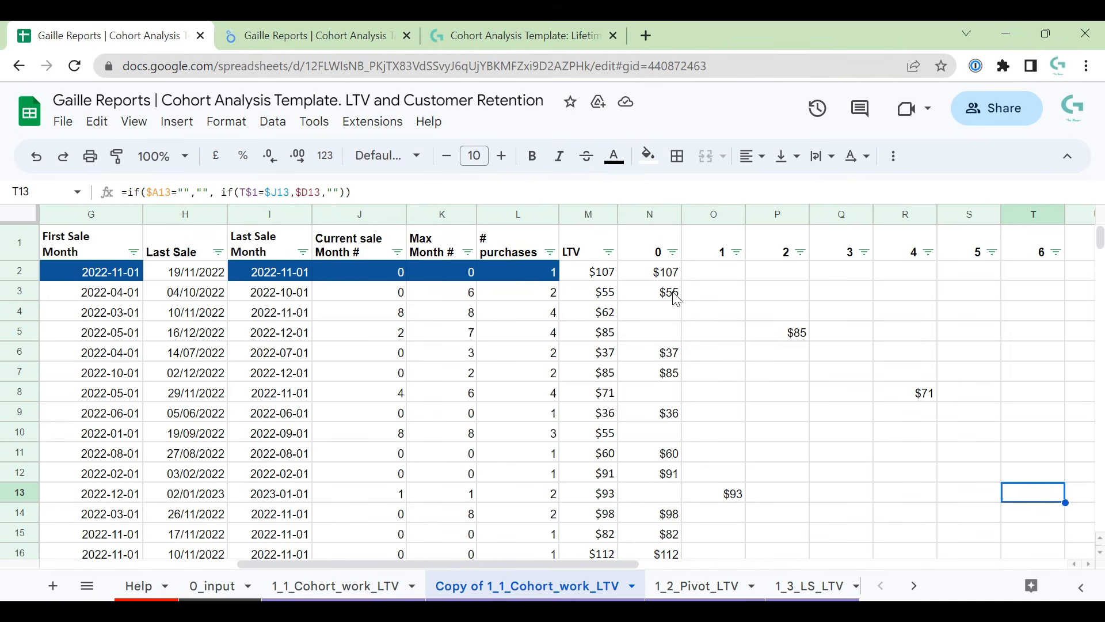
- Examine the LTV formulas in M2 and M3, focusing on the MAX function and the month range it covers
left_click(584, 274)
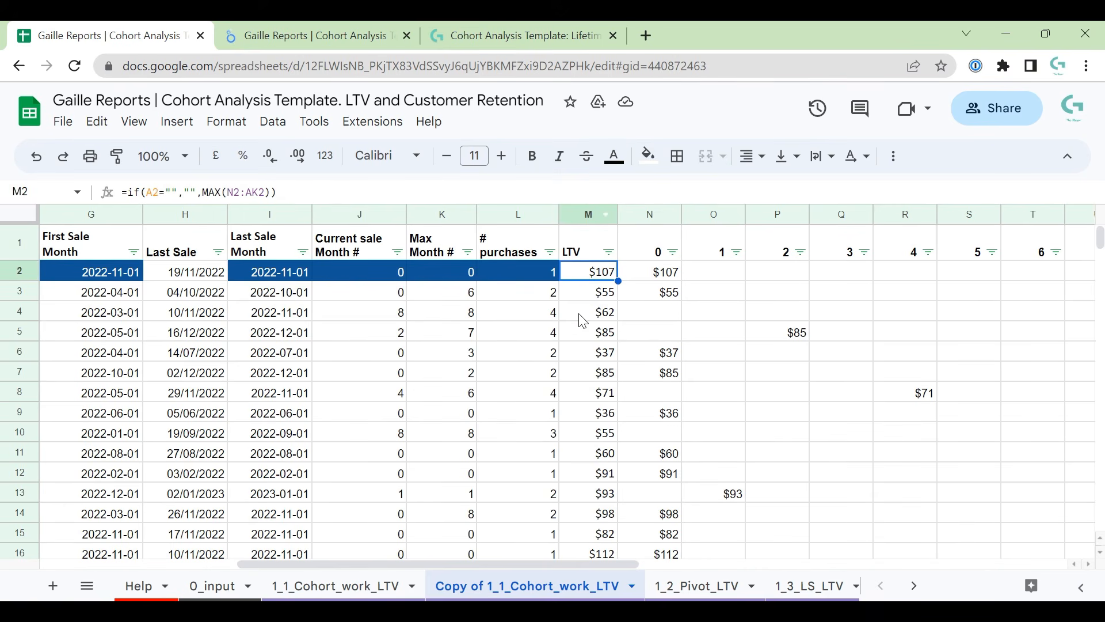
left_click(613, 295)
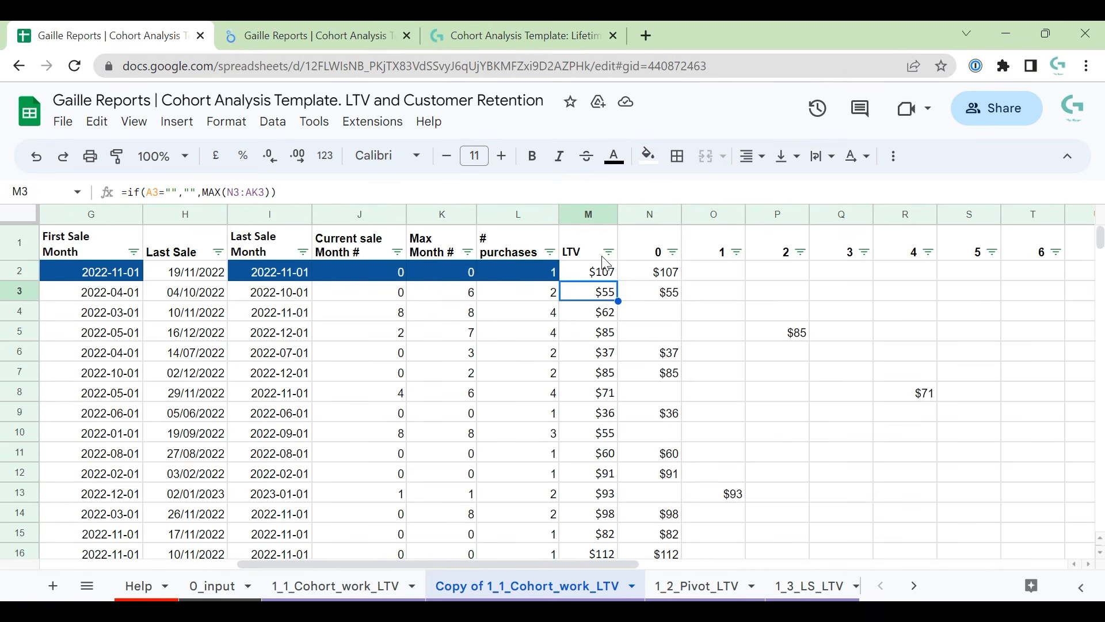
left_click(593, 278)
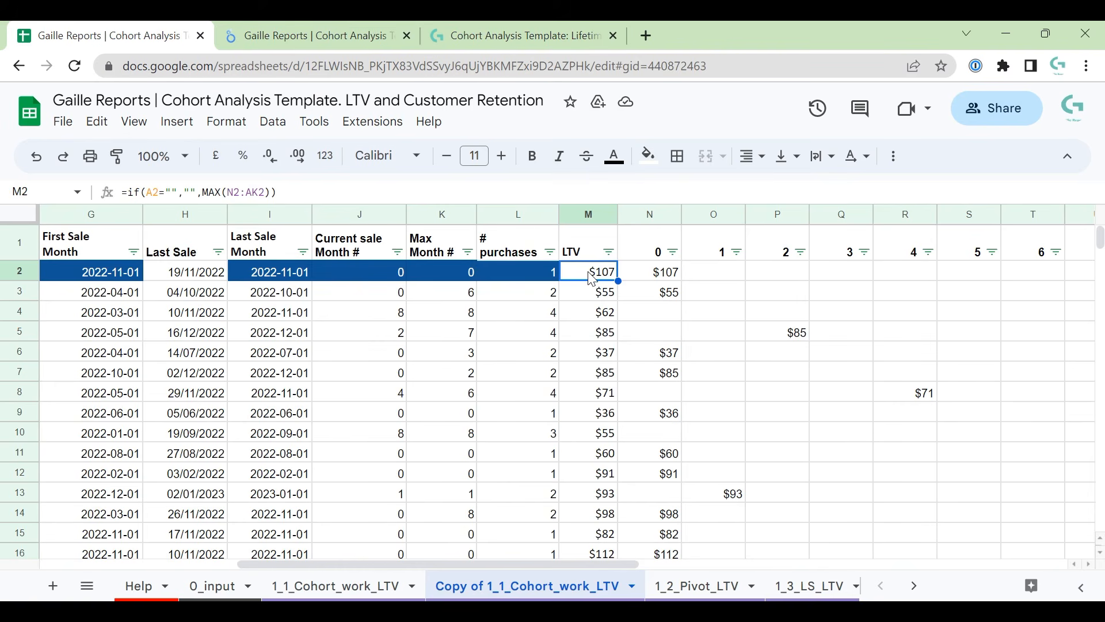
left_click_drag(208, 193, 227, 192)
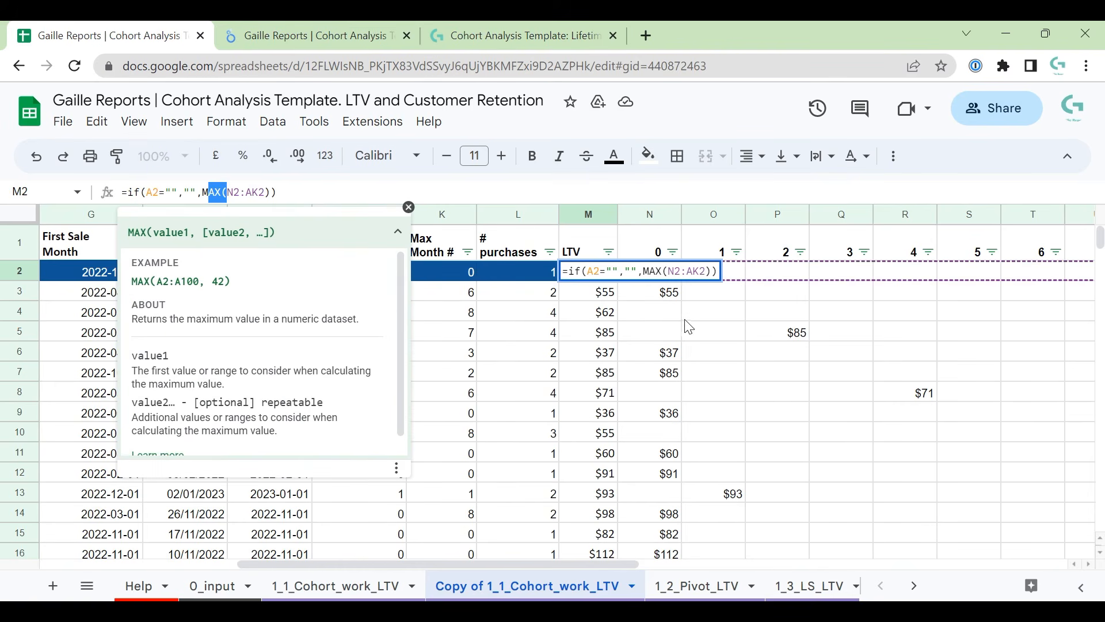
key("Escape")
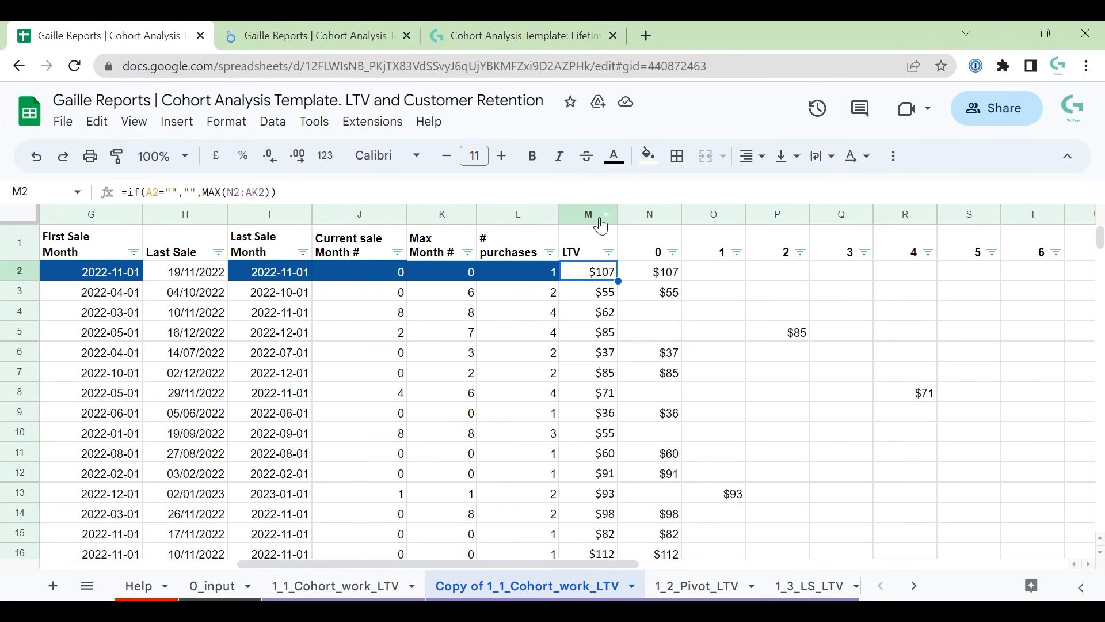
left_click(571, 214)
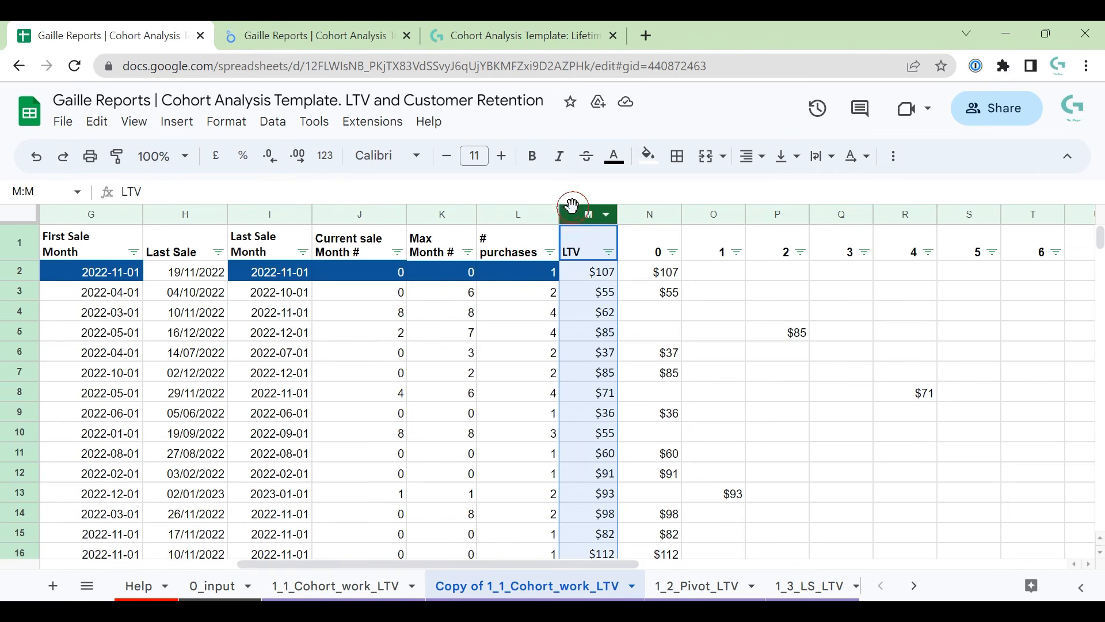
left_click(574, 292)
left_click(583, 275)
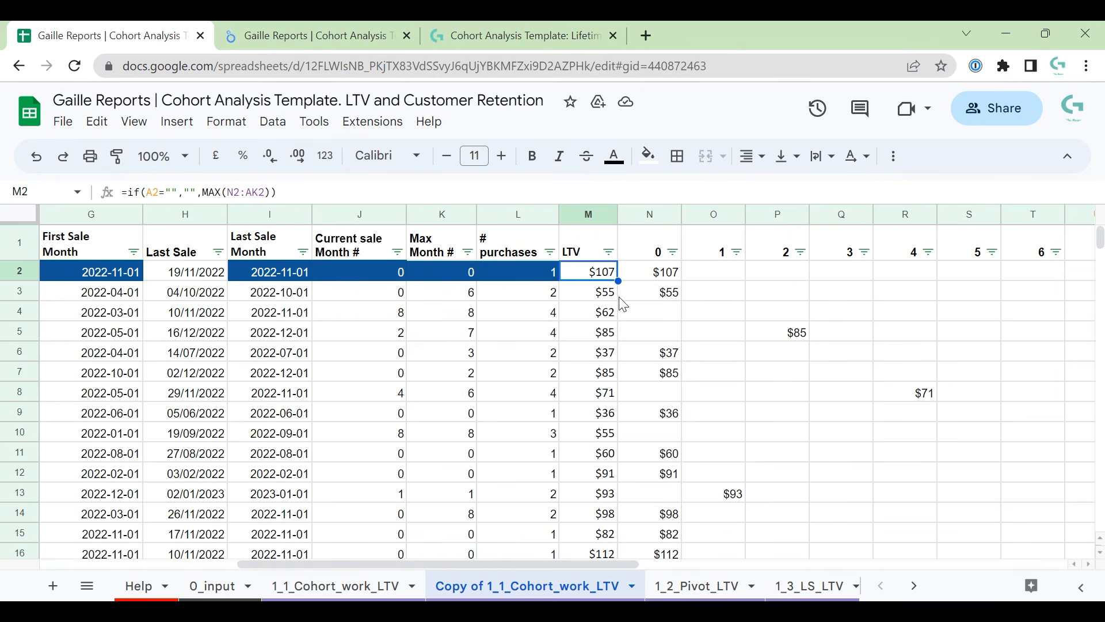
- Delete the LTV column M from the copied cohort sheet
left_click(592, 210)
right_click(592, 209)
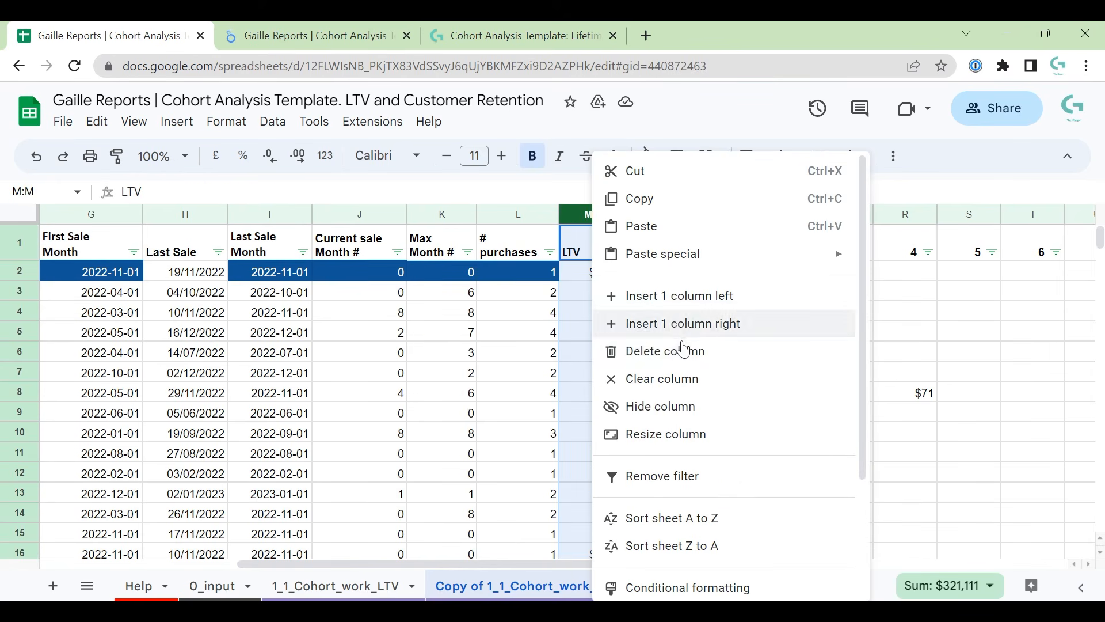
left_click(662, 350)
left_click(602, 277)
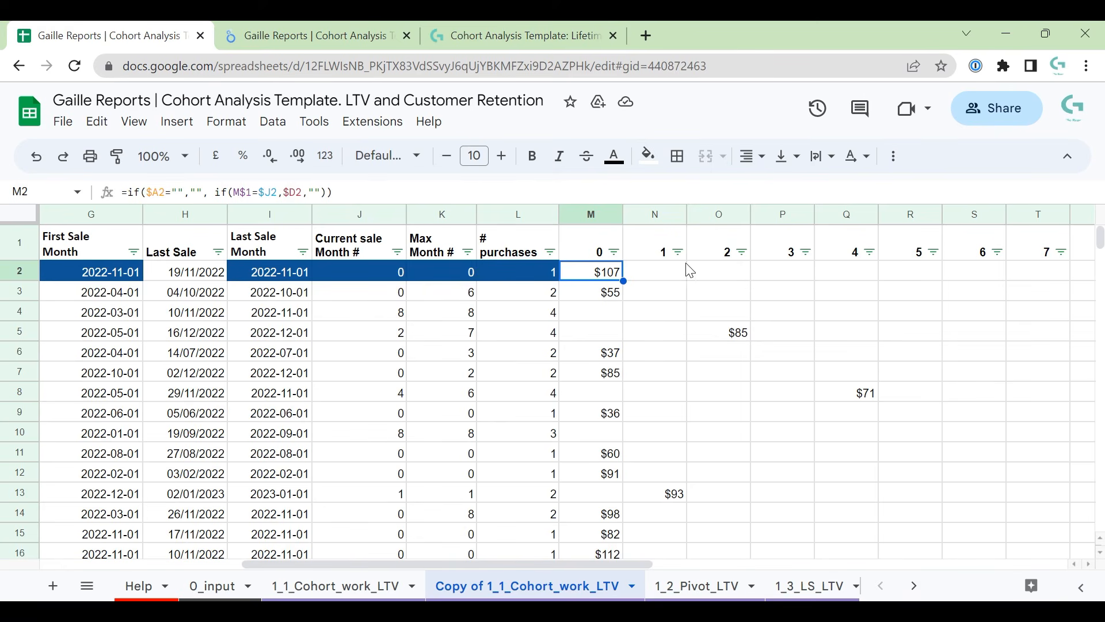
- Narrow all the numbered month columns together, starting from the month 0 column M
left_click(601, 214)
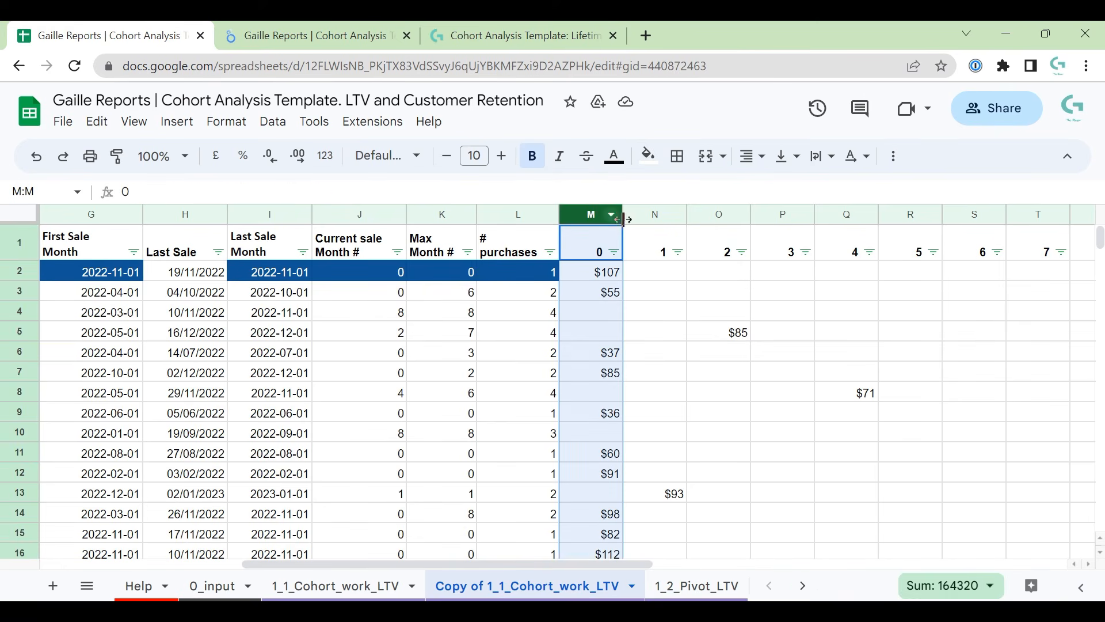
key("ctrl+shift+Right")
left_click_drag(623, 216, 612, 207)
left_click(570, 335)
left_click_drag(739, 567, 425, 567)
- Review the revenue in the month 0, 1, 2 and 3 columns one after another
left_click(584, 217)
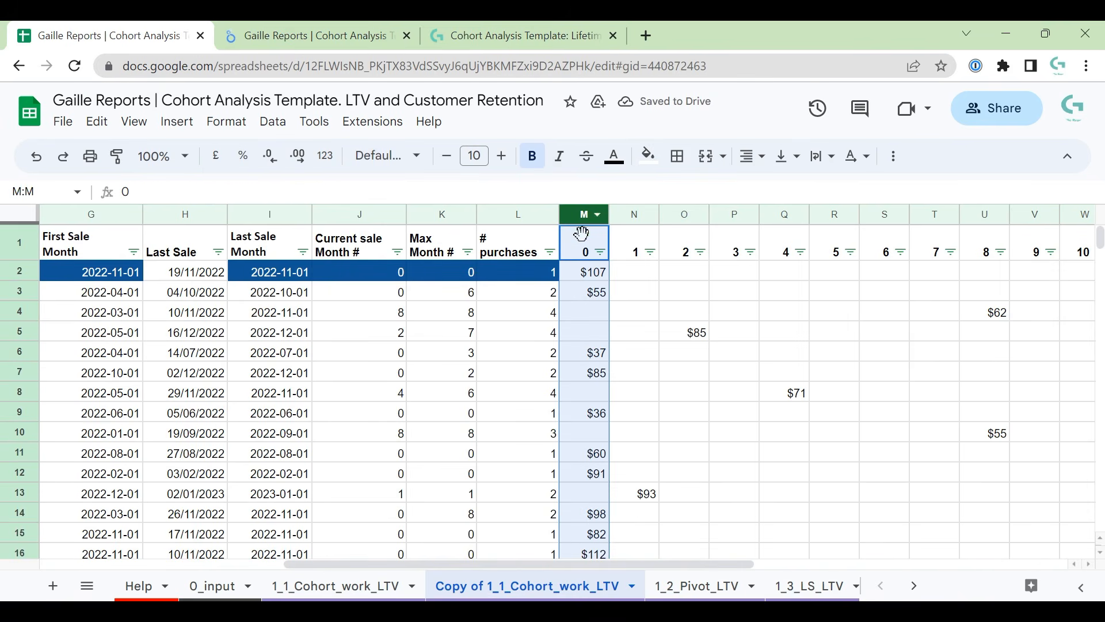
left_click(642, 214)
left_click(686, 213)
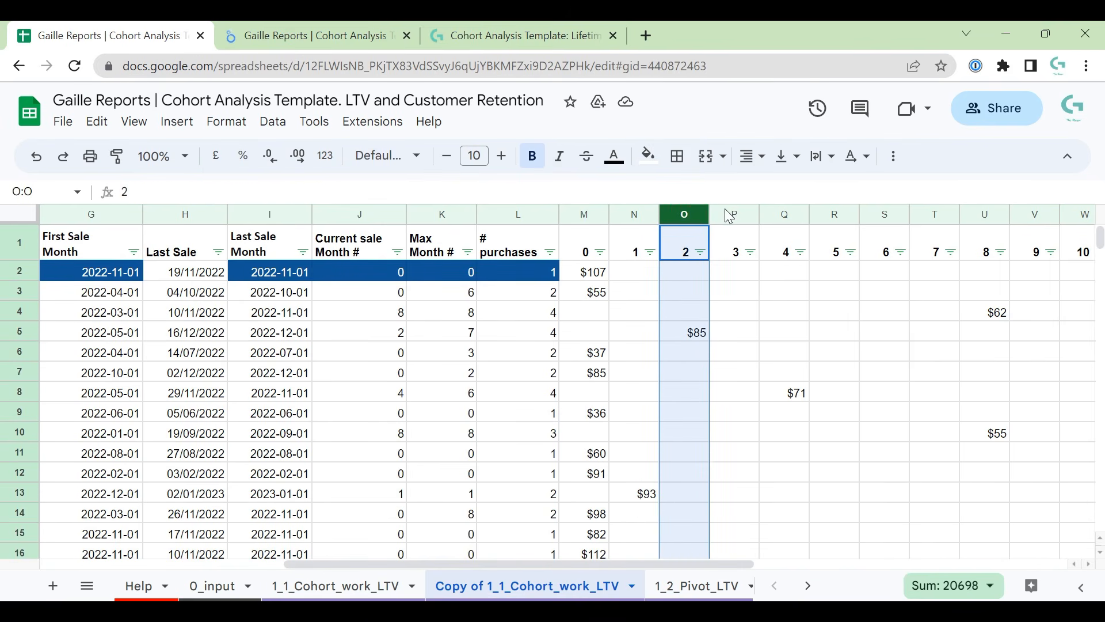
left_click(730, 213)
left_click(807, 357)
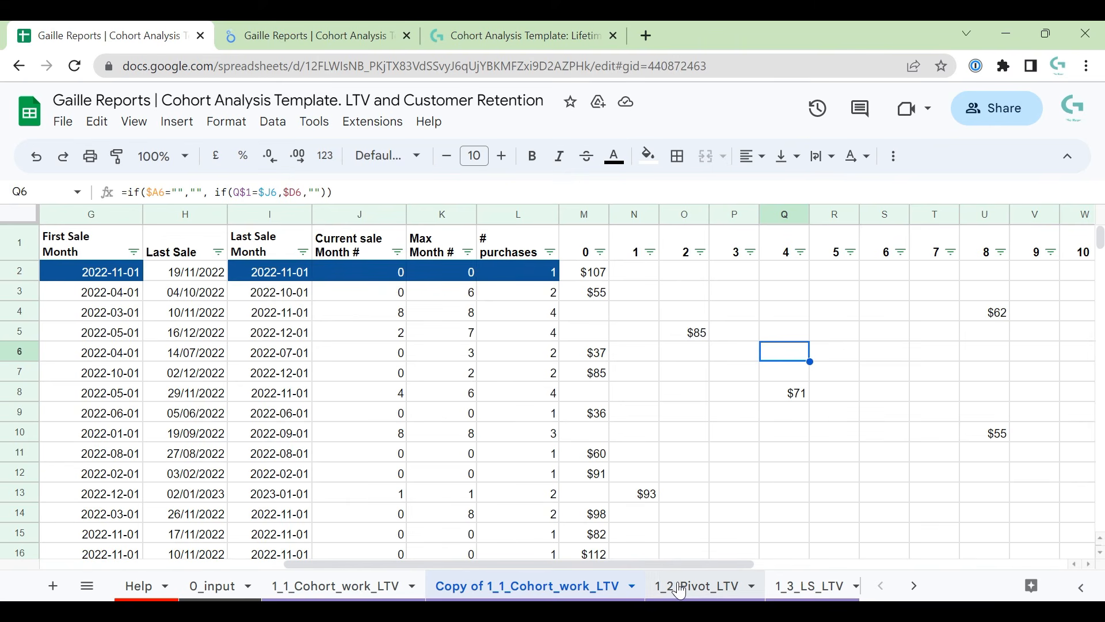
- Delete the sheet "Copy of 1_1_Cohort_work_LTV" and confirm the deletion
right_click(572, 585)
left_click(461, 288)
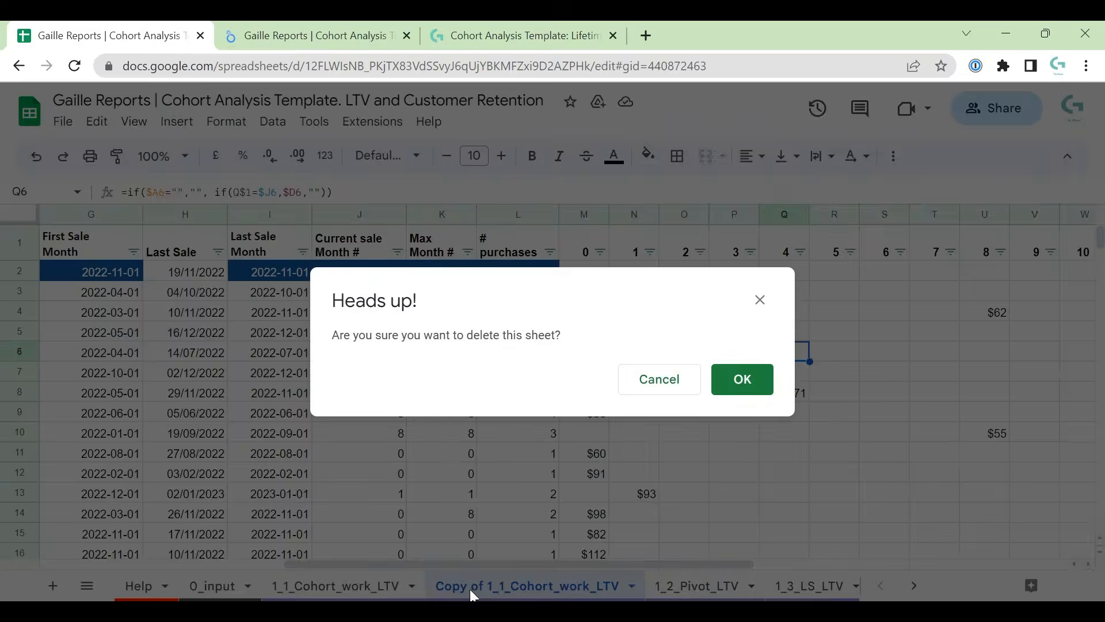
left_click(722, 380)
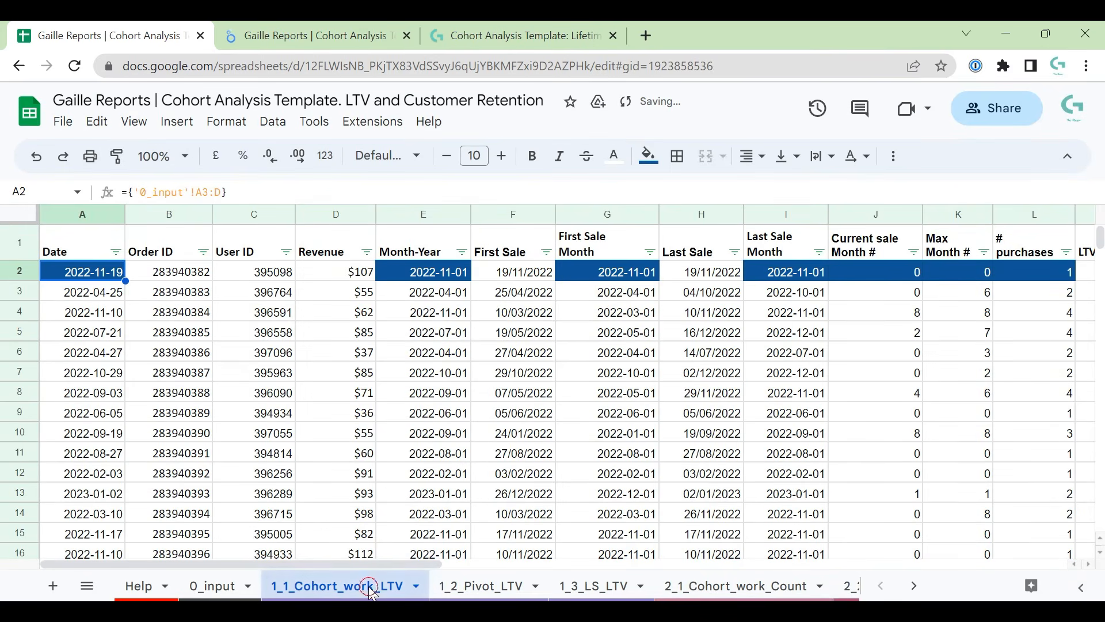
- Look across row 11 of the 1_1_Cohort_work_LTV sheet, and return to the Date header in A1
left_click(476, 461)
key("Right")
key("Right")
key("Right")
key("Right")
key("Right")
key("Right")
key("Right")
key("Right")
key("Right")
key("Right")
key("Right")
key("Right")
key("Right")
key("Right")
key("Right")
key("Right")
key("Right")
key("Right")
key("Right")
key("Right")
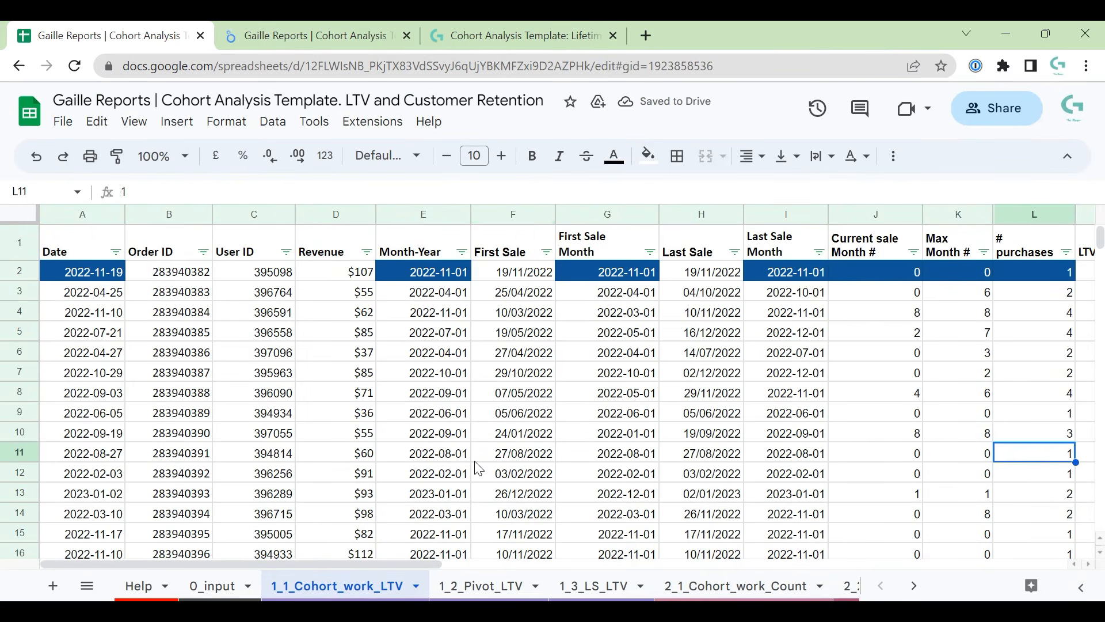
key("Right")
key("Left")
key("Left")
key("Left")
key("Left")
key("Left")
key("Left")
key("Left")
key("Left")
key("Left")
key("Left")
key("Left")
key("Left")
key("Left")
key("Left")
key("Left")
key("Left")
key("Left")
key("Left")
key("Left")
key("Left")
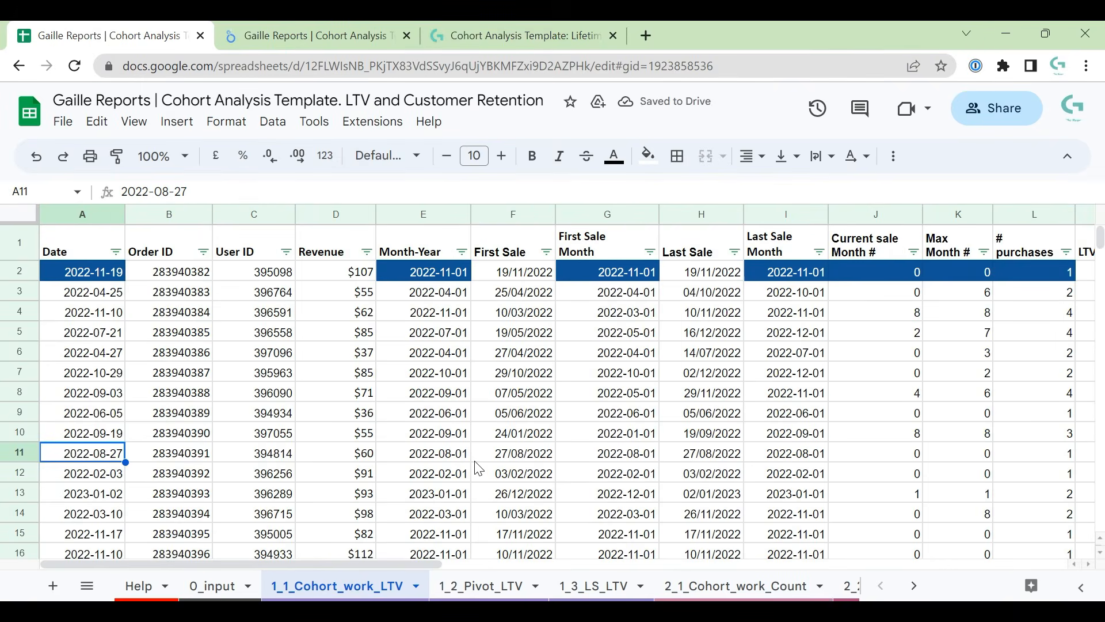
key("Up")
key("Up")
key("Up")
key("Up")
key("Up")
key("Up")
key("Up")
key("Up")
key("Up")
key("Up")
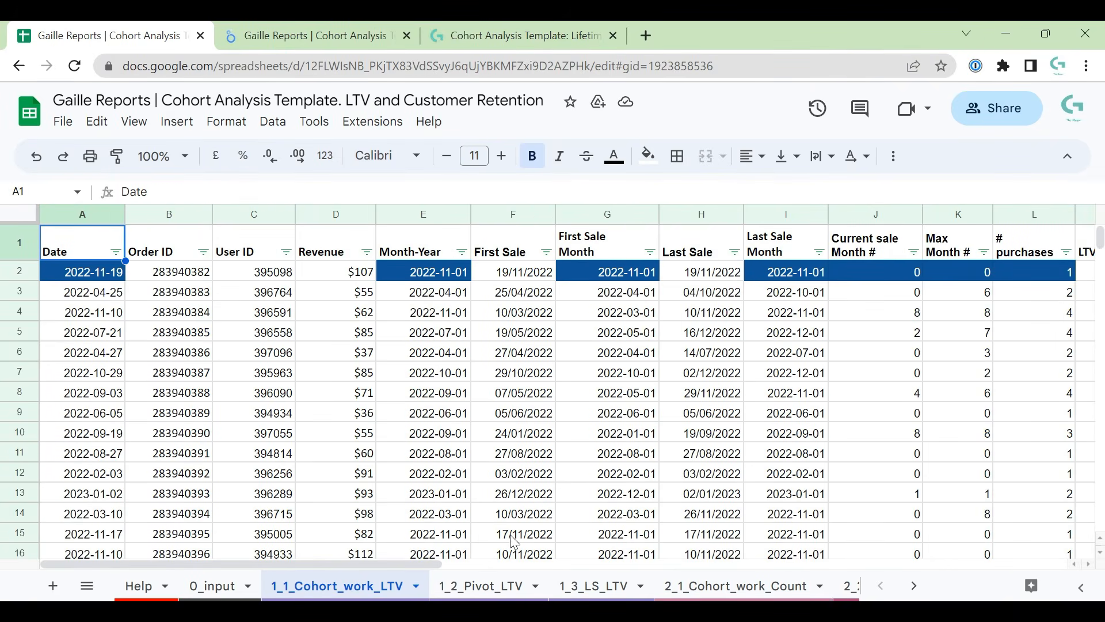
- Look through the 1_2_Pivot_LTV, 1_3_LS_LTV, 2_1_Cohort_work_Count, 2_2_Pivot_Count and 2_3_LS_Count sheets in turn
left_click(485, 593)
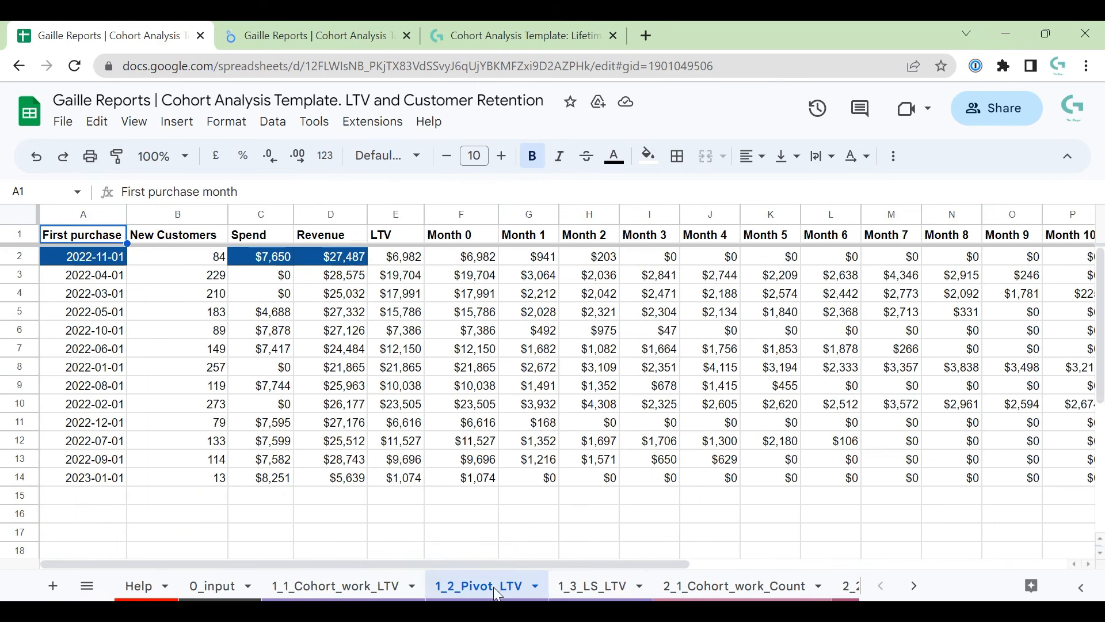
left_click(588, 587)
left_click(701, 584)
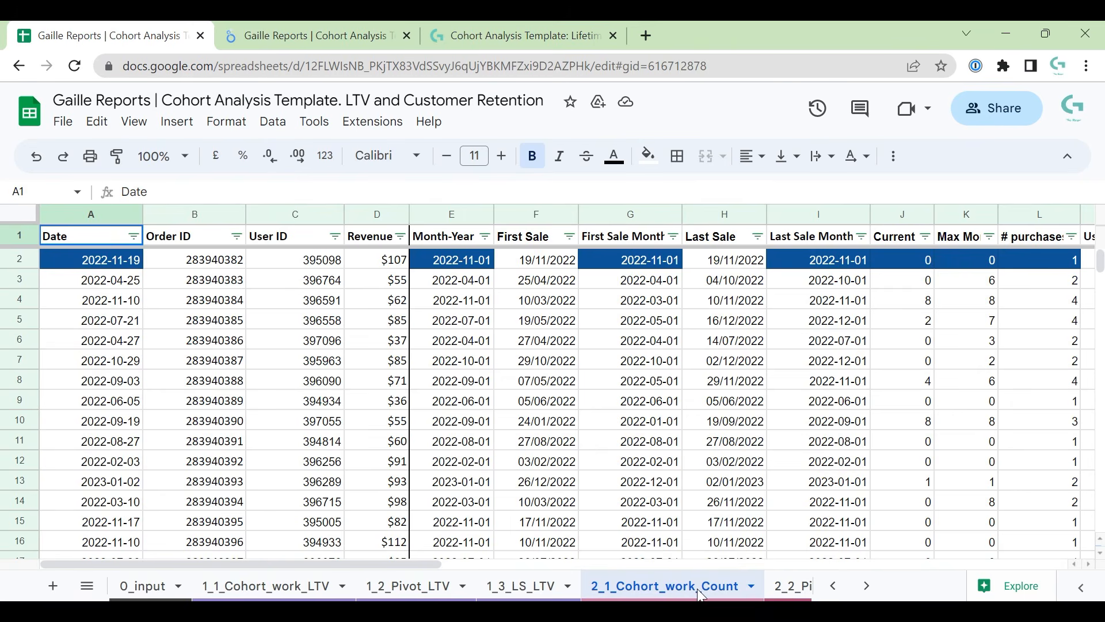
left_click(685, 587)
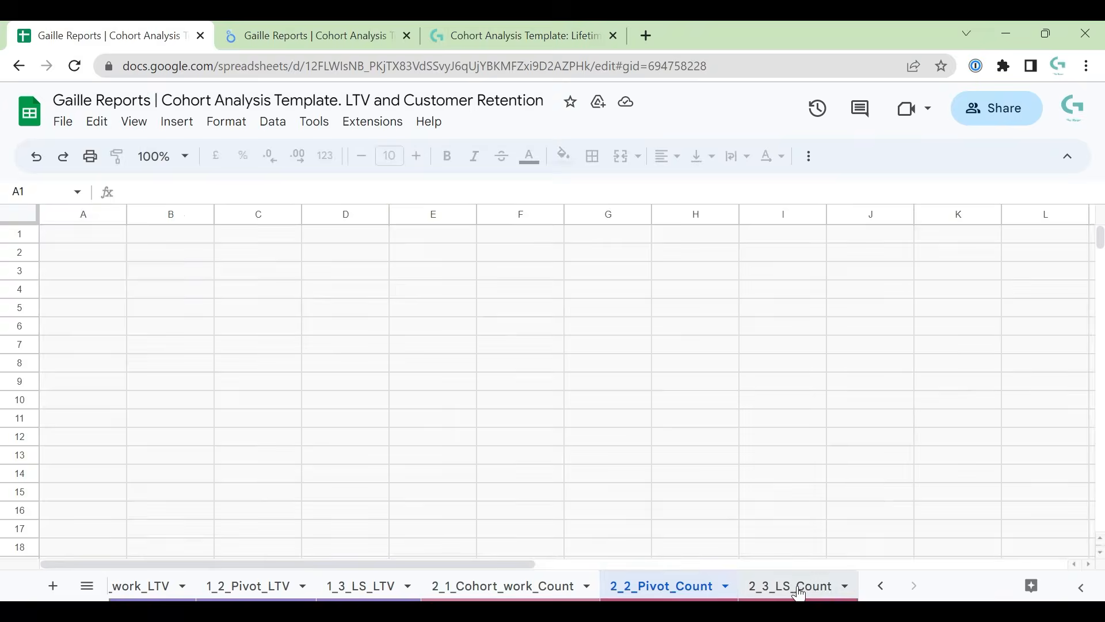
left_click(799, 589)
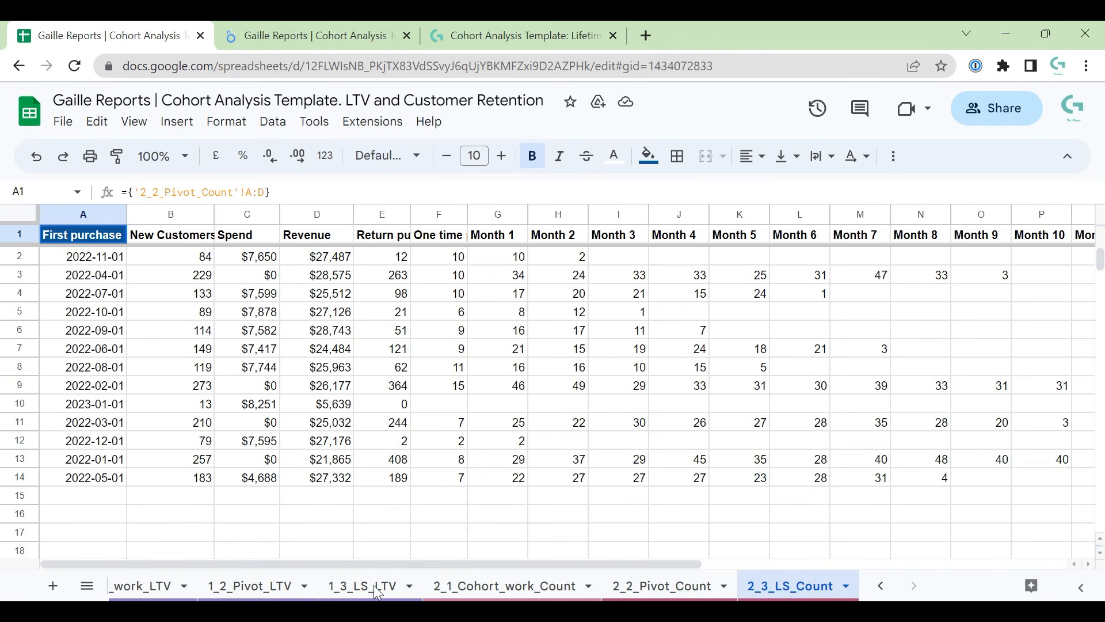
- Revisit the 2_1_Cohort_work_Count sheet, and go back to the 1_2_Pivot_LTV sheet
scroll(374, 585, "left", 3)
left_click(431, 585)
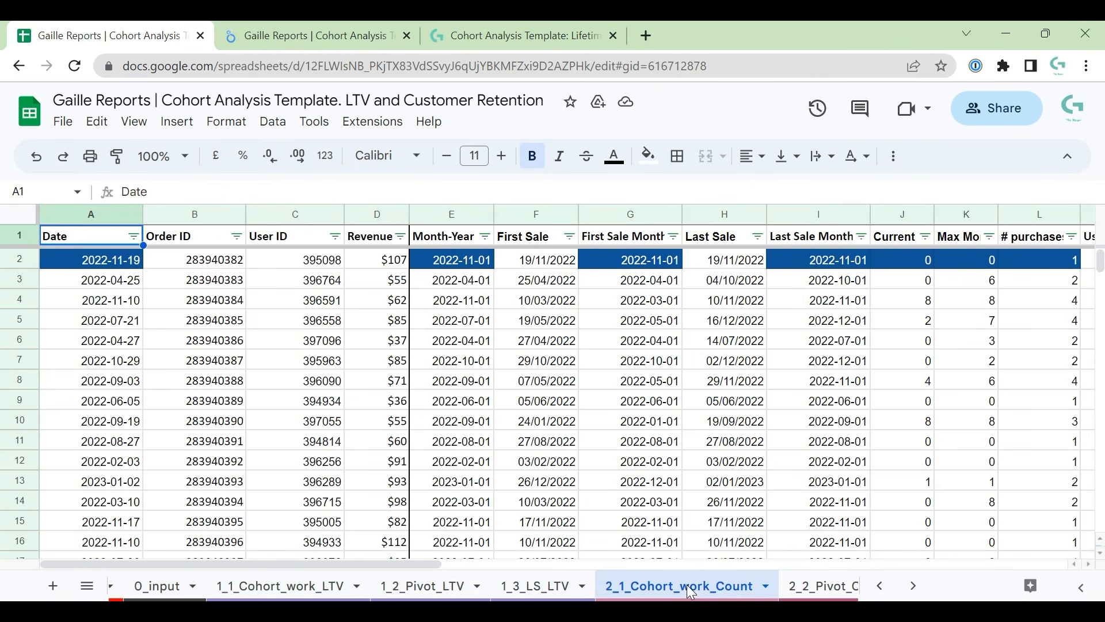
left_click(440, 586)
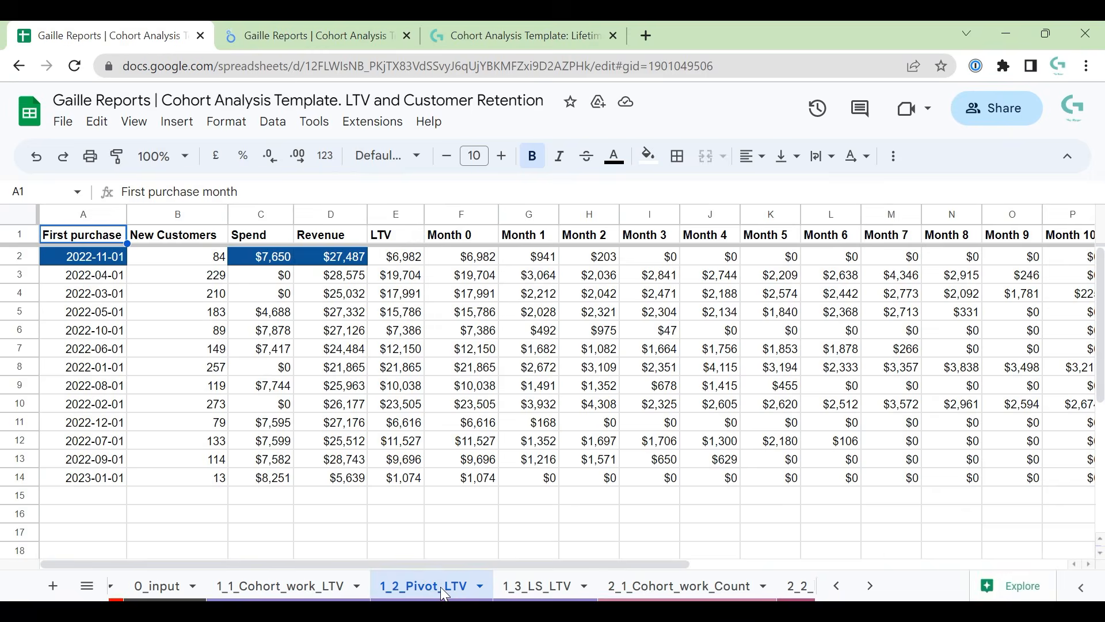